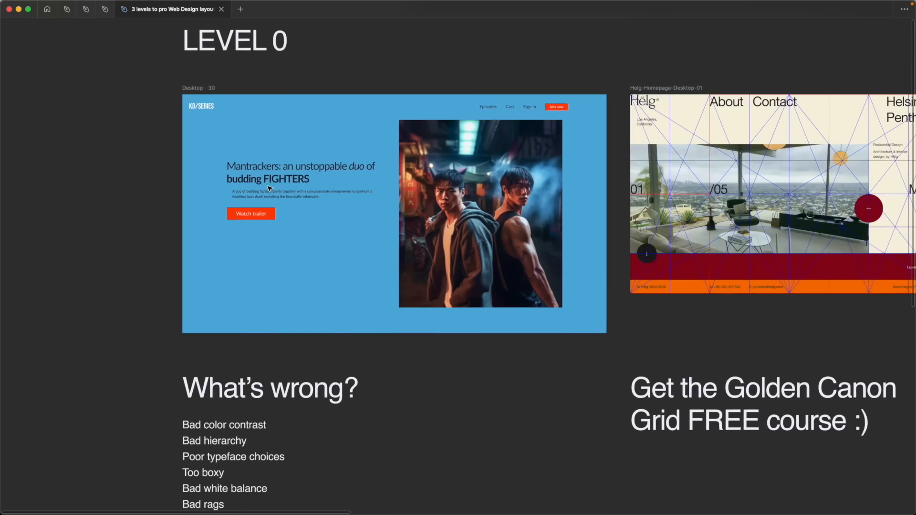
Show the interface panels around the canvas
left_click_drag(149, 203, 252, 228)
left_click(258, 174)
left_click(233, 148)
key("super+backslash")
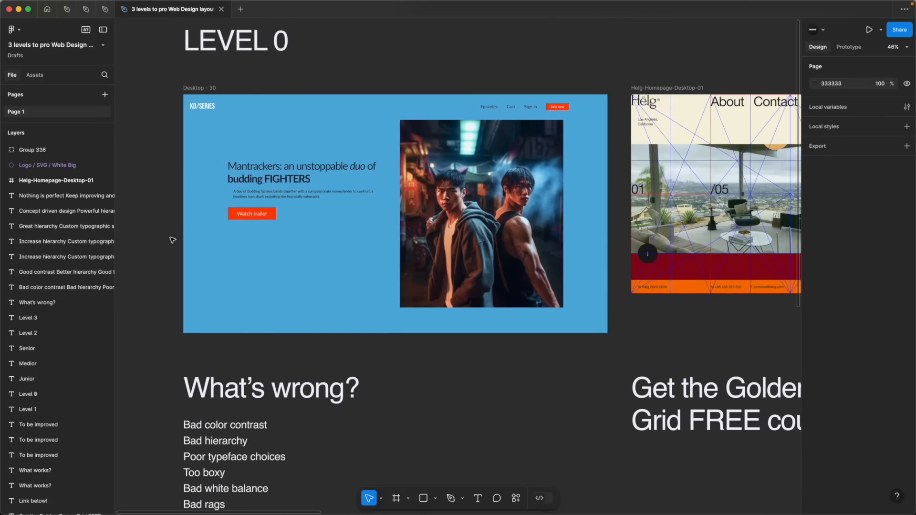
Inspect the typography settings of the description paragraph and the headline in the Level 0 design
left_click(318, 168)
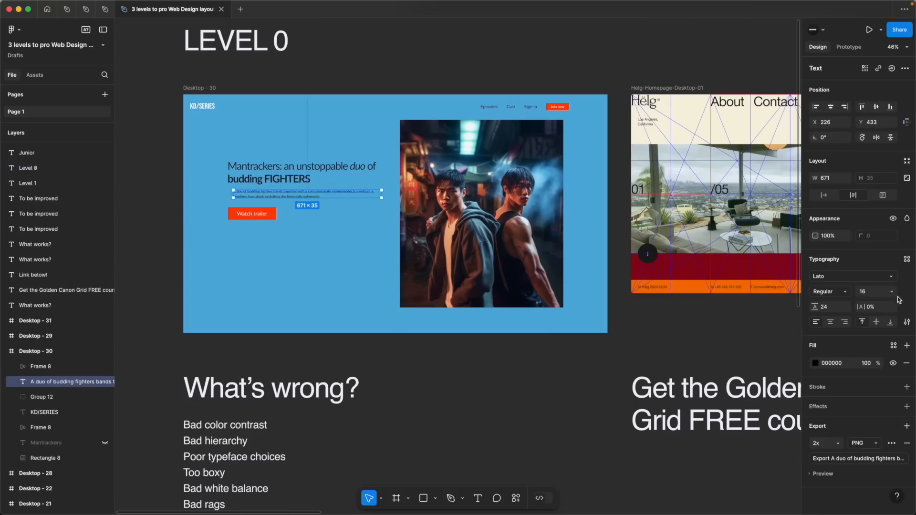
double_click(272, 165)
double_click(265, 166)
left_click(265, 166)
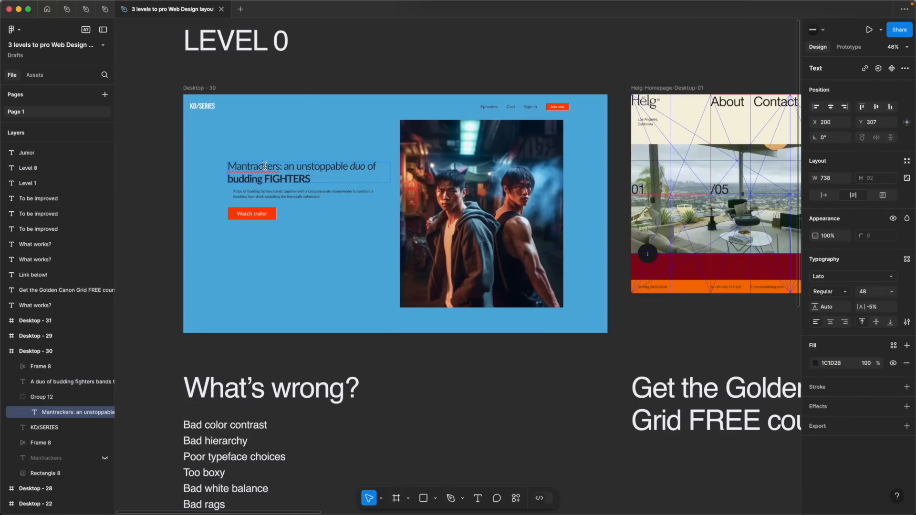
left_click(269, 197)
left_click(184, 166)
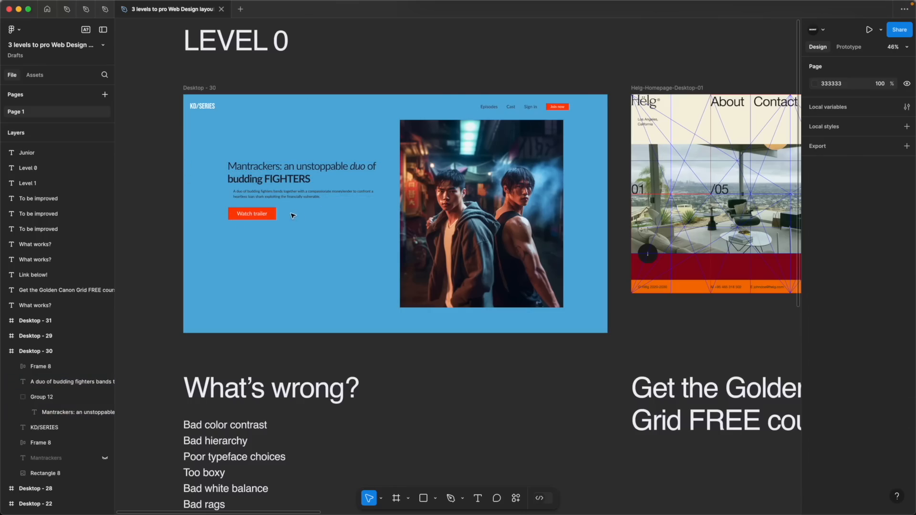
Compare the font sizes of the "Watch trailer", "Join now" and "Sign in" labels with the description paragraph in the Level 0 design
scroll(202, 186, "up", 5)
double_click(254, 247)
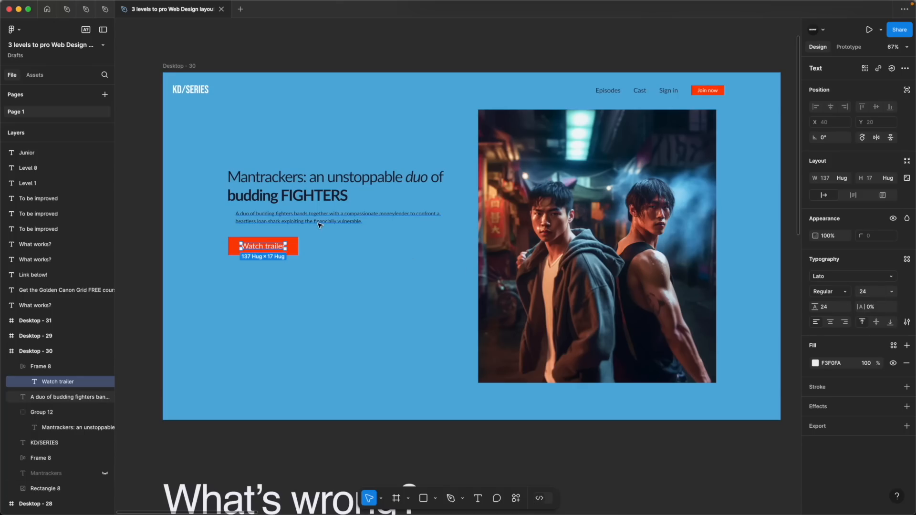
double_click(714, 92)
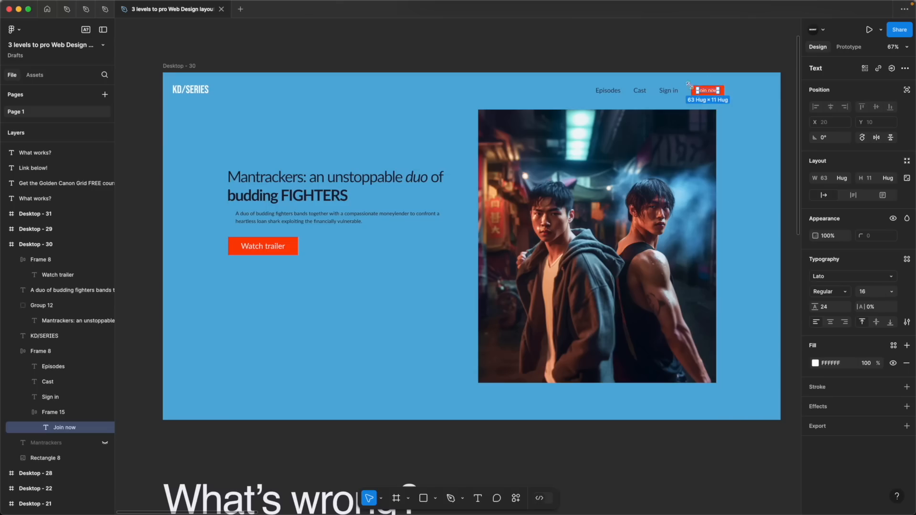
left_click(669, 90)
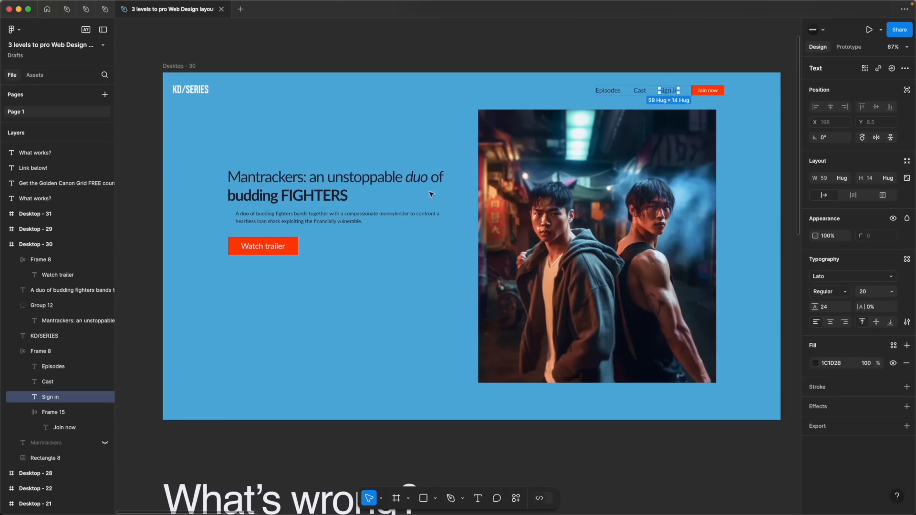
left_click(411, 216)
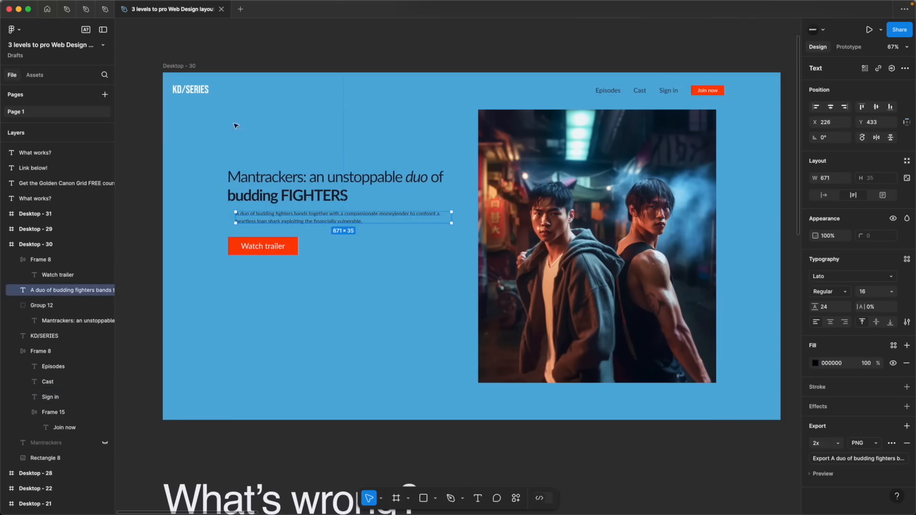
left_click(312, 196, "super")
left_click(315, 151)
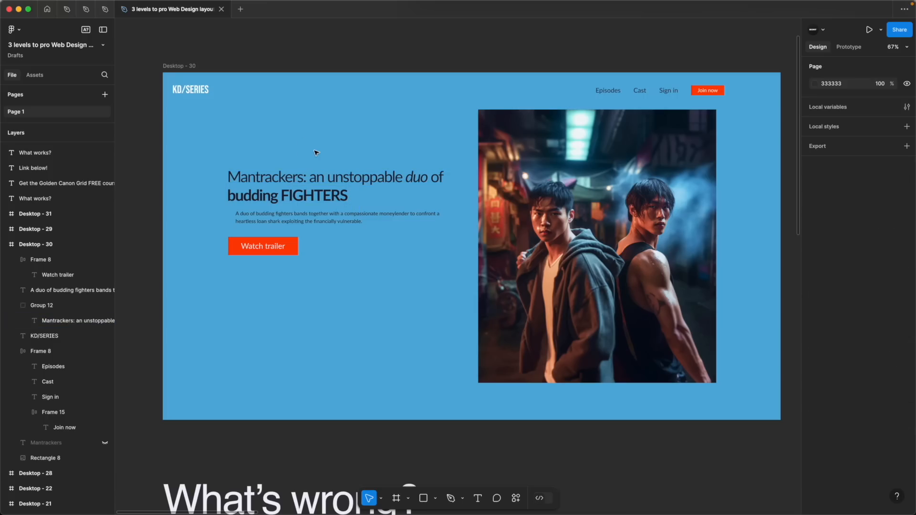
Review the Level 0 headline against the "What's wrong?" list below the design
scroll(315, 151, "down", 5)
scroll(230, 376, "up", 3)
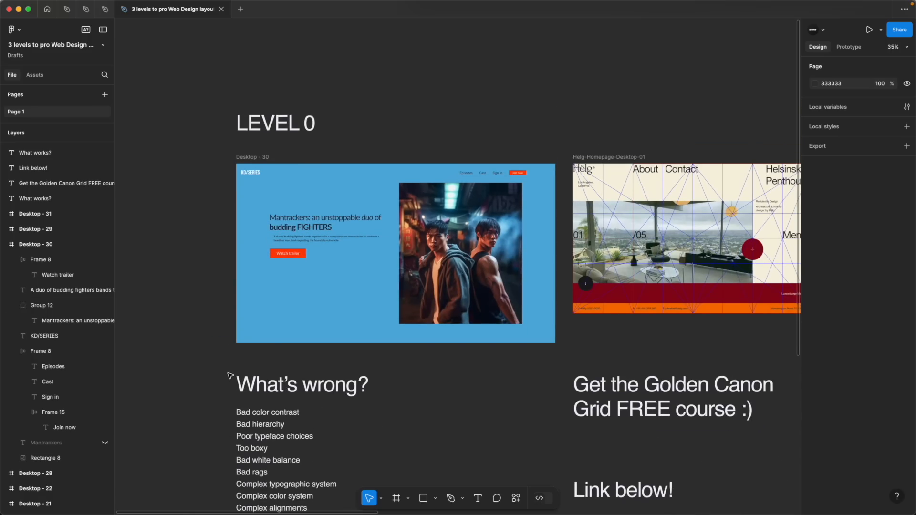
double_click(324, 222)
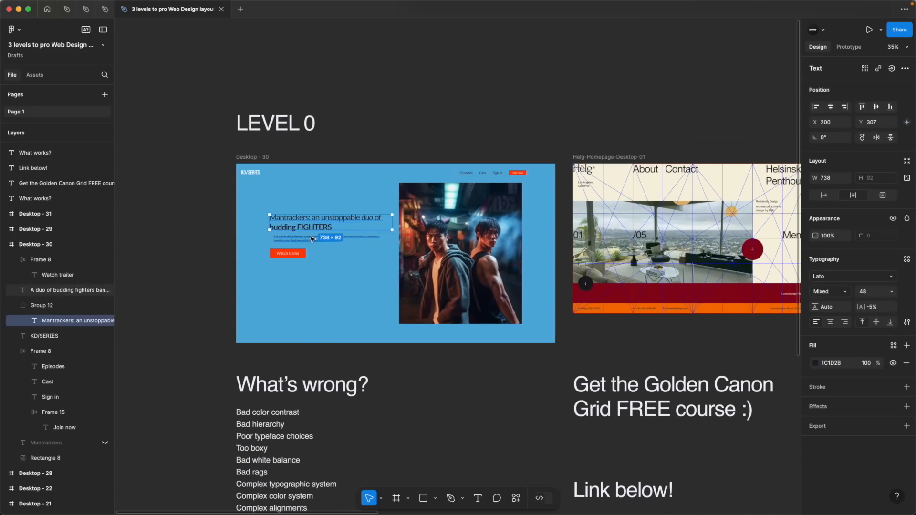
left_click(256, 457)
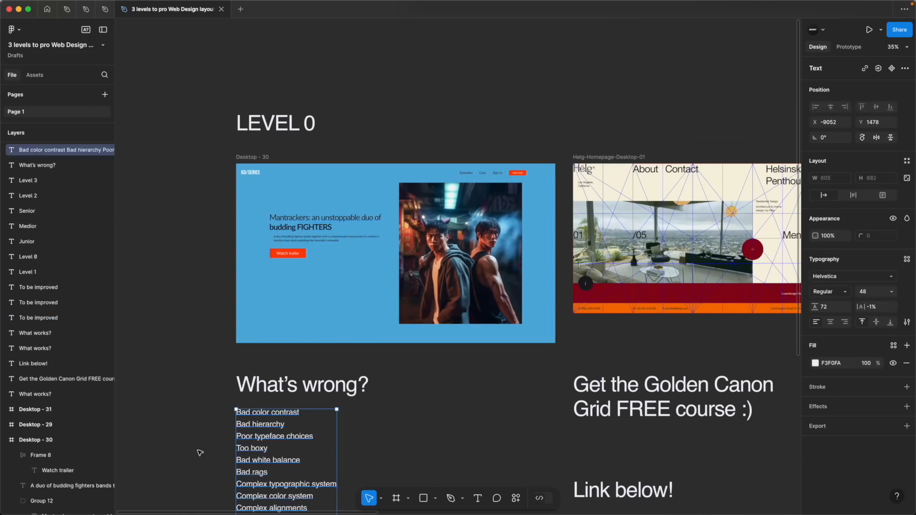
left_click(194, 456)
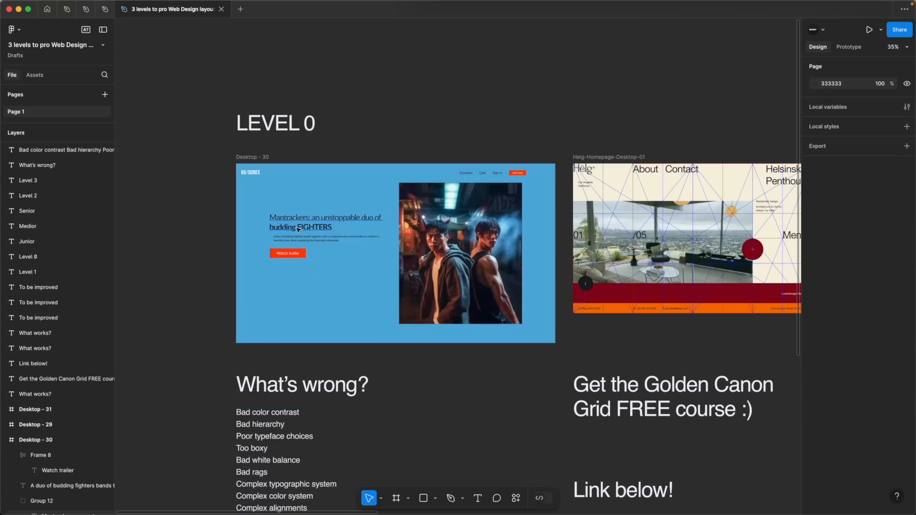
Draw a square about 43 × 43 px in the gap between the Level 0 headline and the photo to check the spacing
scroll(296, 232, "up", 5)
key("r")
left_click_drag(250, 224, 564, 187)
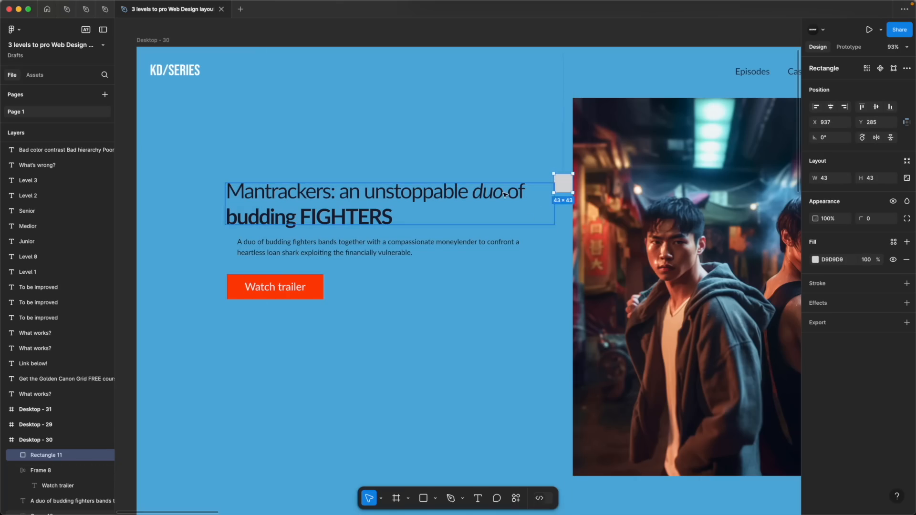
left_click(505, 194)
key("alt")
left_click(564, 190)
left_click_drag(554, 193, 556, 192)
key("alt")
left_click(543, 204)
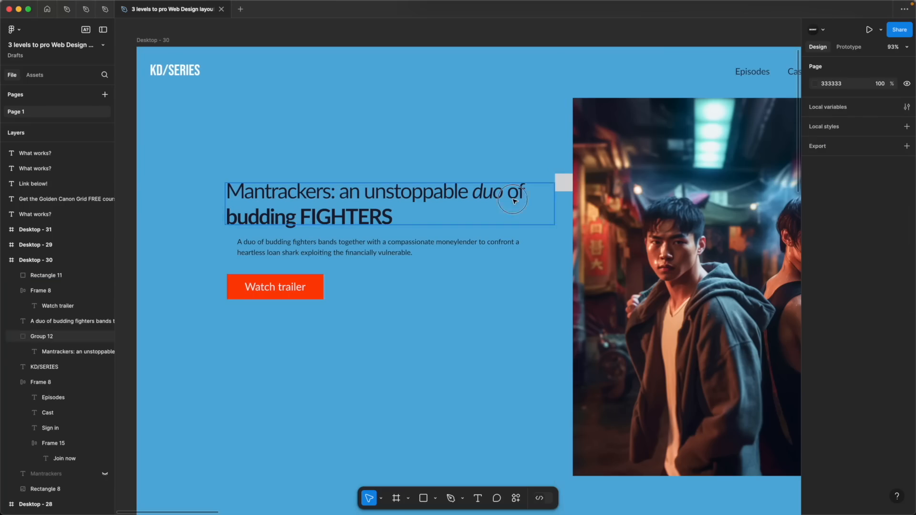
Display the layout grids, check the headline and description paragraph against the columns, and hide the grids again
left_click(515, 200)
key("ctrl+g")
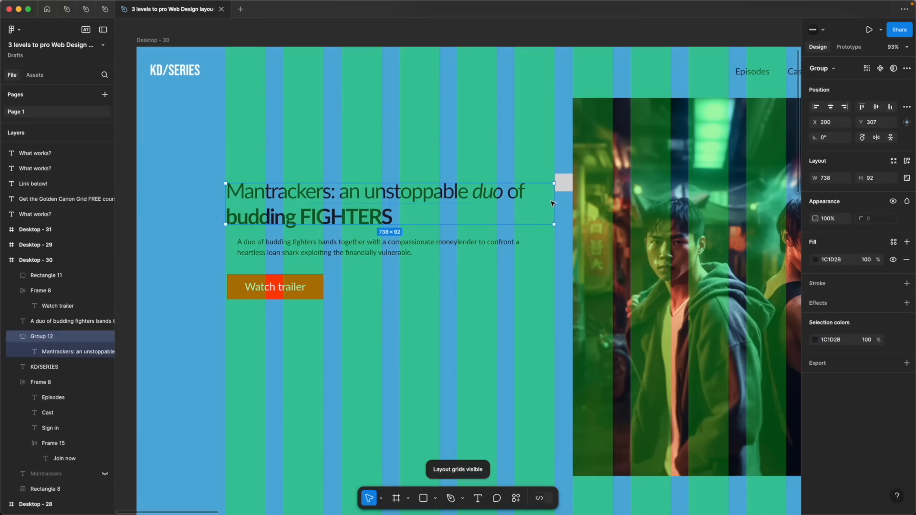
left_click(258, 246)
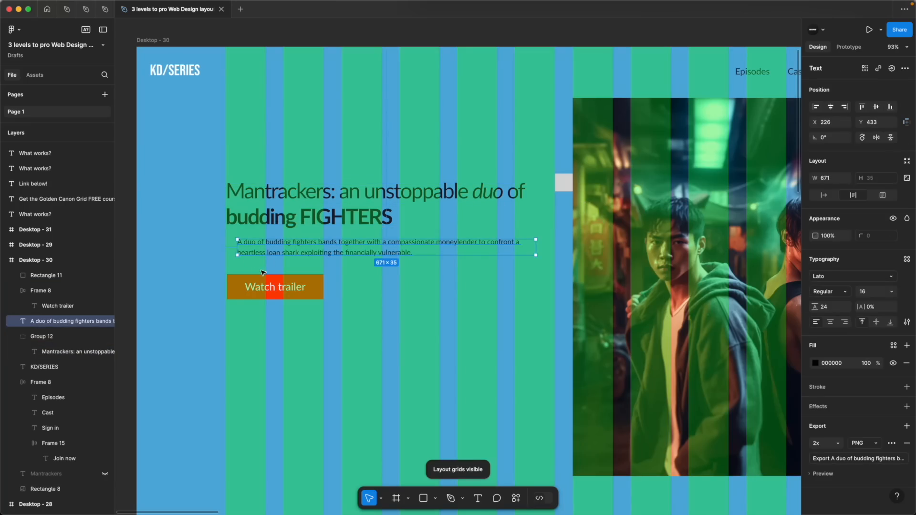
key("ctrl+g")
scroll(272, 276, "down", 5)
scroll(258, 334, "down", 3)
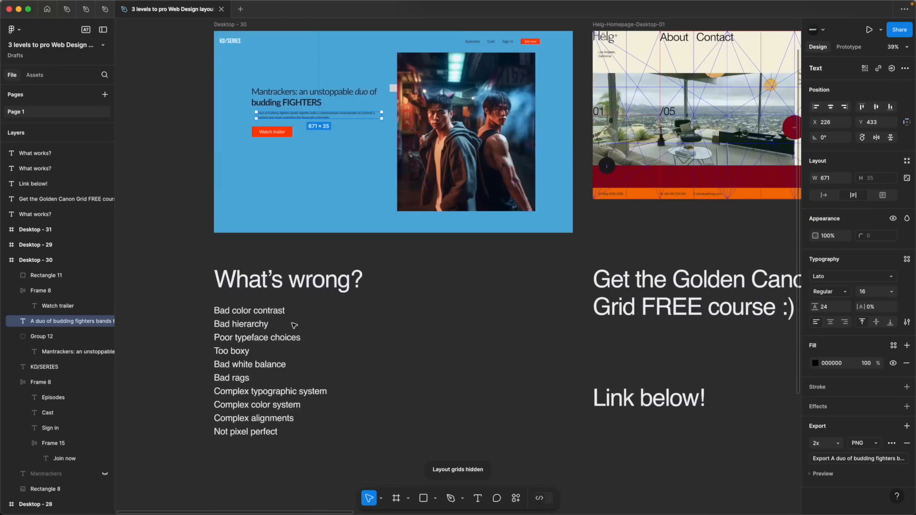
Delete the small spacing square between the Level 0 headline and the photo
scroll(241, 411, "up", 1)
left_click(331, 164)
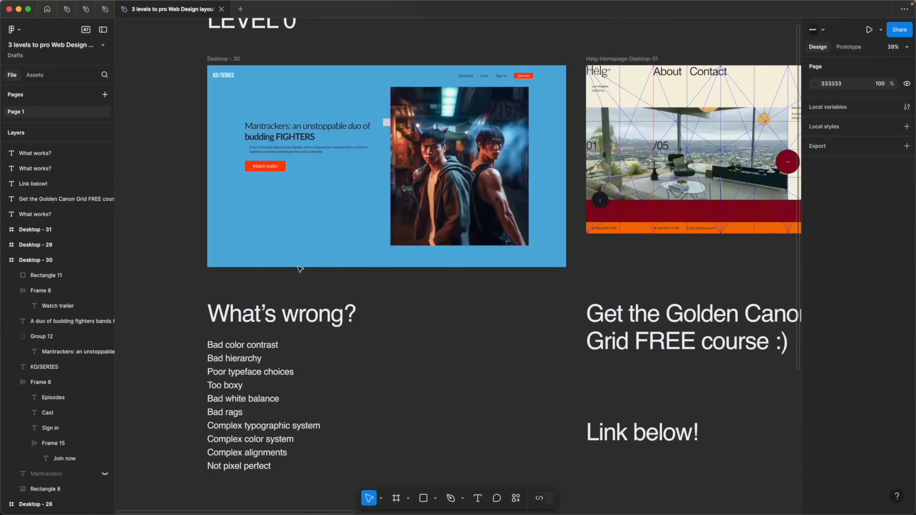
left_click(279, 129)
left_click(247, 217)
left_click_drag(190, 133, 278, 210)
left_click(280, 209)
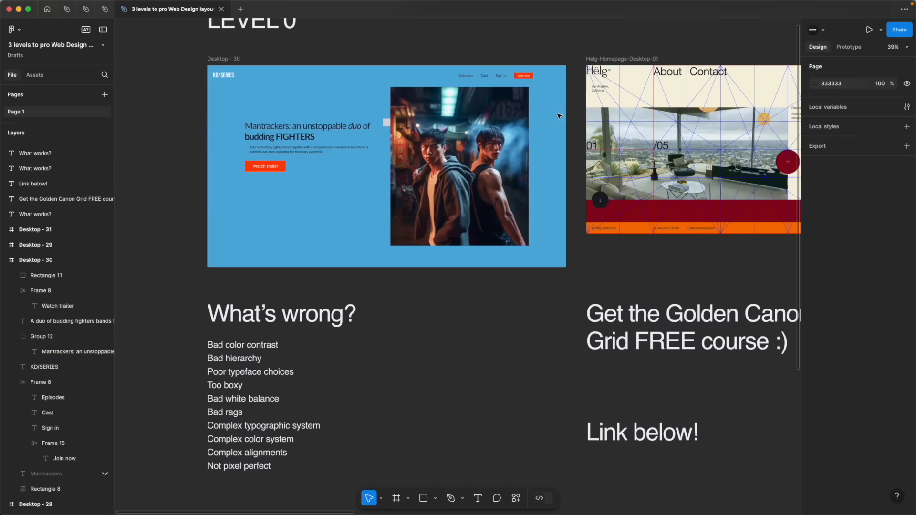
left_click(352, 118)
key("Delete")
With the layout grids shown, check the column alignment of the Level 0 paragraph and "Watch trailer" button, then hide the grids
scroll(233, 144, "up", 10)
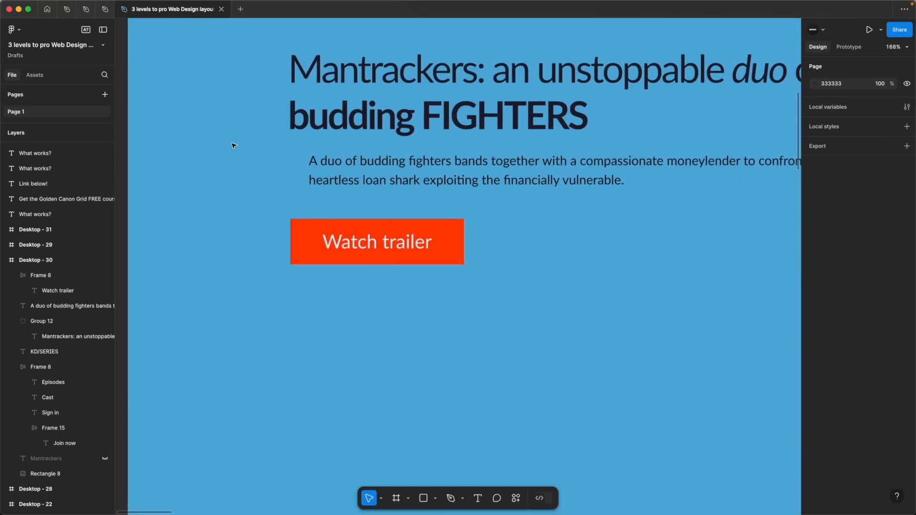
key("ctrl+g")
left_click(308, 163)
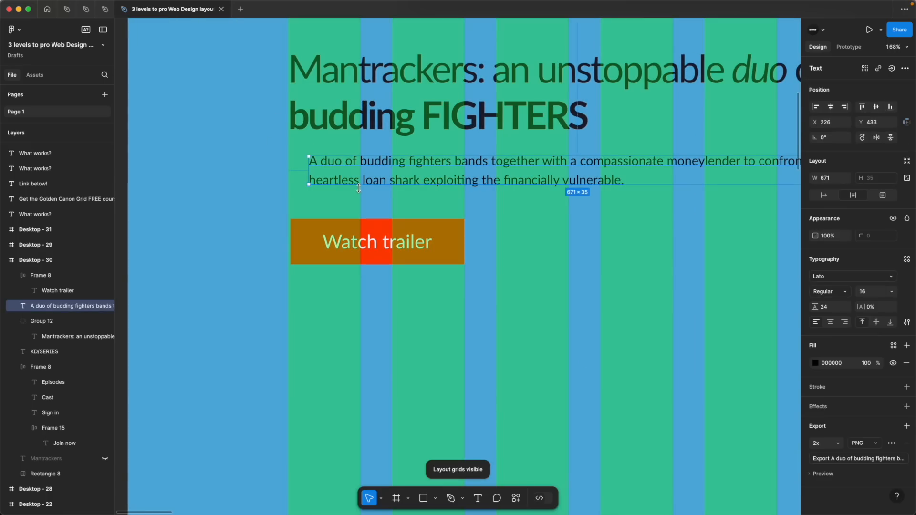
scroll(359, 189, "down", 2)
scroll(277, 194, "up", 5)
left_click(315, 193)
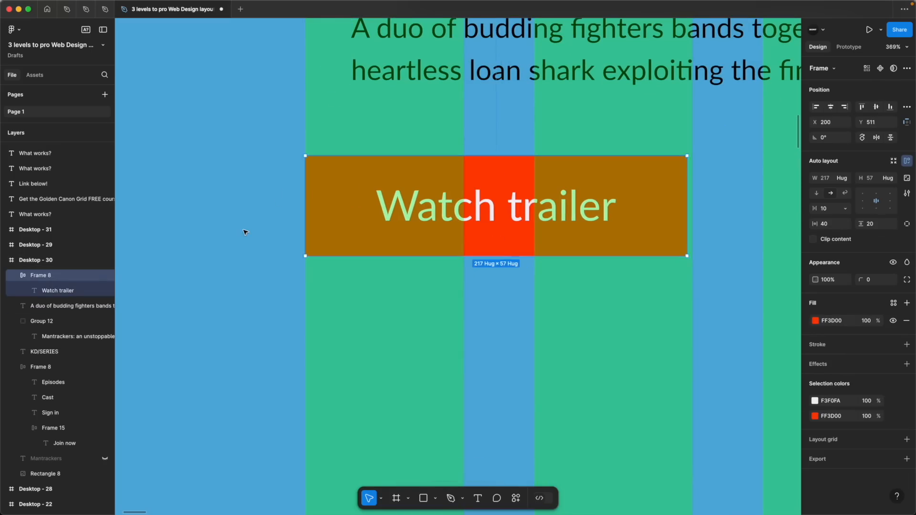
scroll(246, 232, "down", 12)
left_click(486, 228)
key("shift+g")
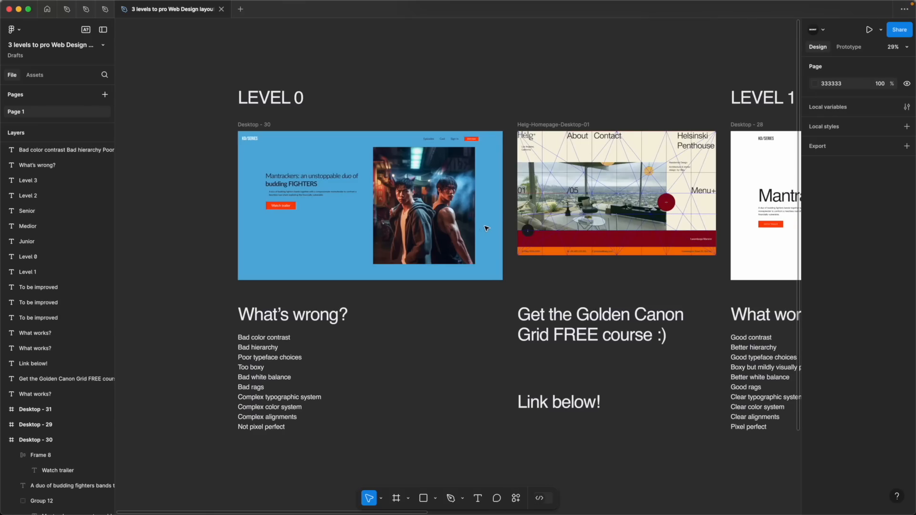
Examine the Golden Canon Grid course note and the Helg-Homepage-Desktop-01 frame with its construction lines
scroll(485, 230, "right", 10)
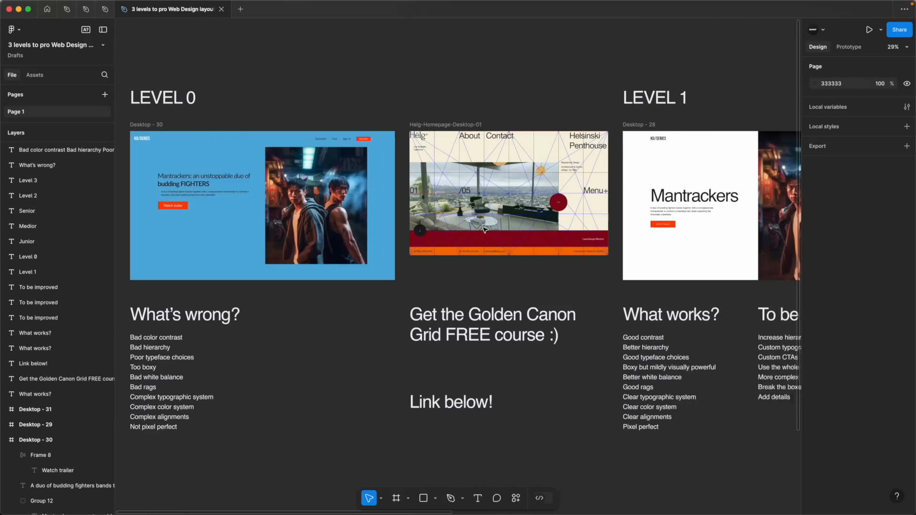
left_click_drag(253, 300, 454, 441)
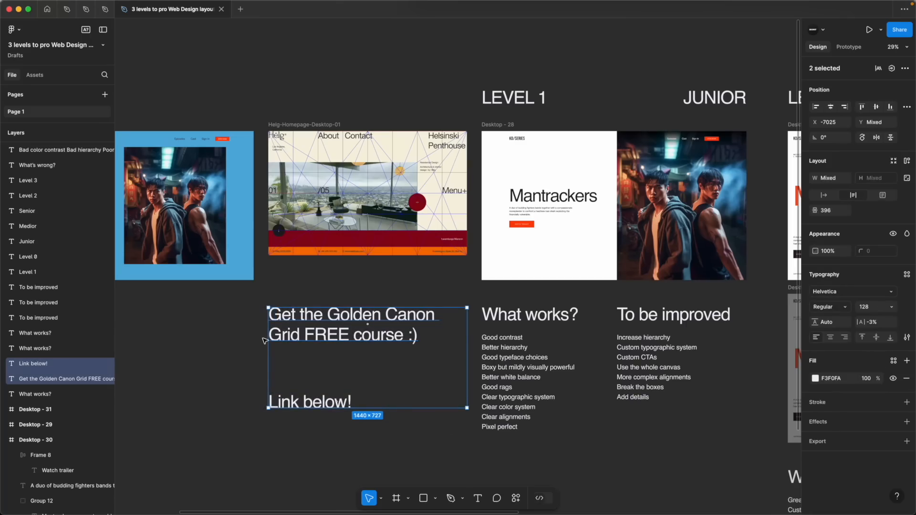
scroll(300, 165, "up", 8)
left_click(255, 77)
scroll(370, 82, "up", 1)
scroll(370, 82, "up", 1)
scroll(371, 83, "right", 1)
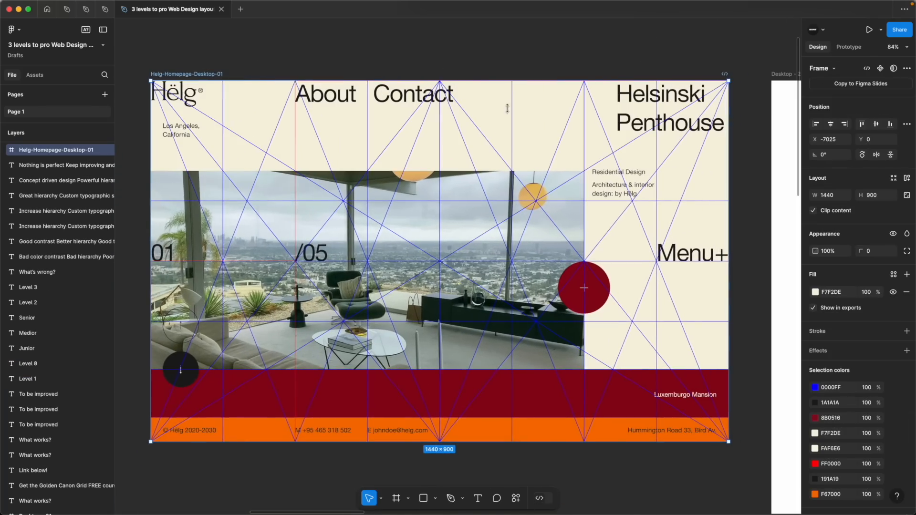
Review the Level 1 junior design and its "What works?" and "To be improved" lists
scroll(372, 454, "down", 2)
scroll(371, 454, "down", 3)
scroll(377, 439, "right", 5)
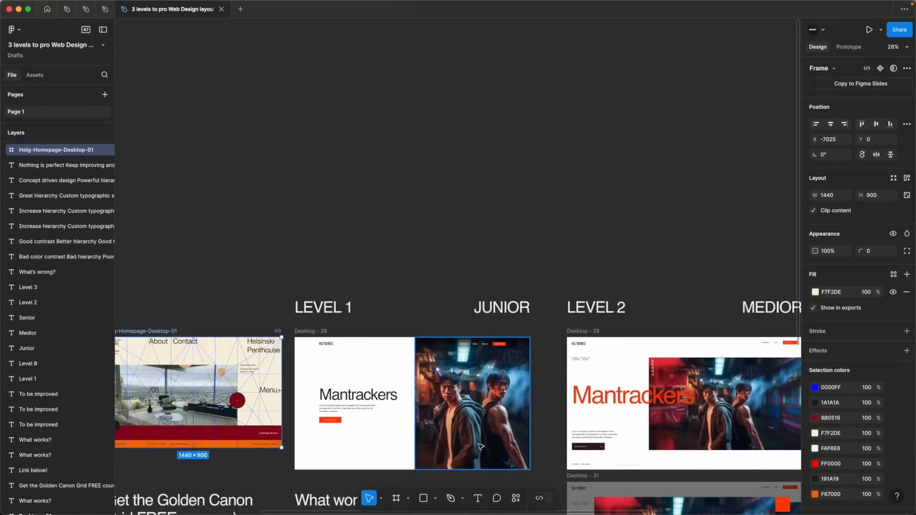
left_click(381, 427)
scroll(381, 426, "down", 5)
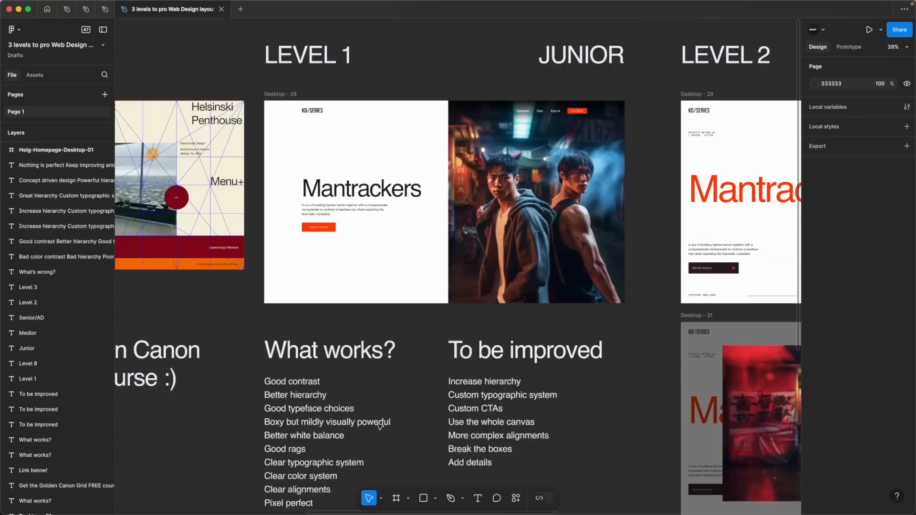
left_click_drag(253, 294, 325, 451)
left_click(236, 364)
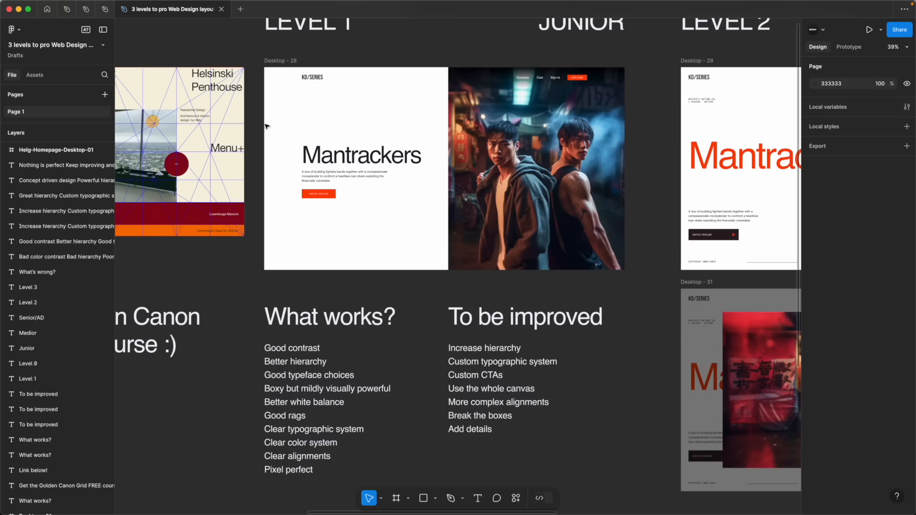
Inspect the Level 1 text block containing the "Mantrackers" heading, description and trailer button
left_click(326, 156)
left_click(277, 114)
left_click(348, 157)
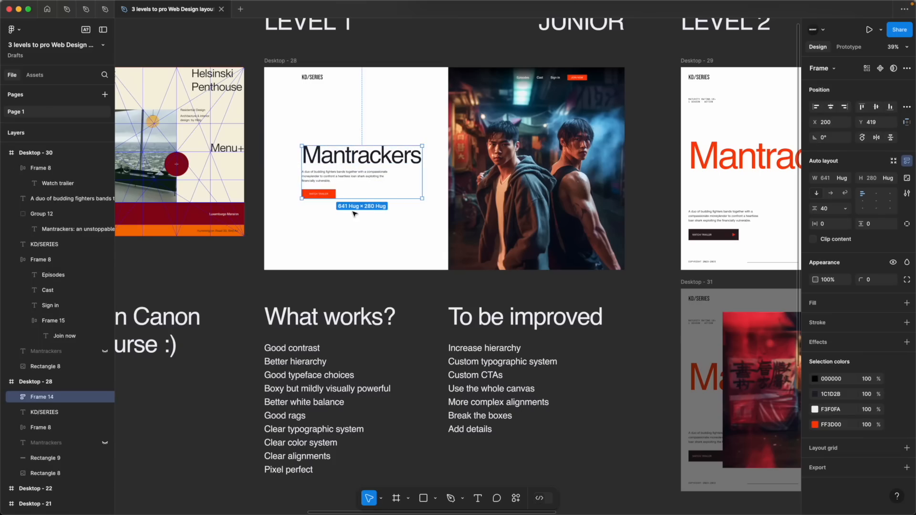
left_click(354, 214)
left_click(329, 196)
left_click(348, 217)
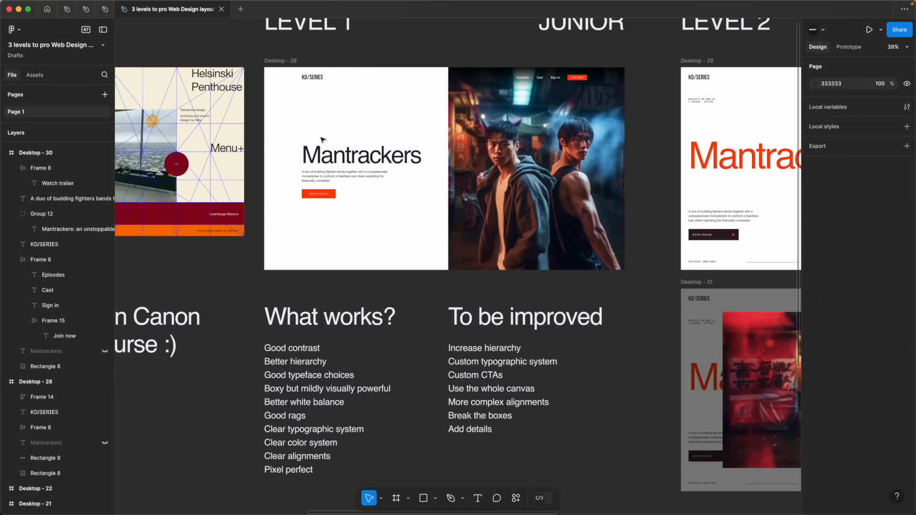
Compare the Level 0 design with Level 1 and inspect the typography settings of the Level 1 "Mantrackers" heading
scroll(320, 138, "left", 15)
scroll(321, 138, "right", 14)
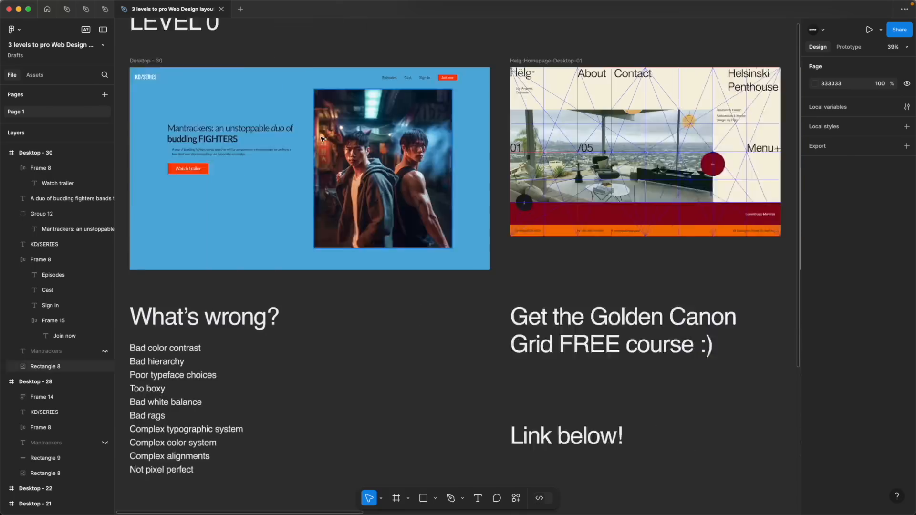
scroll(351, 127, "up", 3)
scroll(351, 128, "right", 2)
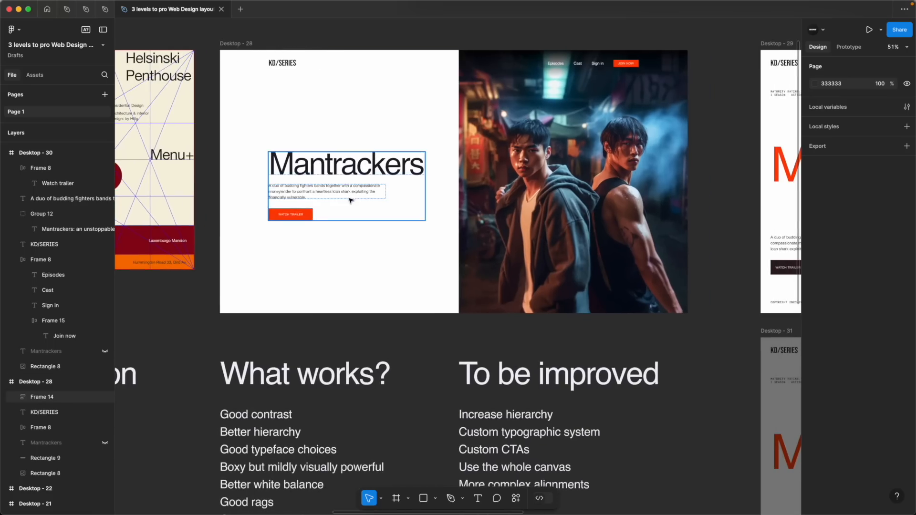
left_click(342, 172, "super")
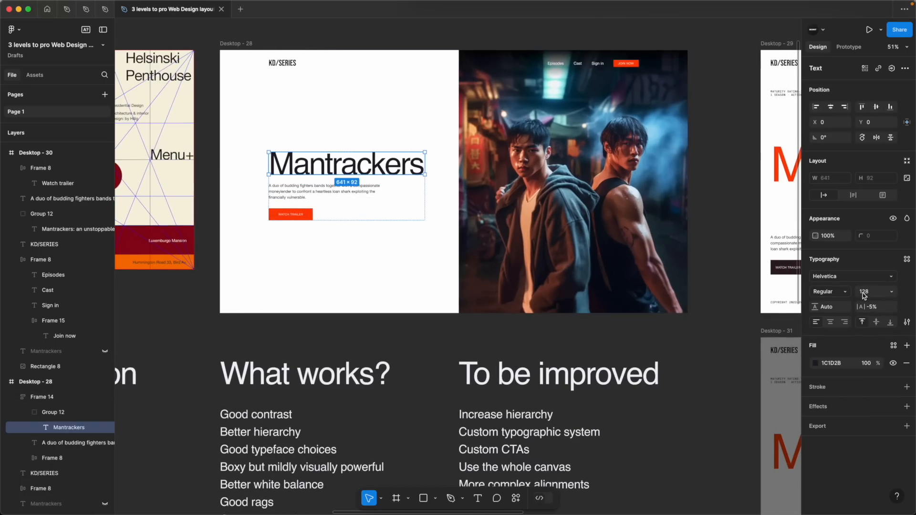
Inspect the type settings of the Level 1 "Mantrackers" heading, description and trailer button against the "What works?" list
left_click(378, 273)
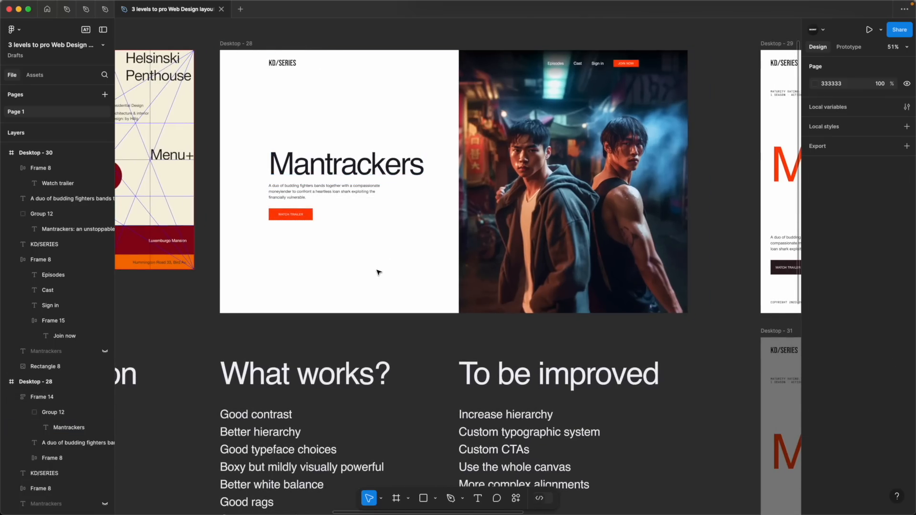
left_click(252, 457)
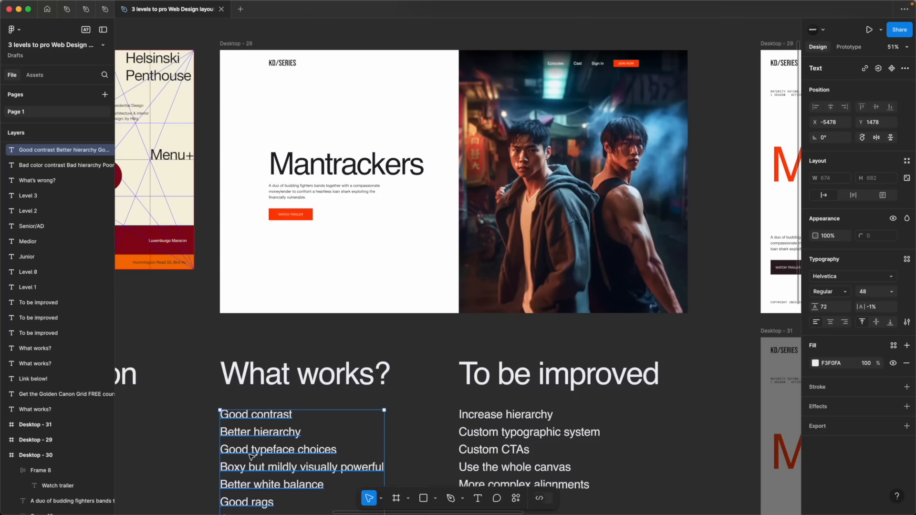
left_click(348, 166)
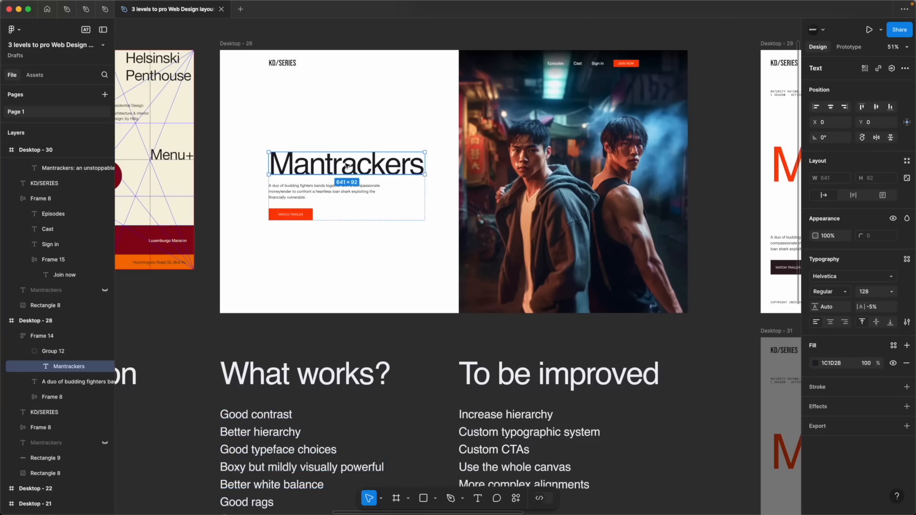
left_click(333, 192)
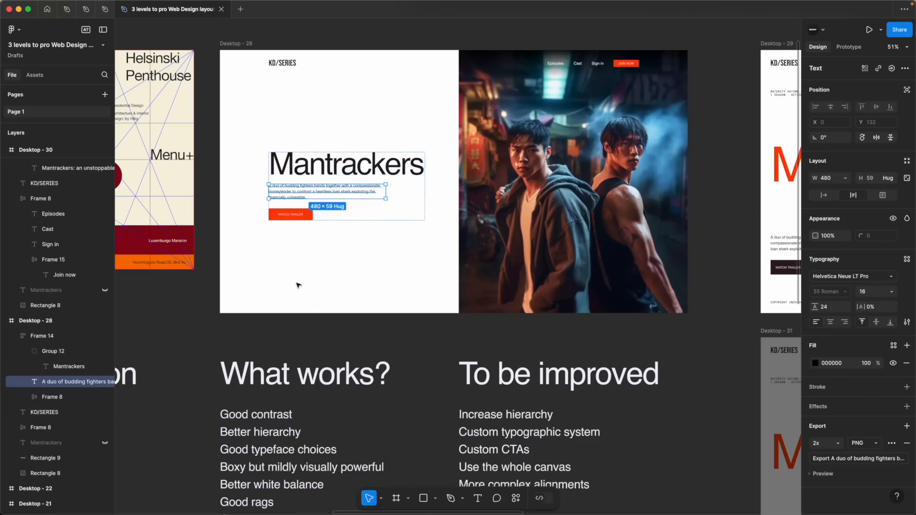
double_click(283, 216)
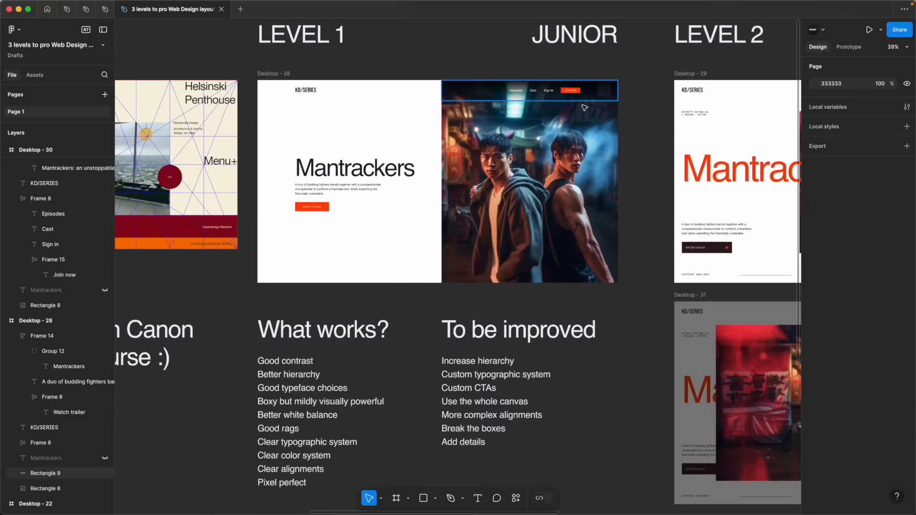
Inspect the Level 1 hero image and the position and auto layout spacing of the "Mantrackers" text block
left_click(532, 174)
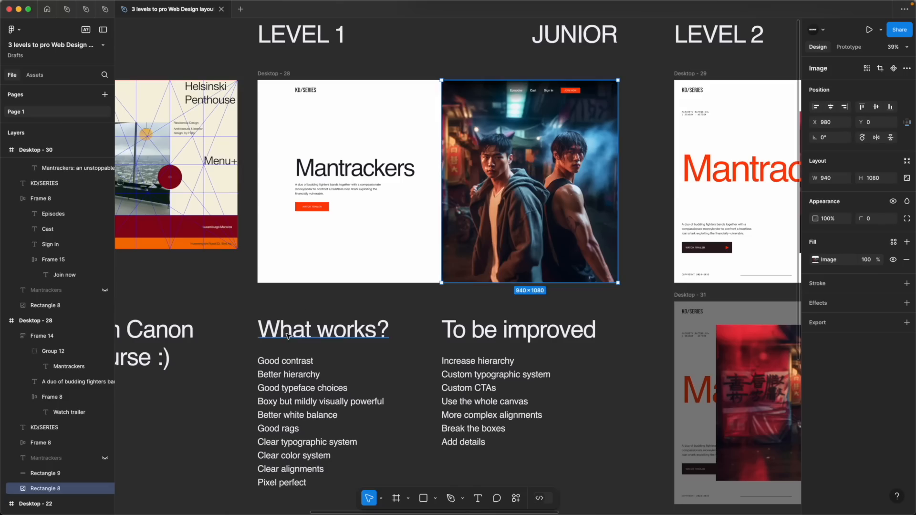
left_click(354, 293)
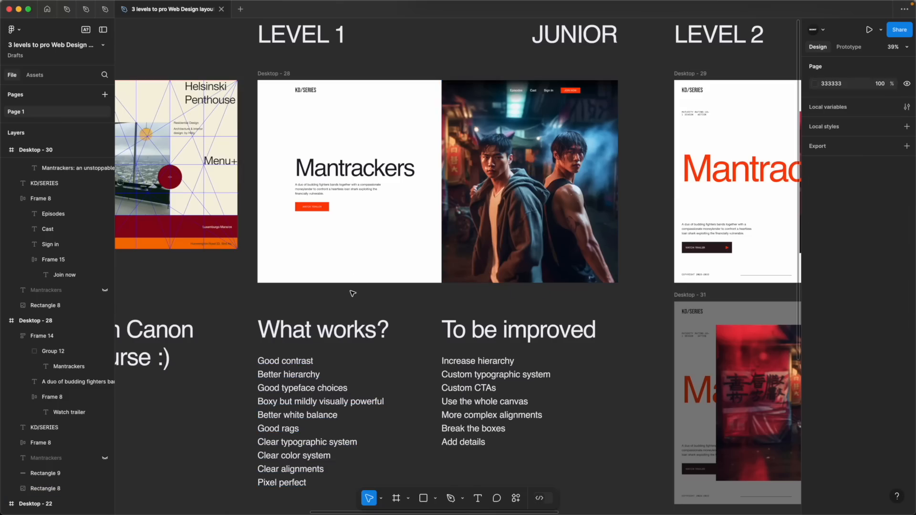
left_click(338, 166)
scroll(337, 164, "right", 1)
key("alt")
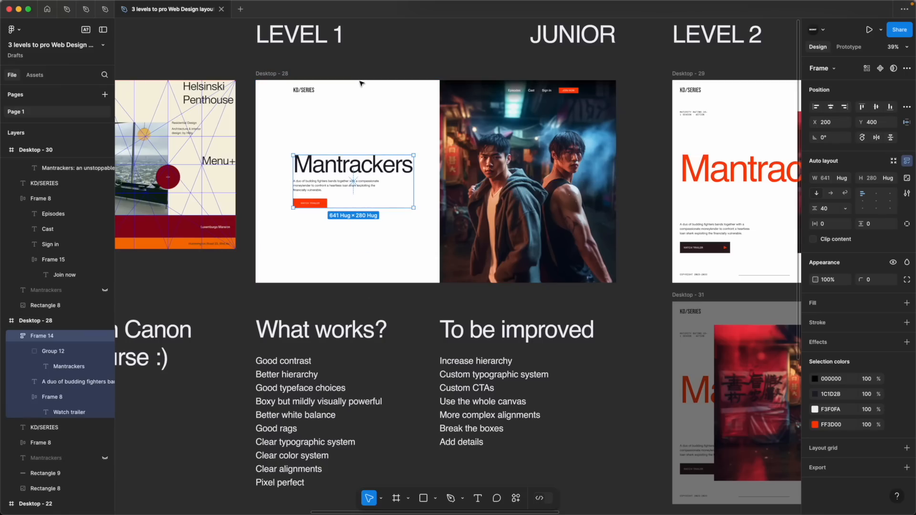
key("alt")
left_click(350, 232)
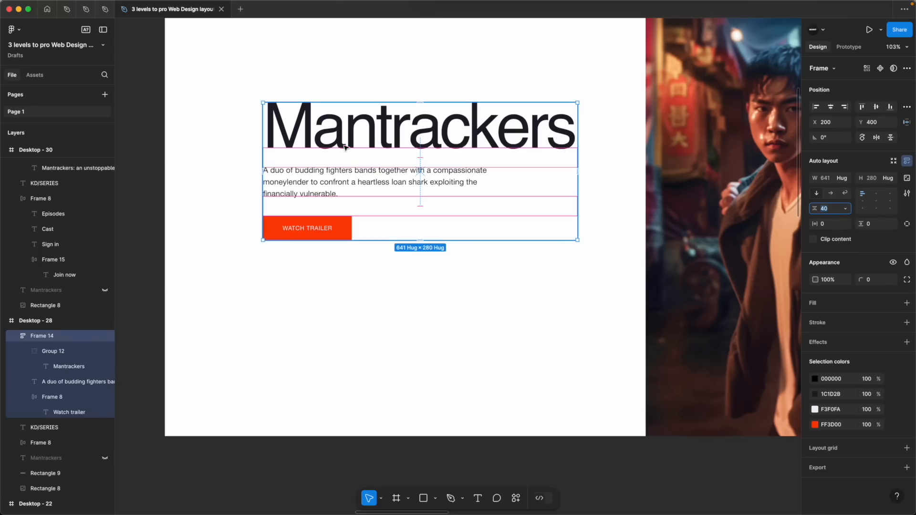
Inspect the Level 1 description's detailed type settings and measure its gap to the "Watch trailer" button
left_click(329, 303)
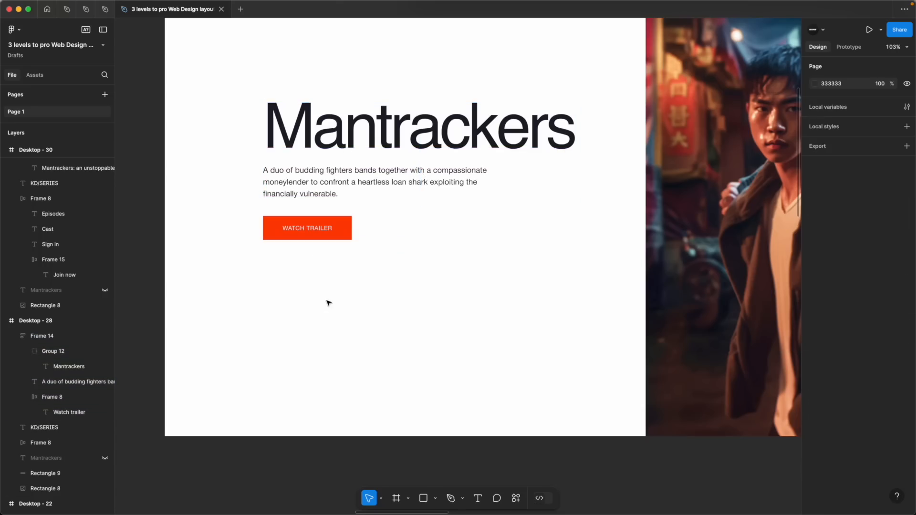
double_click(363, 184)
left_click(906, 321)
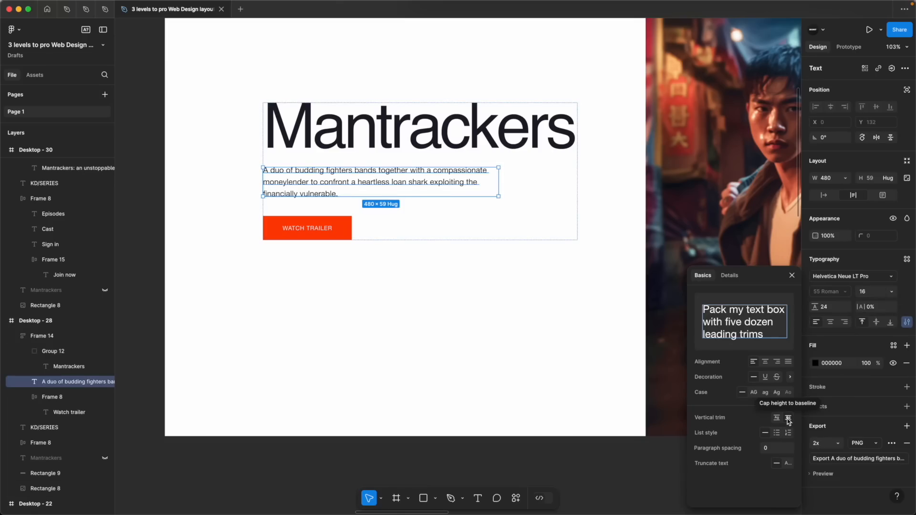
left_click(792, 276)
left_click(318, 205)
left_click(308, 194)
key("alt")
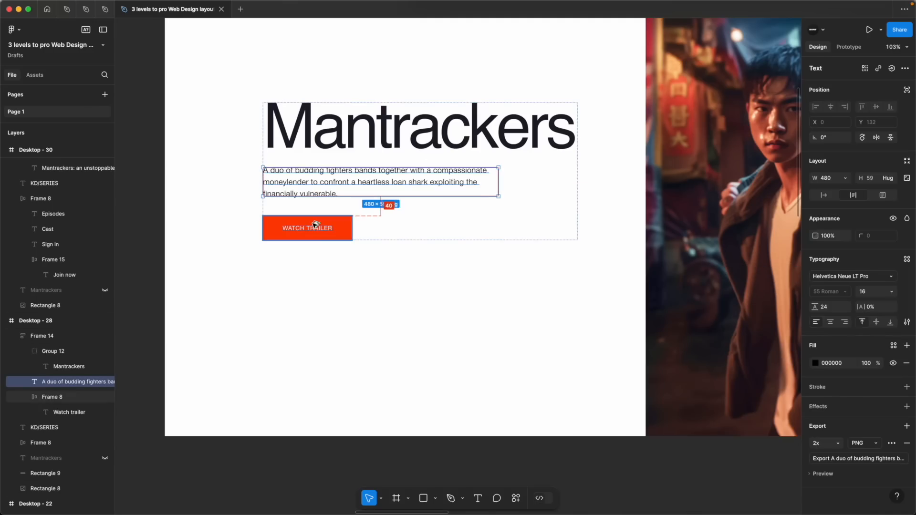
scroll(316, 224, "up", 5)
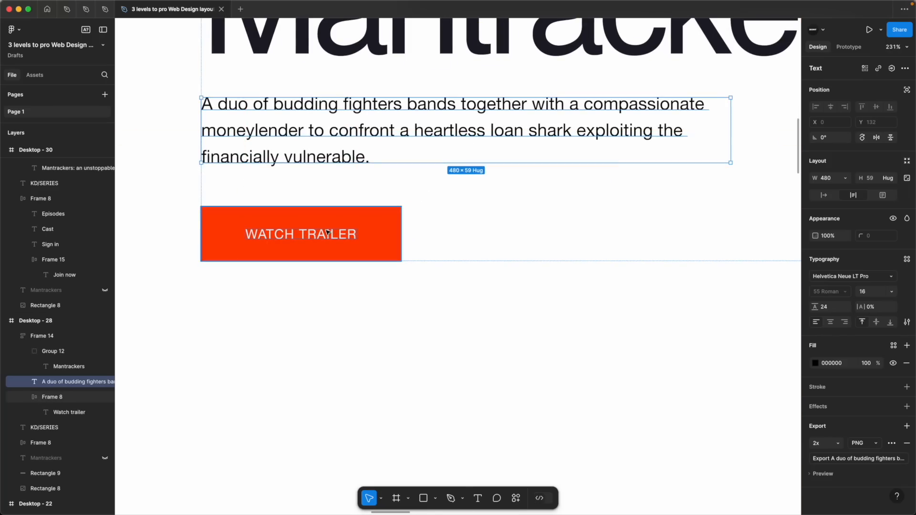
Inspect the Level 1 navigation group's margins, the "Sign in" text settings and the spacing between its items
key("shift+0")
scroll(328, 232, "down", 4)
left_click(390, 314)
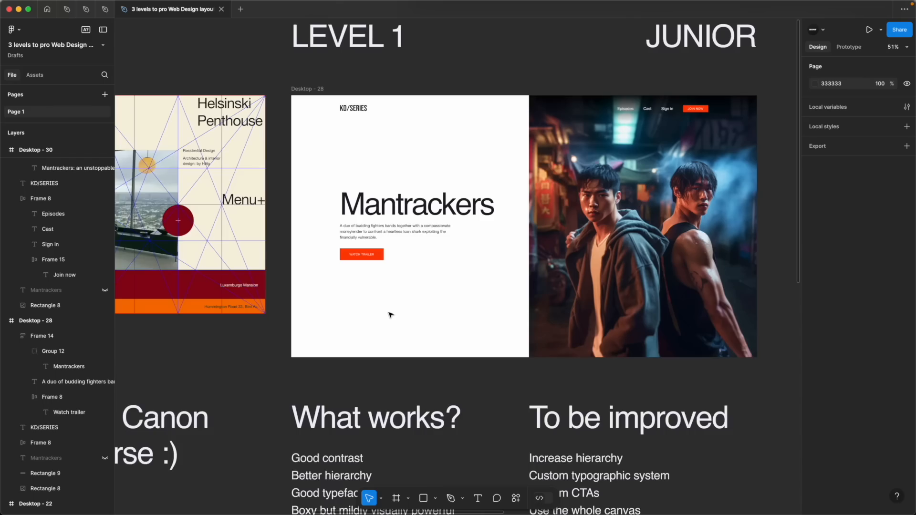
scroll(390, 314, "right", 3)
scroll(391, 314, "left", 1)
left_click(590, 110)
key("shift+2")
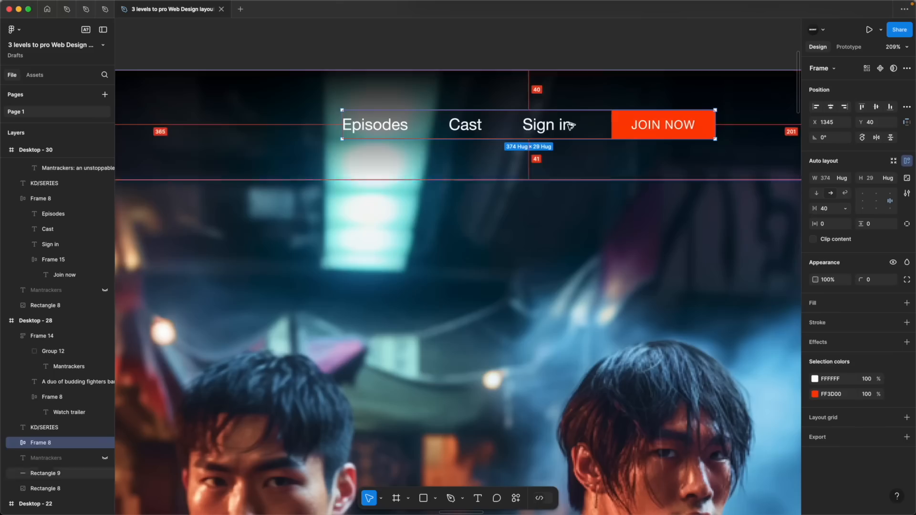
left_click(548, 132)
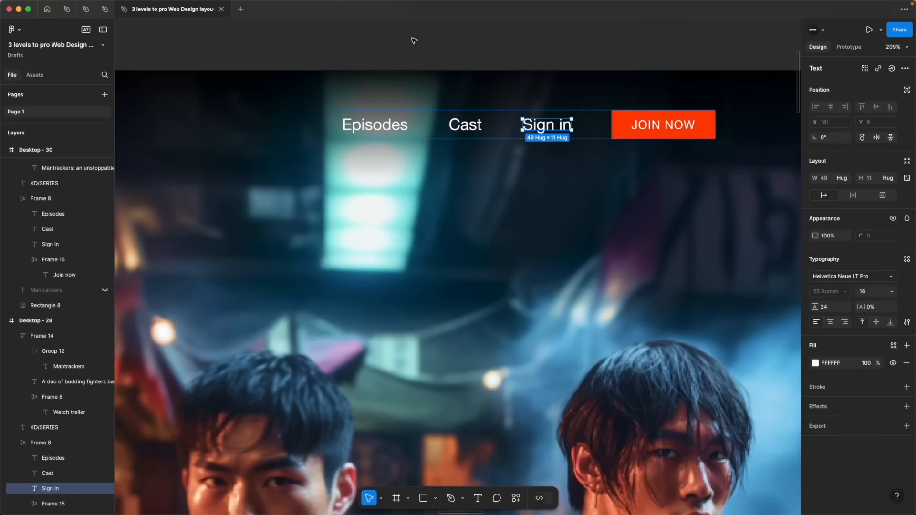
left_click(418, 56)
left_click(418, 126)
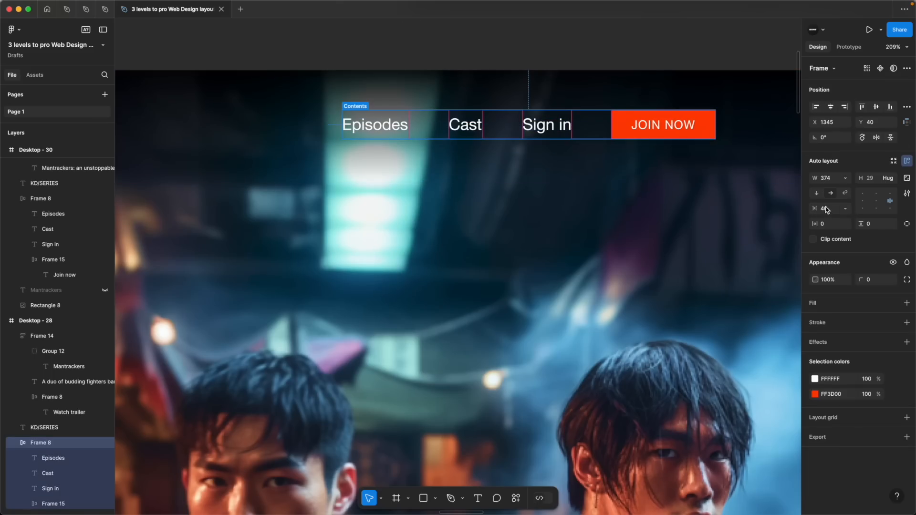
scroll(571, 190, "down", 5)
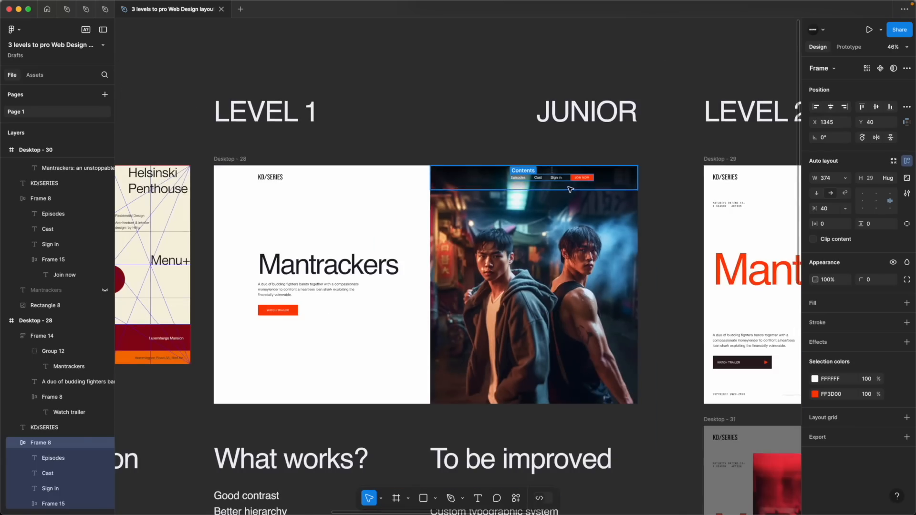
Compare the type settings of the Level 1 description, heading, both button labels and the navigation links
left_click(418, 133)
scroll(411, 138, "down", 3)
double_click(278, 152)
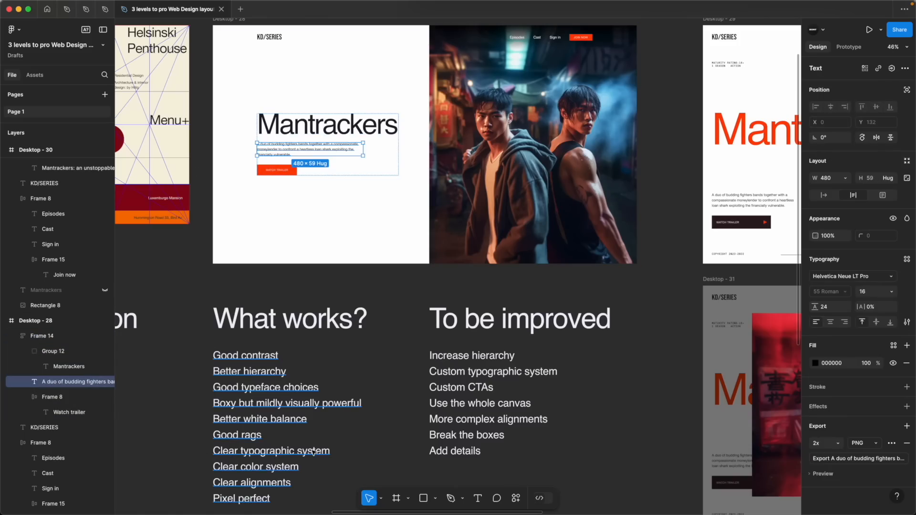
left_click(308, 125)
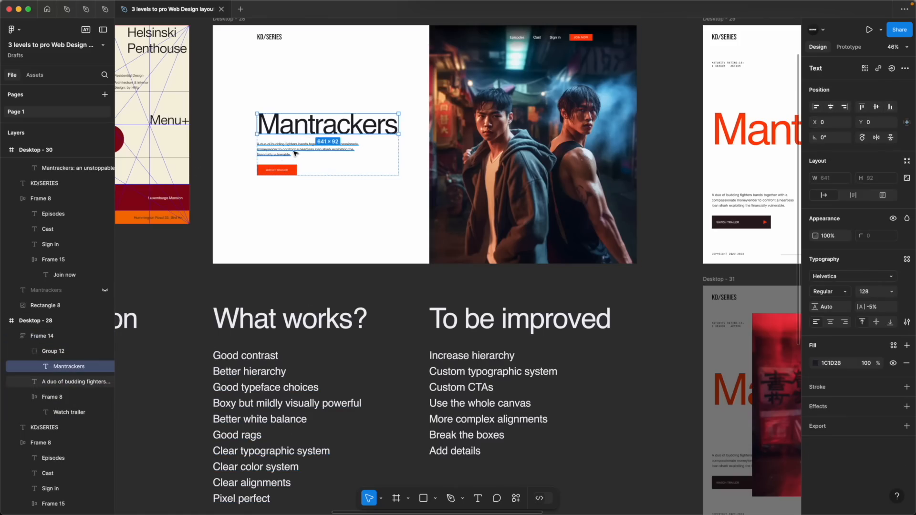
left_click(291, 153)
double_click(277, 170)
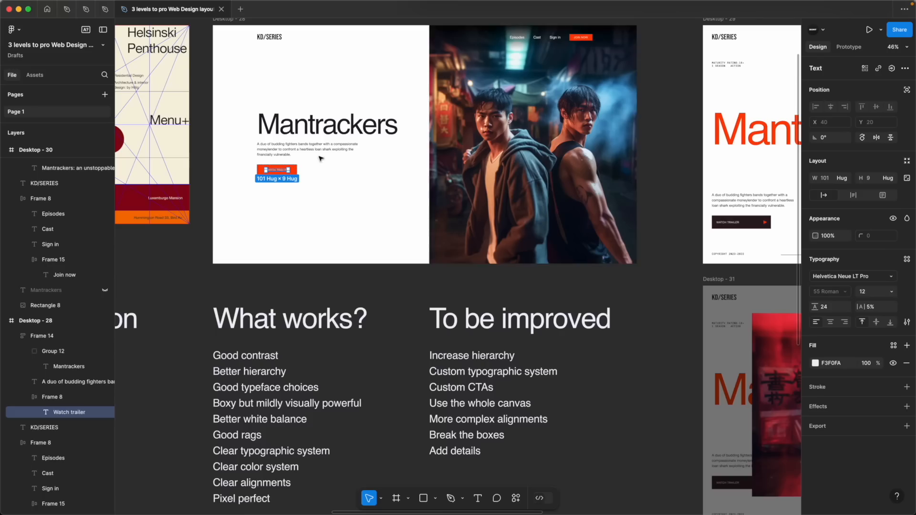
left_click(556, 39)
left_click(539, 40, "shift")
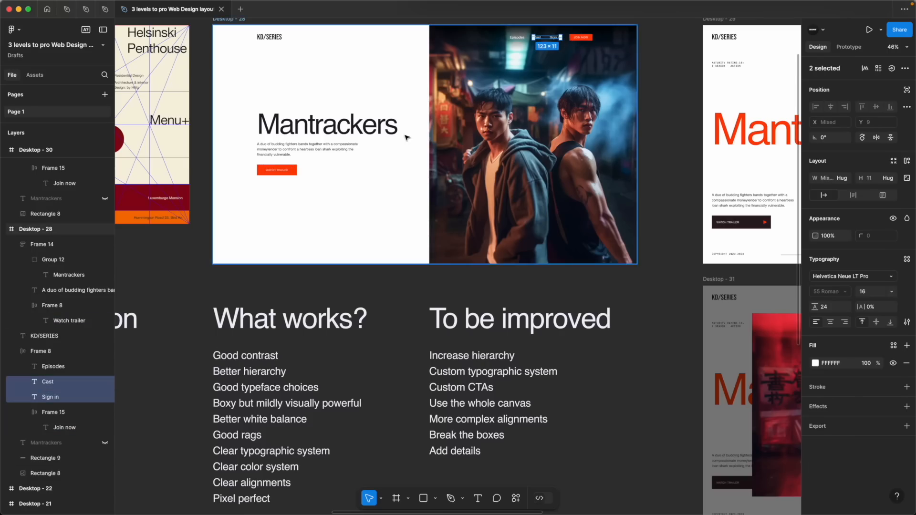
Check the Level 1 heading and overall layout against the typography, color and alignment points under "What works?"
left_click(370, 132)
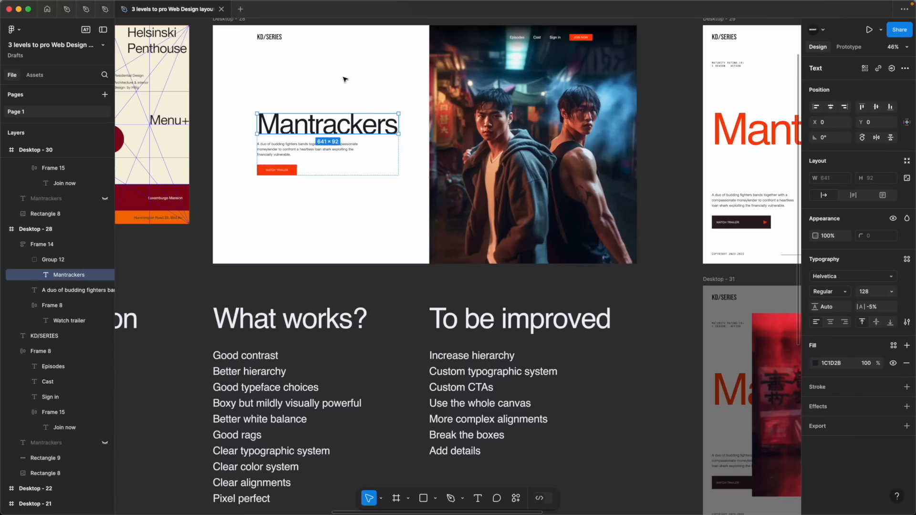
left_click(344, 77)
left_click(327, 127, "super")
left_click_drag(181, 464, 306, 470)
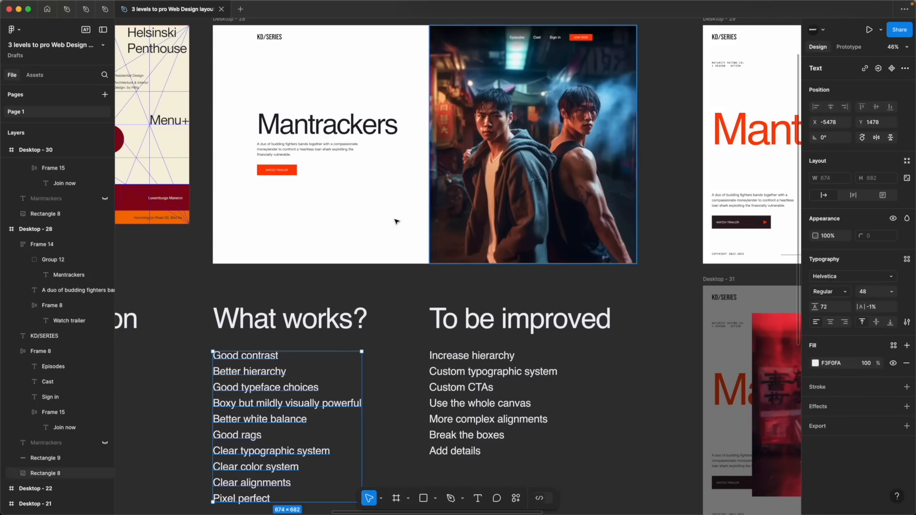
left_click(297, 187)
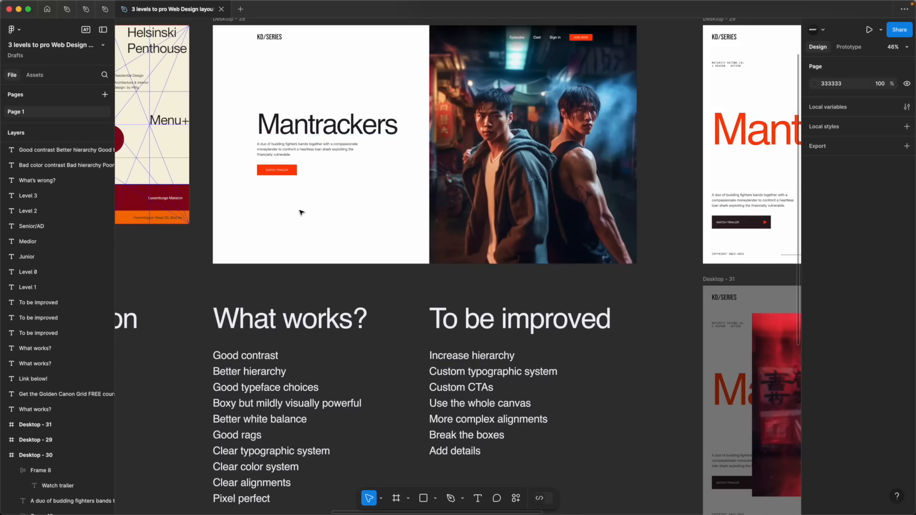
left_click(229, 486)
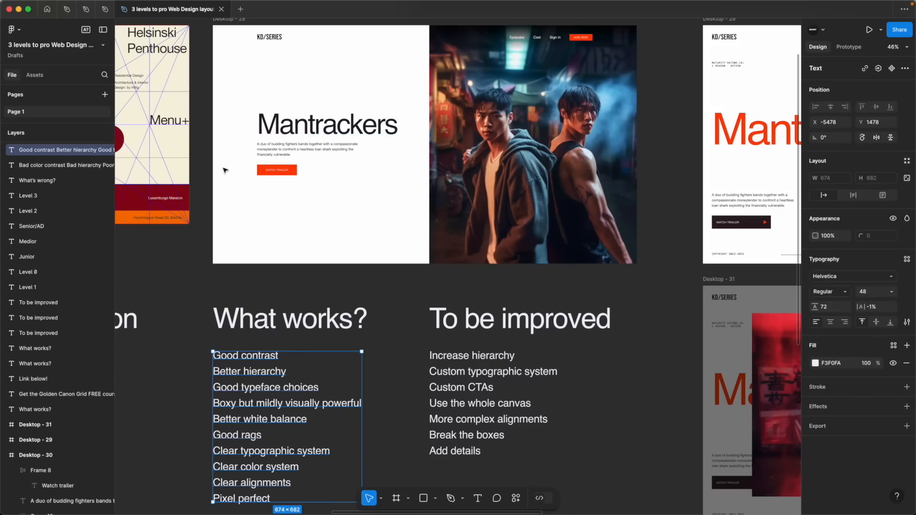
Show the layout grids and check the Level 1 heading, description and trailer button against the columns
left_click(277, 131)
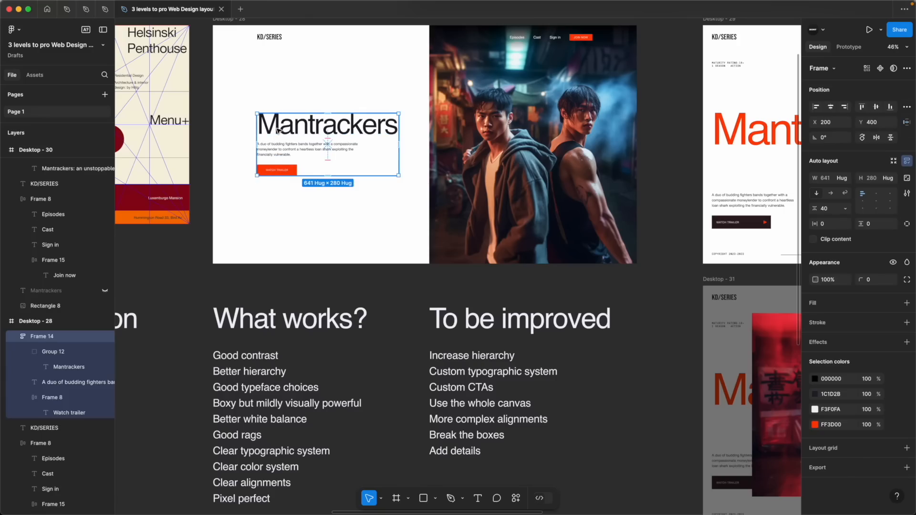
key("ctrl+g")
key("shift+2")
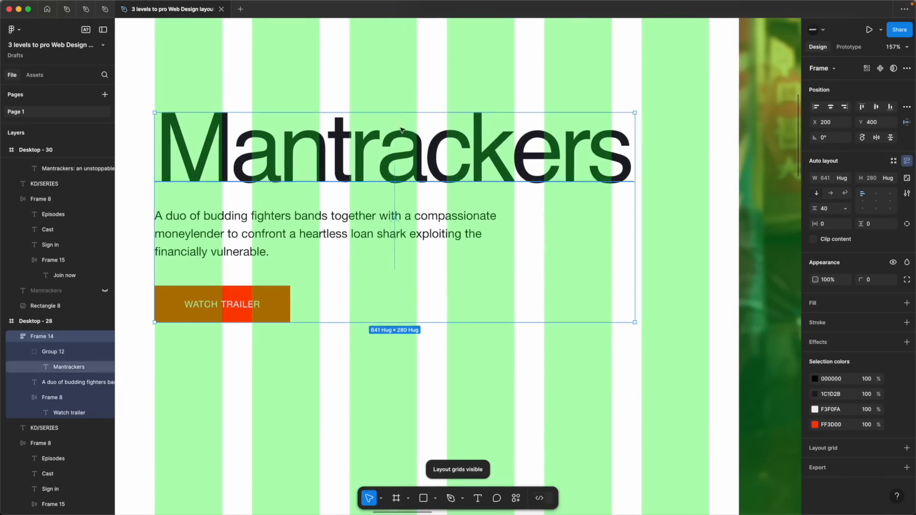
double_click(526, 146)
left_click(295, 231)
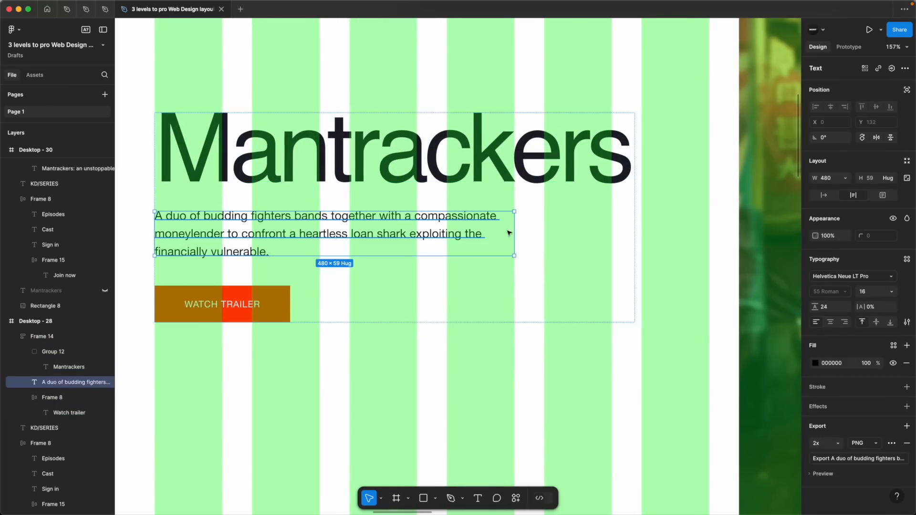
left_click(241, 308)
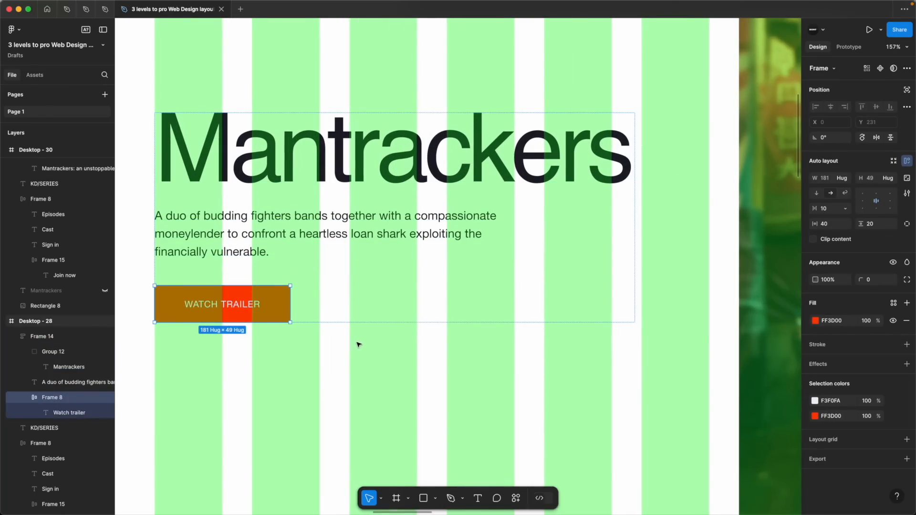
left_click(199, 345)
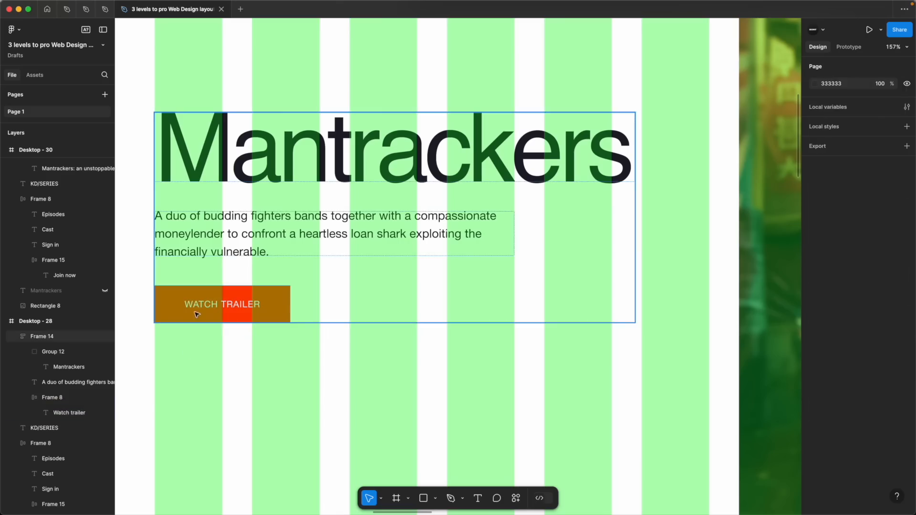
left_click(199, 320)
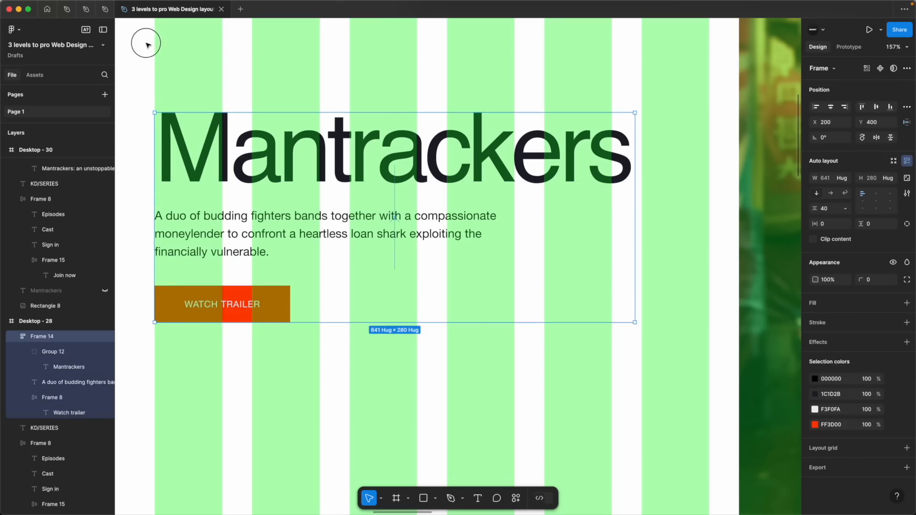
Check the Level 1 hero image and navigation against the column grid, and hide the layout grids
scroll(182, 348, "down", 5)
left_click(350, 311)
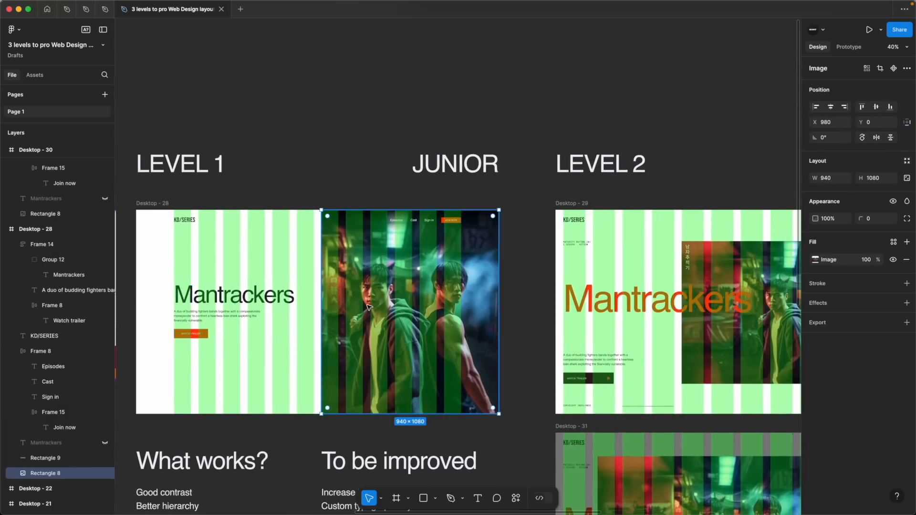
scroll(350, 311, "up", 5)
scroll(272, 292, "down", 5)
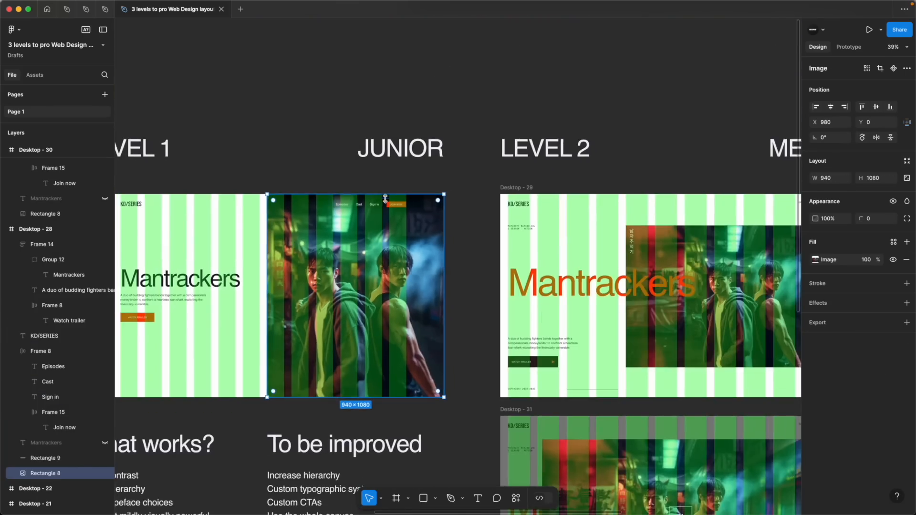
left_click(385, 203)
scroll(309, 399, "down", 3)
key("shift+g")
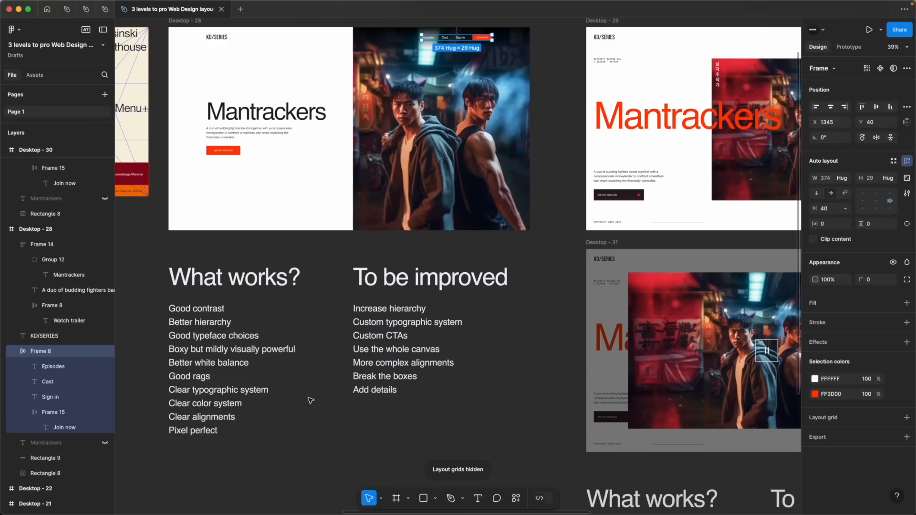
Show the layout grids and check the left edges of the Level 1 text block, trailer button and logo against the first column
left_click(296, 371)
left_click(210, 111)
scroll(210, 111, "up", 5)
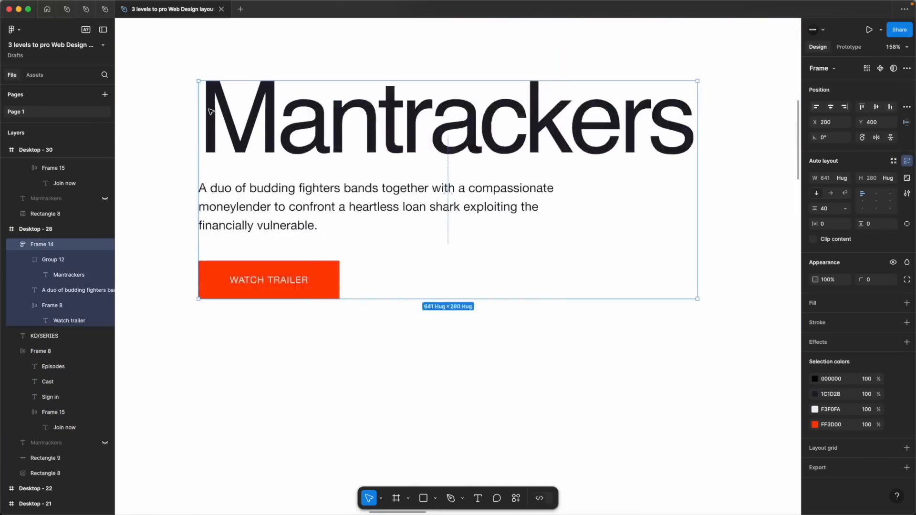
key("shift+g")
scroll(190, 176, "up", 3)
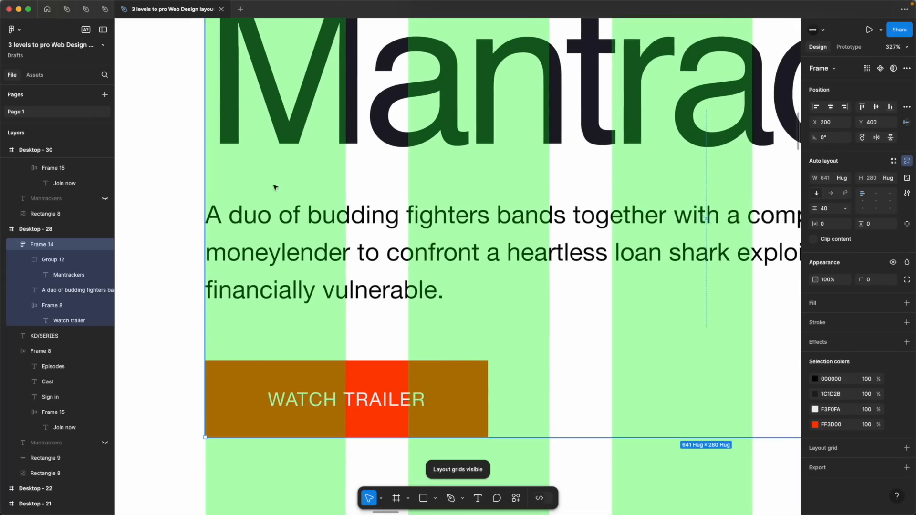
left_click(265, 249)
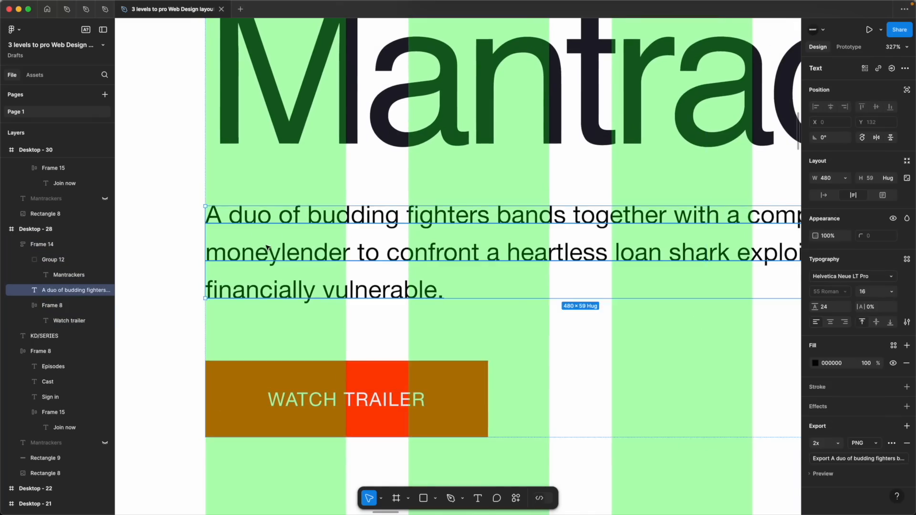
scroll(266, 248, "up", 10)
scroll(267, 247, "up", 10)
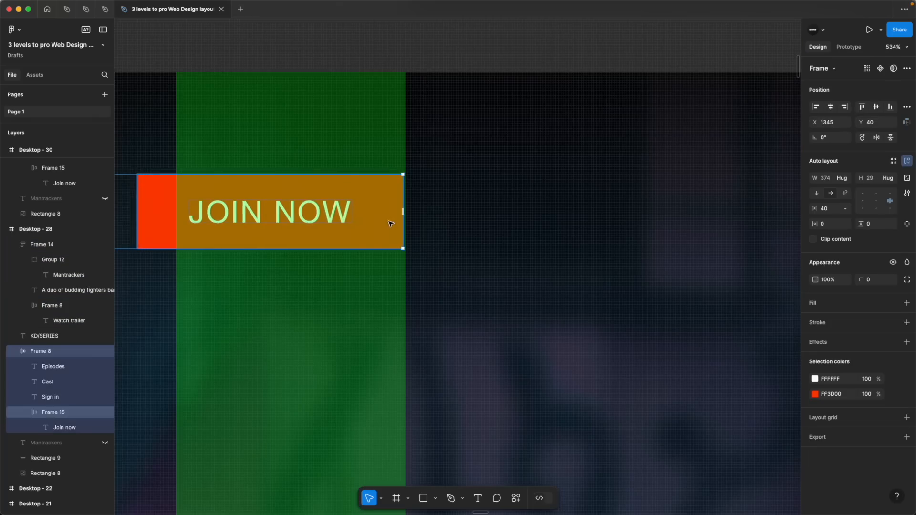
Nudge the Level 1 navigation group right to X 1346 so the Join now button meets the column edge, and hide the layout grids
scroll(391, 224, "up", 5)
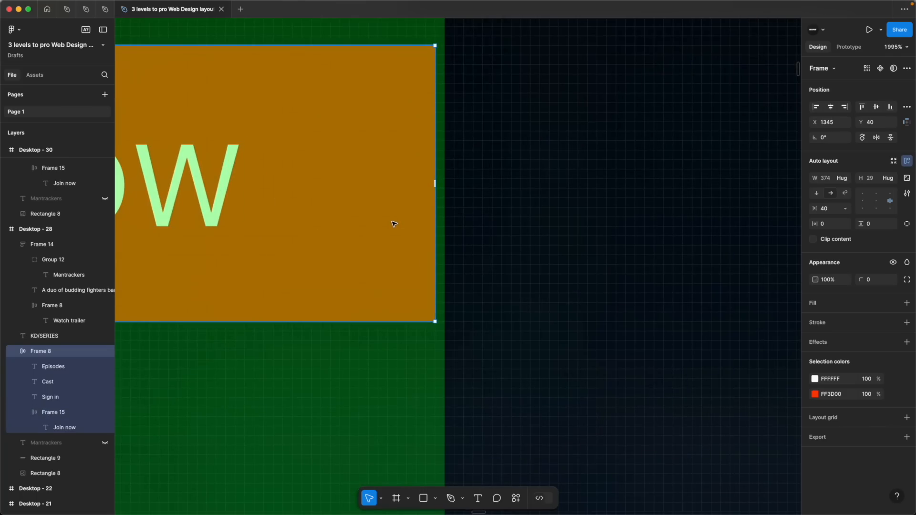
key("Right")
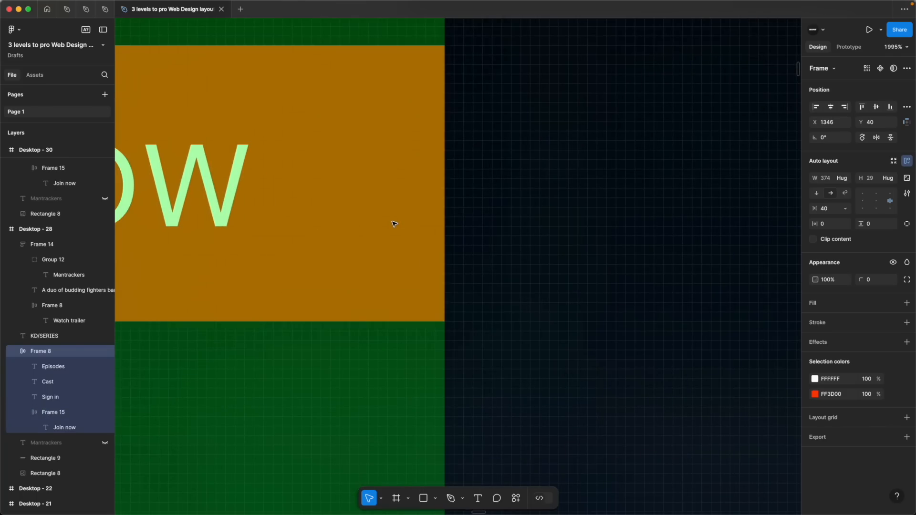
key("super+0")
scroll(394, 224, "down", 5)
key("shift+g")
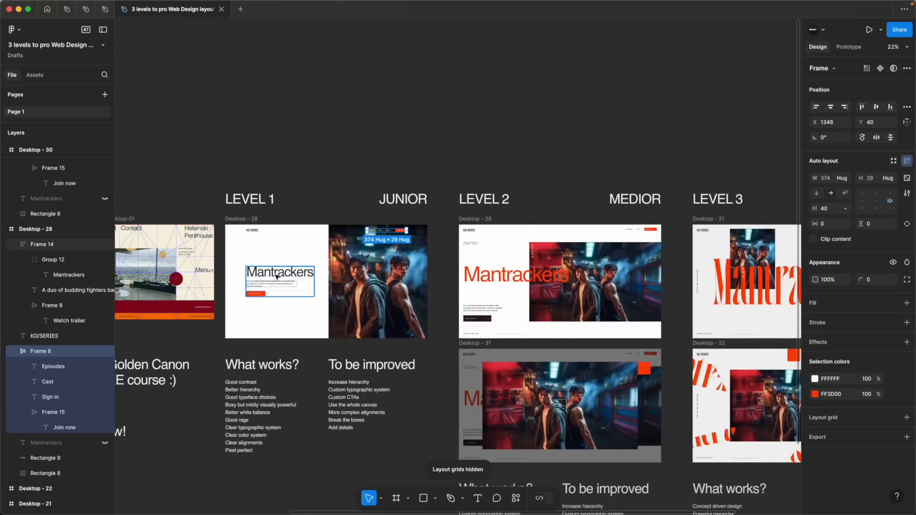
Review the "To be improved" list under the Level 1 design, from hierarchy to the custom typographic system
scroll(274, 280, "up", 5)
scroll(274, 281, "down", 10)
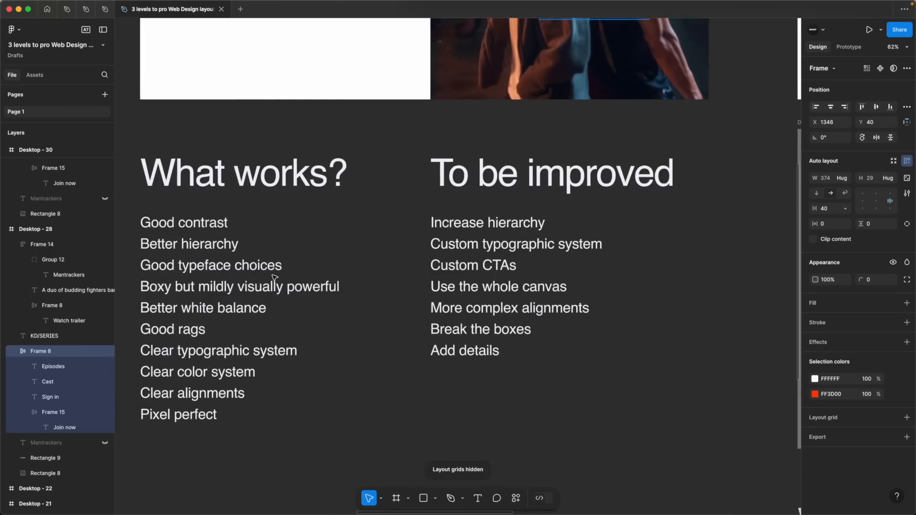
scroll(274, 277, "up", 3)
scroll(361, 268, "right", 2)
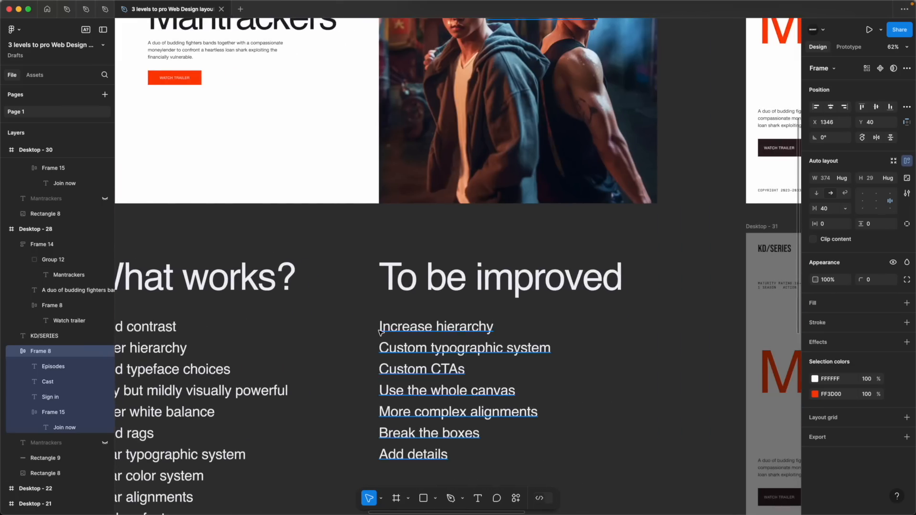
left_click(368, 328)
left_click_drag(344, 313, 595, 376)
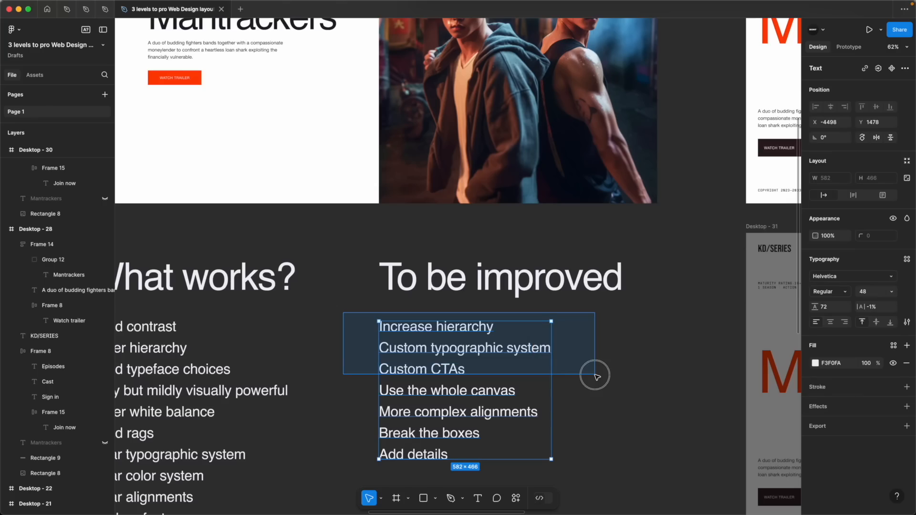
left_click(595, 376)
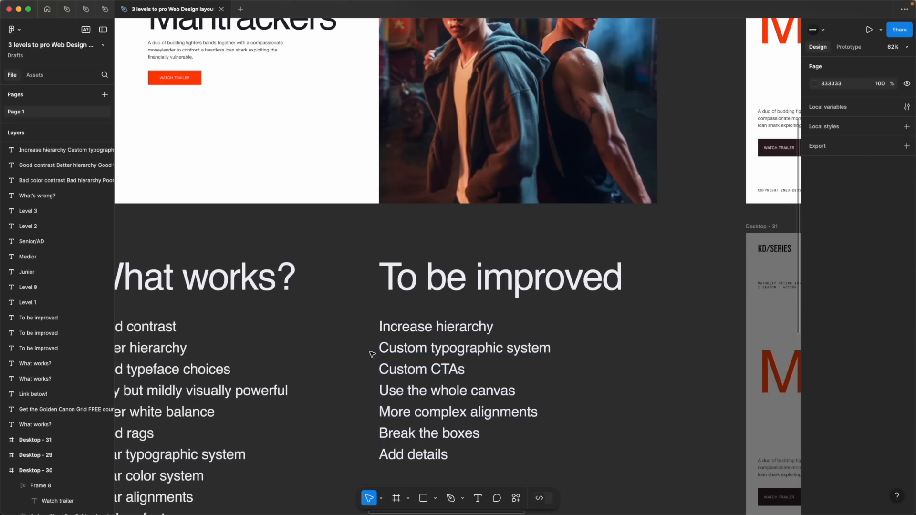
left_click(385, 353)
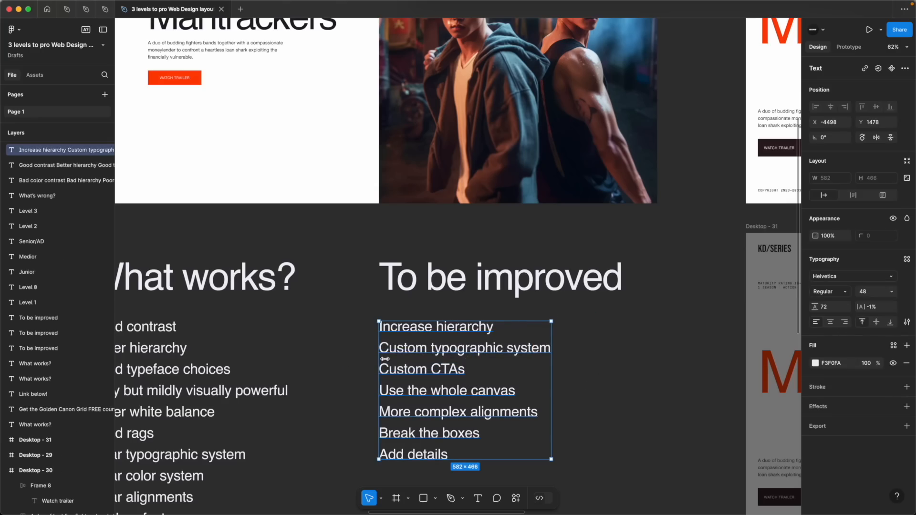
scroll(420, 356, "down", 2)
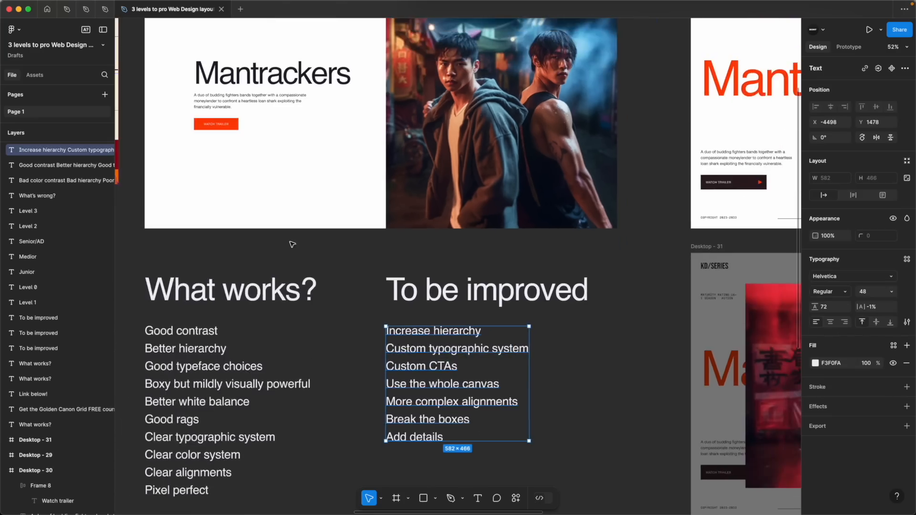
Compare the Level 1 design with the points on custom CTAs, whole-canvas use, complex alignments and breaking the boxes
scroll(305, 246, "up", 2)
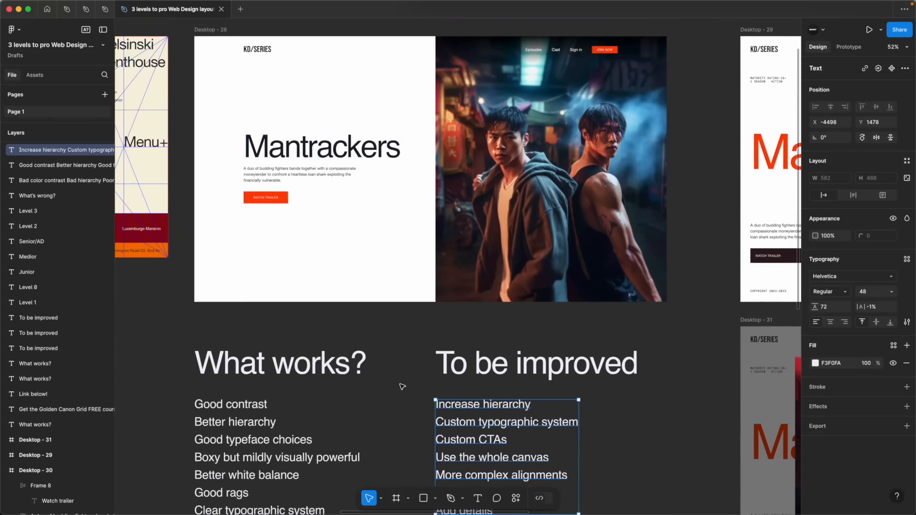
scroll(402, 386, "down", 2)
left_click(403, 384)
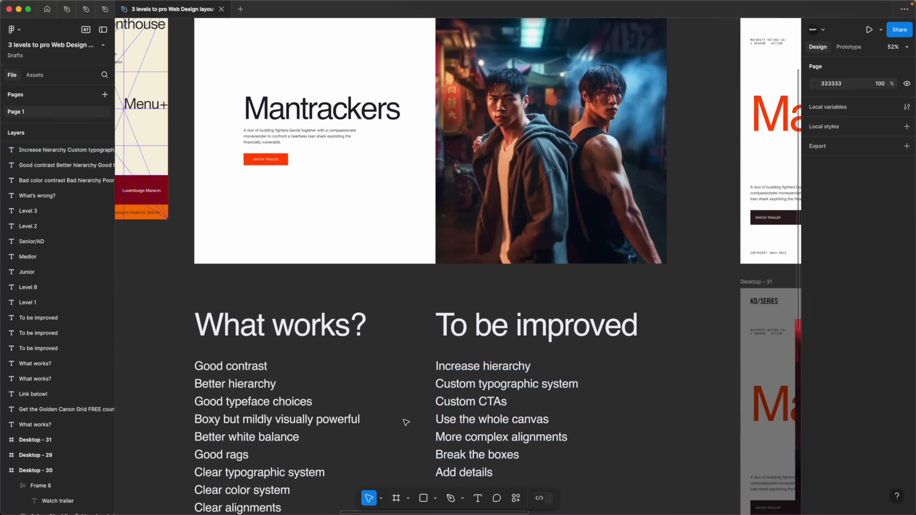
left_click(470, 406)
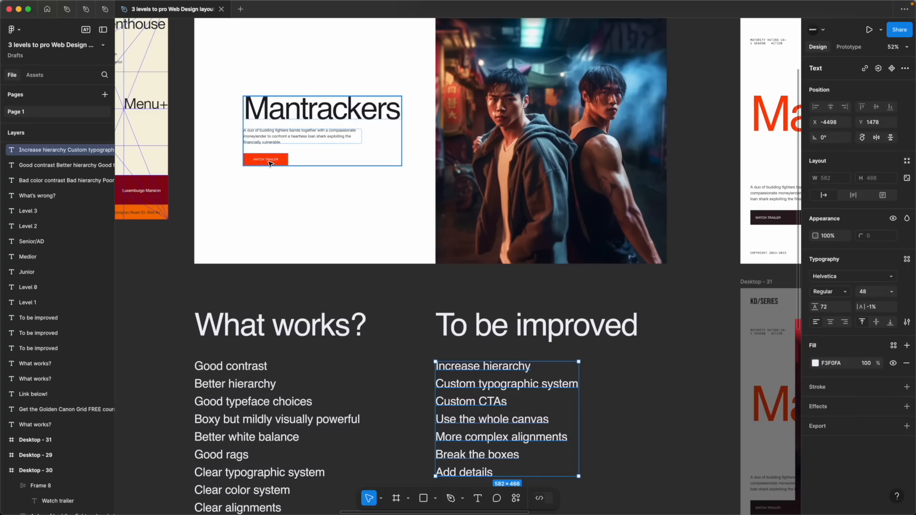
left_click(393, 357)
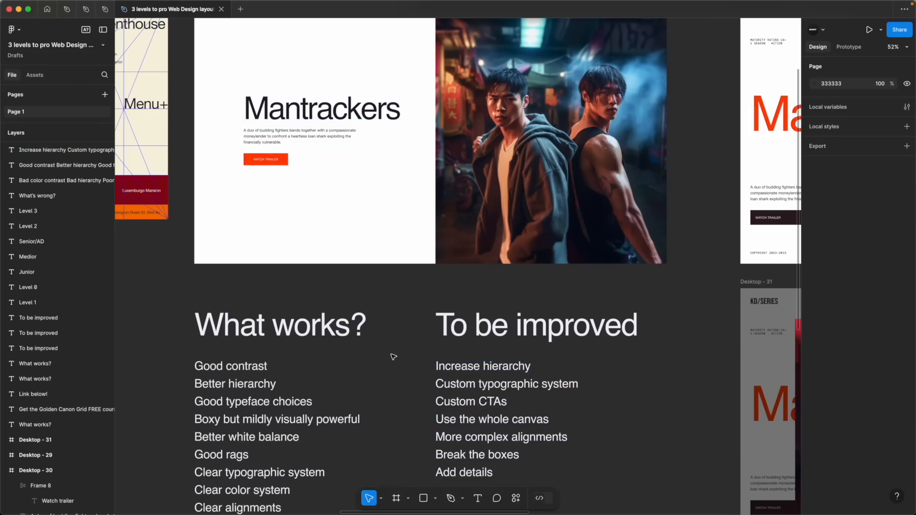
left_click(443, 458)
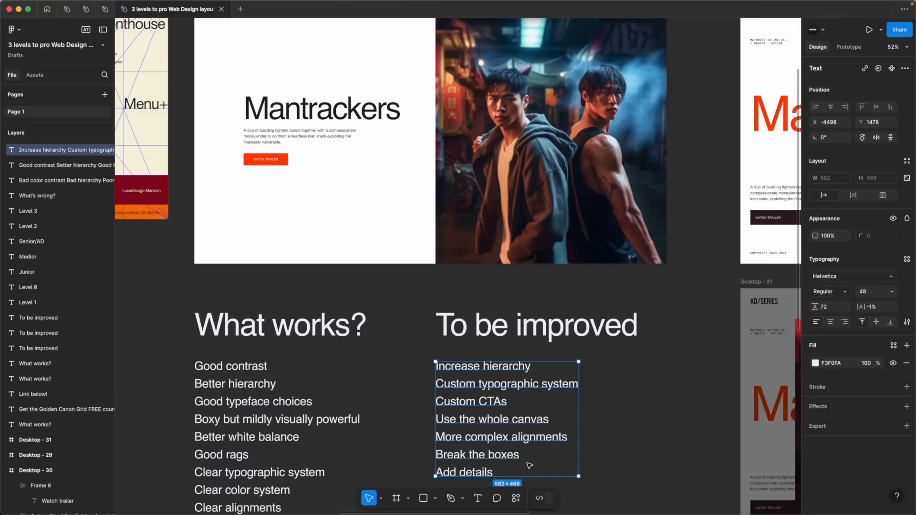
scroll(430, 161, "up", 5)
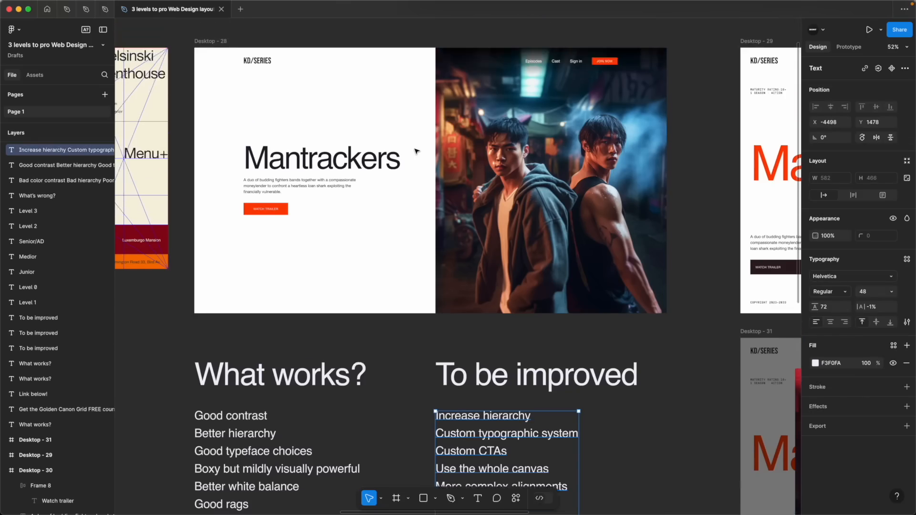
Examine how the Level 1 logo, text block, navigation and hero image occupy the canvas and divide it into boxes
left_click_drag(211, 106, 267, 151)
key("super+z")
left_click(279, 85)
left_click_drag(213, 85, 566, 319)
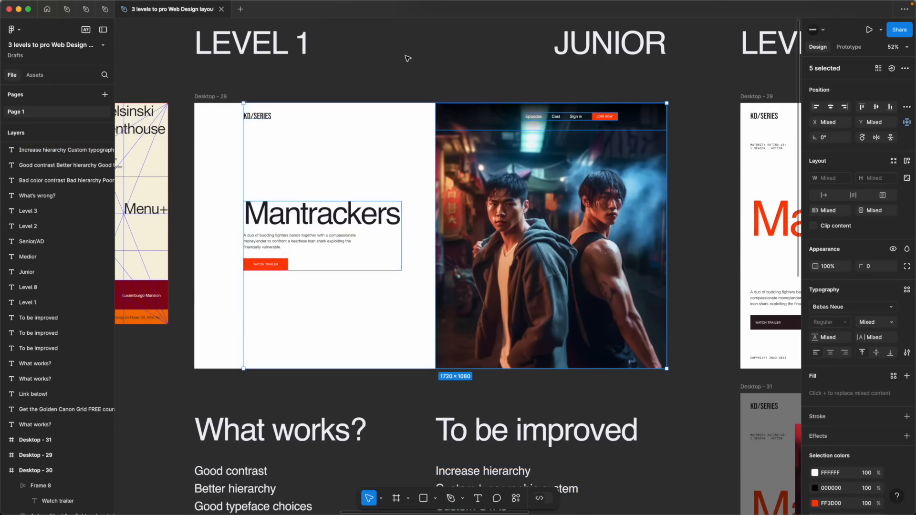
left_click(408, 58)
left_click(554, 252)
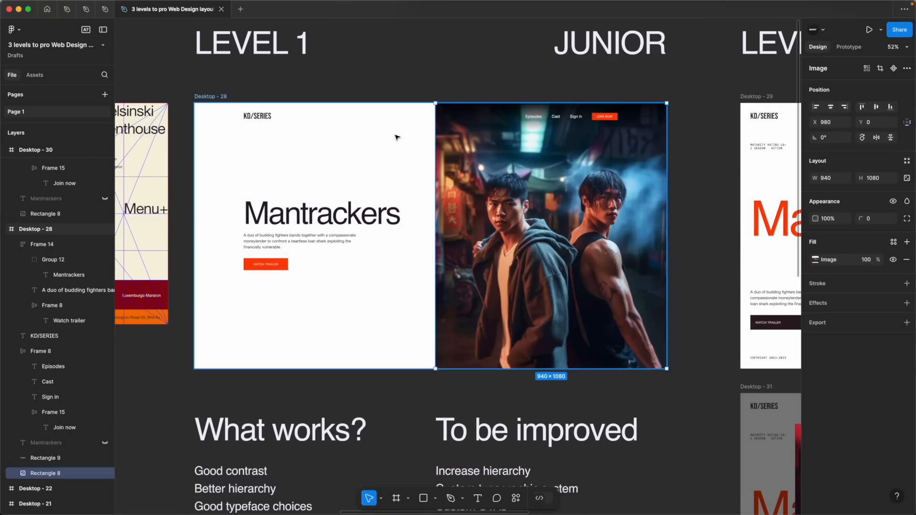
Compare the Level 2 medior design and its trailer overlay with the Level 1 "To be improved" points
scroll(507, 231, "down", 2)
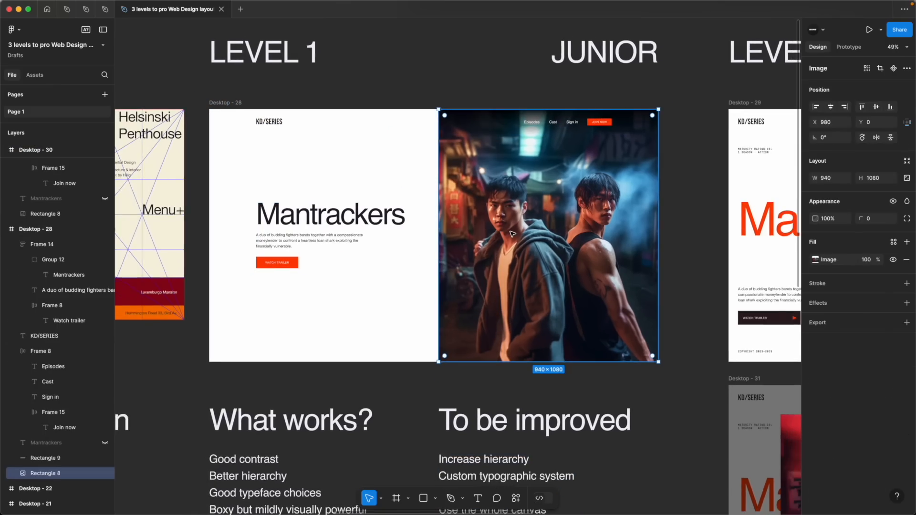
scroll(512, 234, "right", 10)
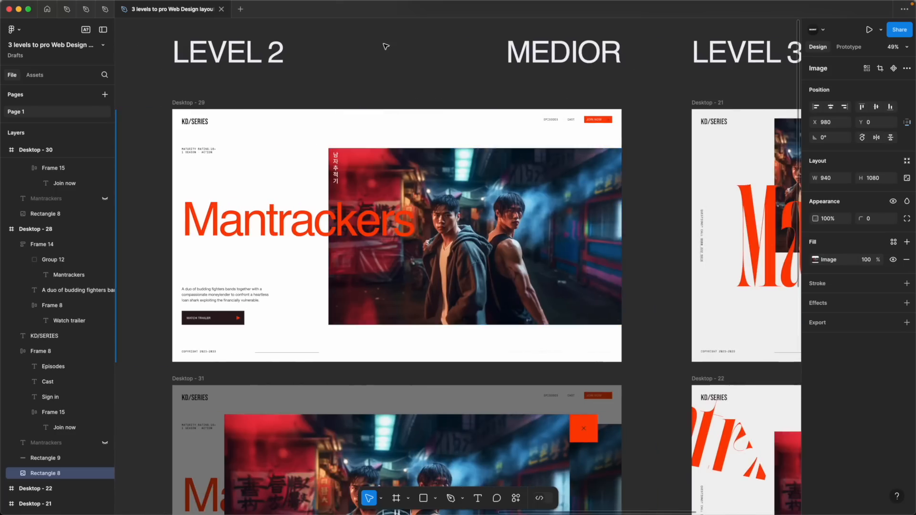
left_click(431, 99)
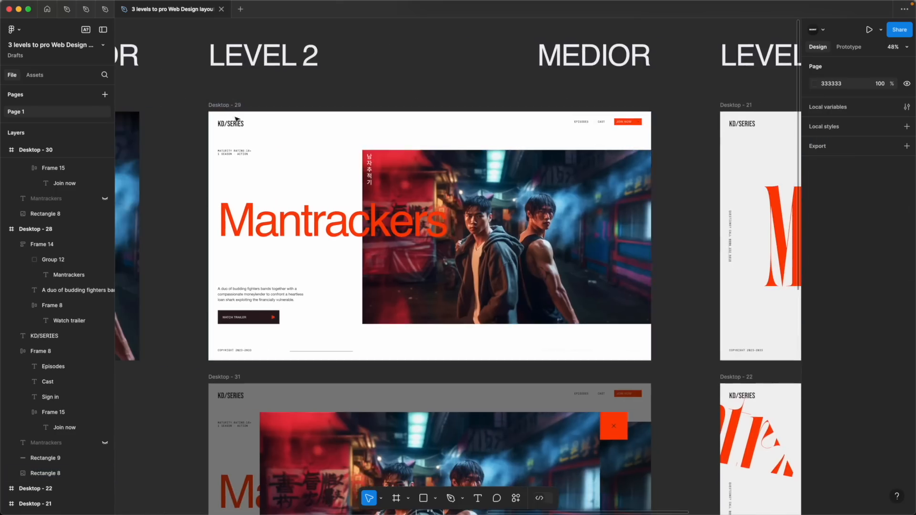
scroll(268, 162, "down", 2)
scroll(272, 157, "down", 5)
scroll(274, 157, "left", 5)
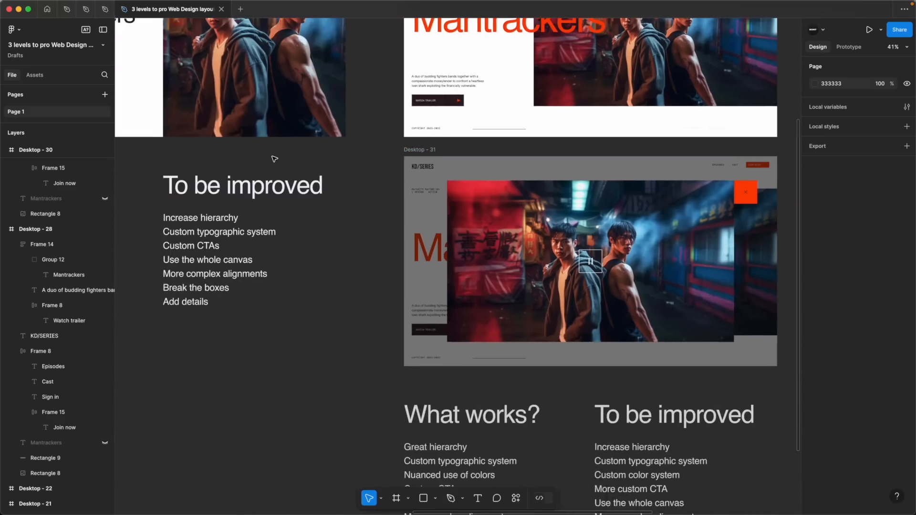
scroll(274, 158, "up", 3)
scroll(275, 159, "right", 1)
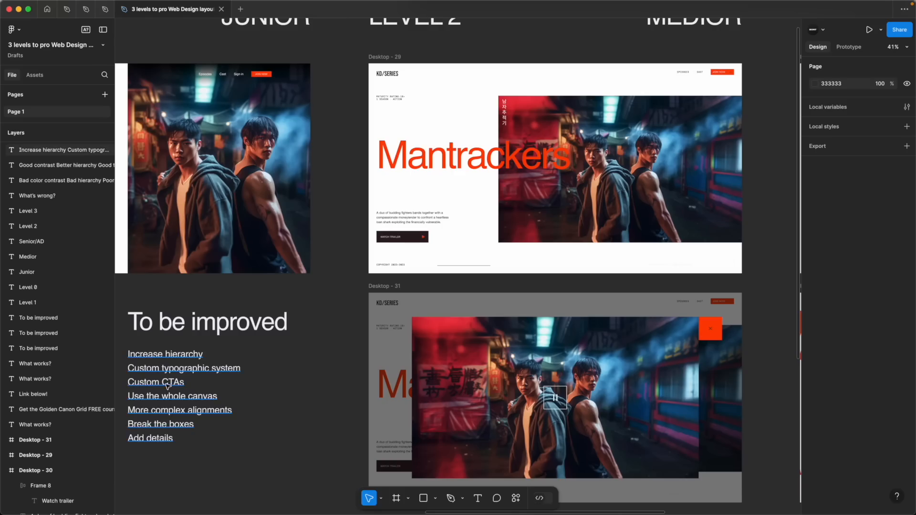
Inspect the Level 2 Watch trailer button and its play icon, and compare the overall Level 2 layout with Level 1
left_click(426, 239, "super")
scroll(426, 239, "up", 10)
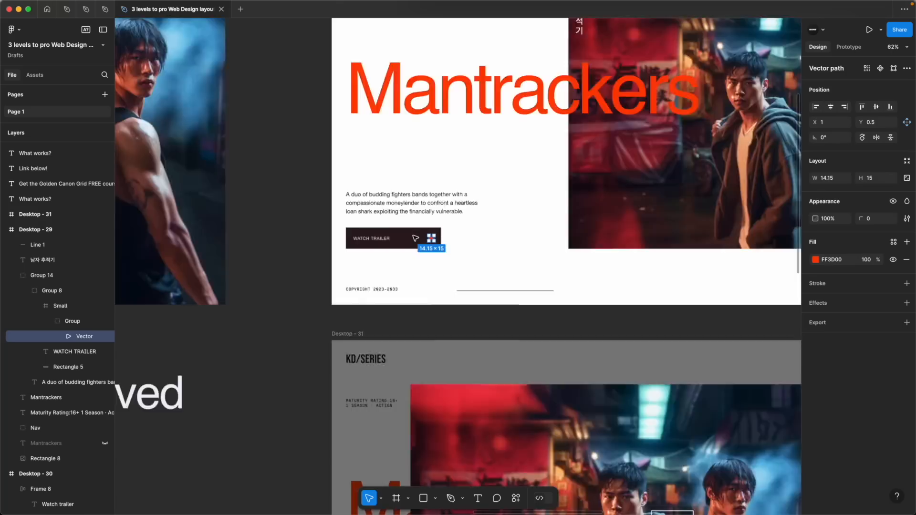
left_click(399, 322)
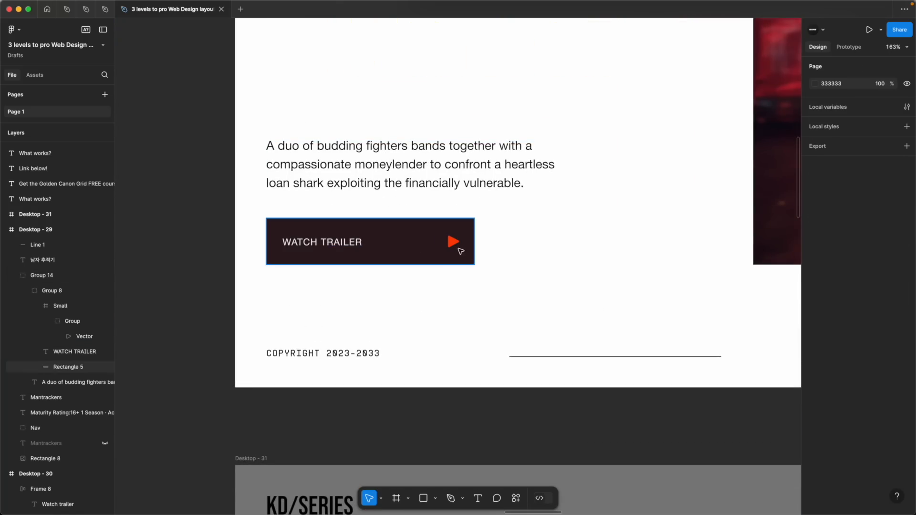
scroll(491, 284, "down", 10)
scroll(774, 116, "right", 5)
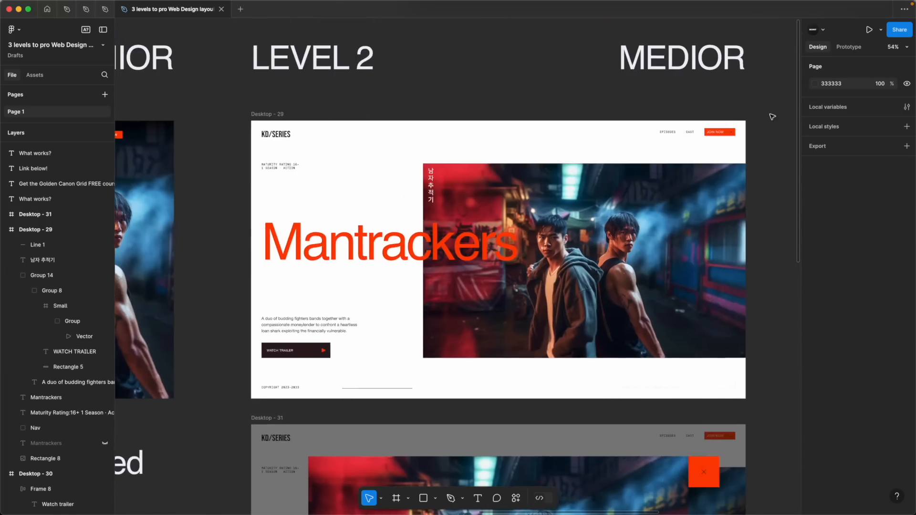
scroll(773, 117, "up", 5)
scroll(576, 247, "down", 3)
scroll(576, 248, "down", 5)
scroll(539, 268, "left", 4)
scroll(539, 268, "down", 2)
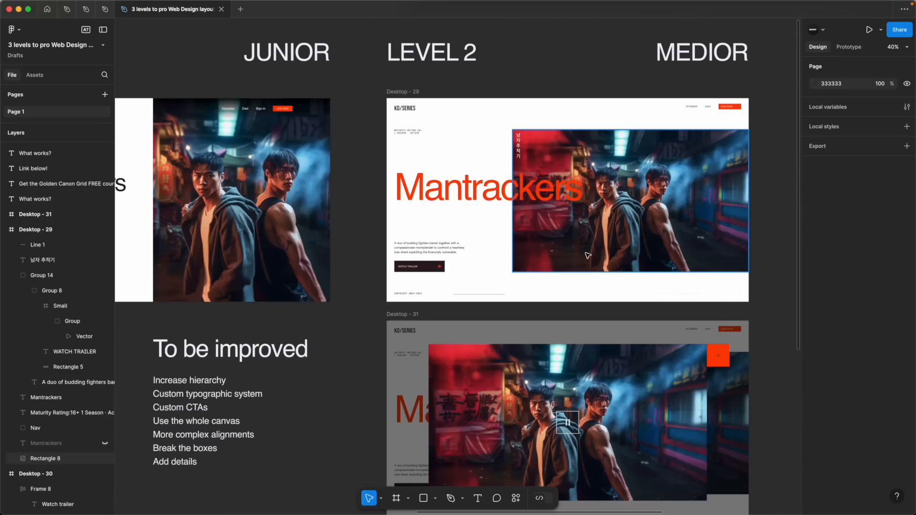
Show the Level 2 frame's 40 px inside stroke as a margin guide, check the navigation against it, and hide the stroke
scroll(624, 199, "up", 3)
scroll(623, 200, "left", 4)
left_click(216, 55)
left_click(894, 333)
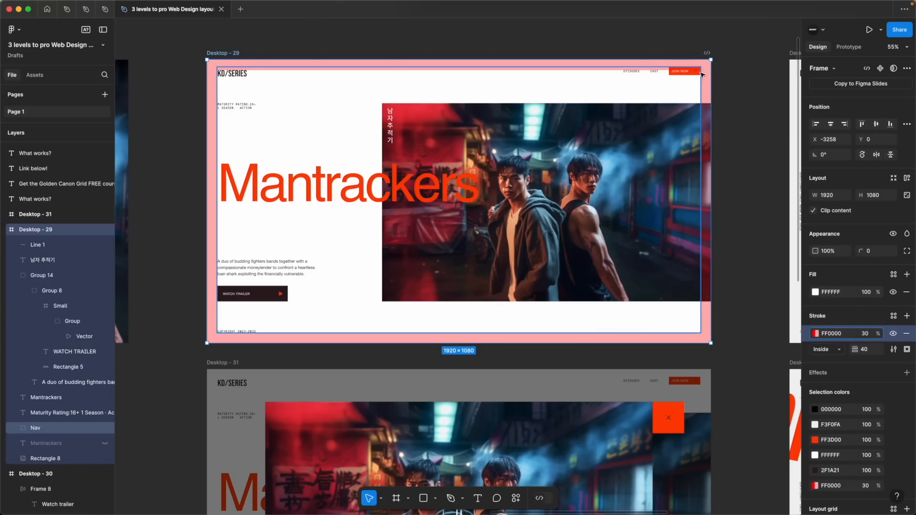
scroll(703, 75, "up", 10)
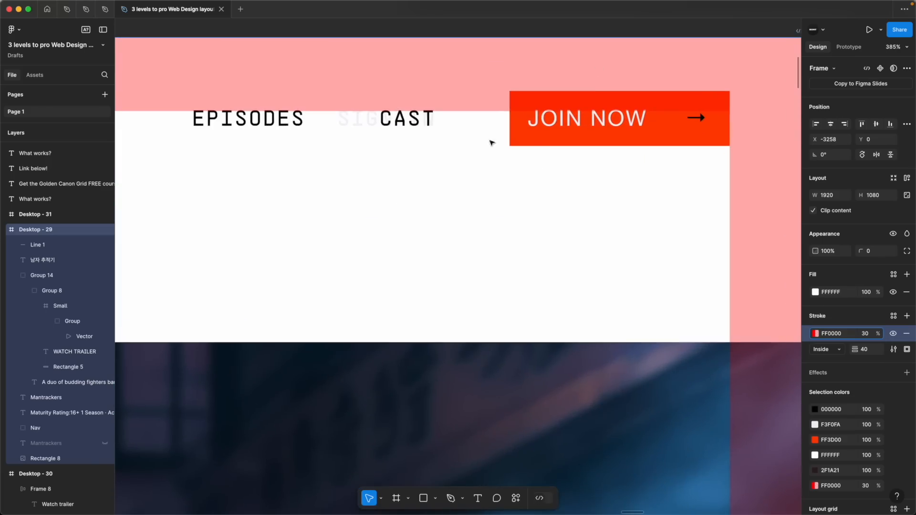
scroll(488, 78, "up", 1)
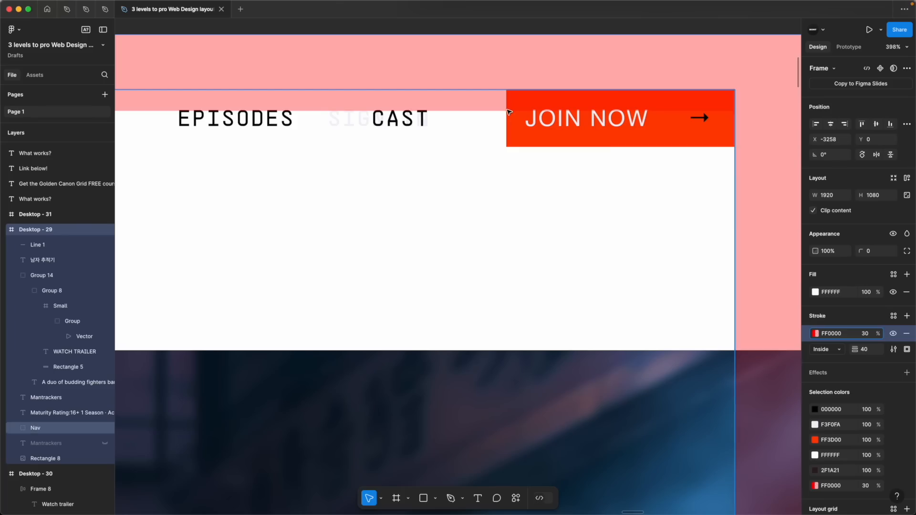
left_click(892, 333)
scroll(532, 307, "down", 10)
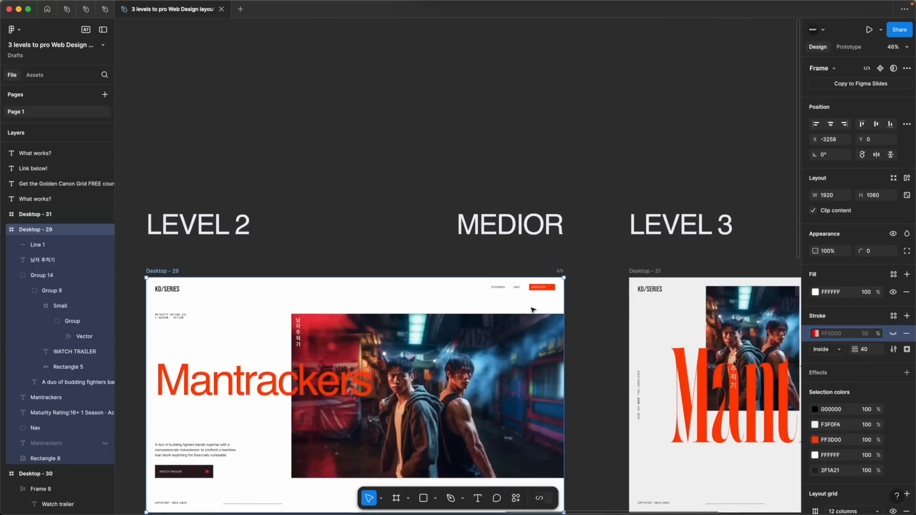
scroll(534, 310, "up", 3)
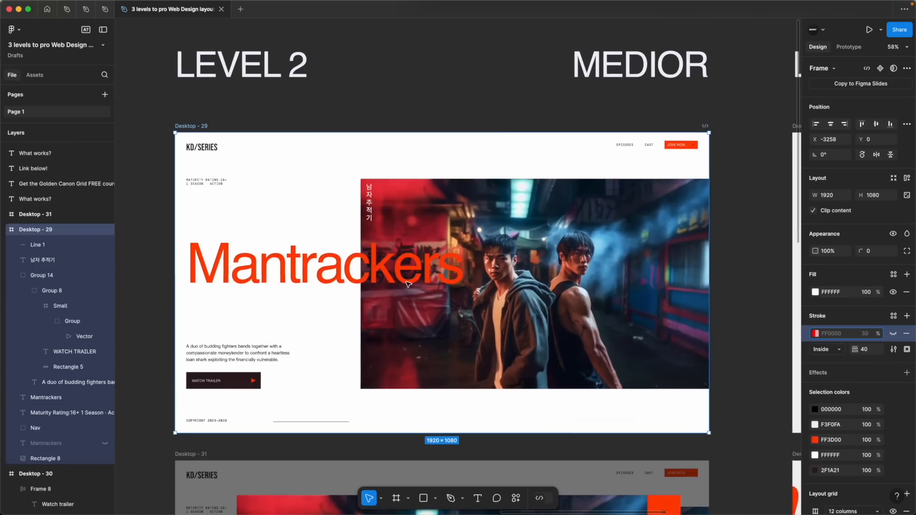
Examine how the large Mantrackers title overlaps the hero image in Level 2, selecting the title and the image together
scroll(408, 284, "left", 2)
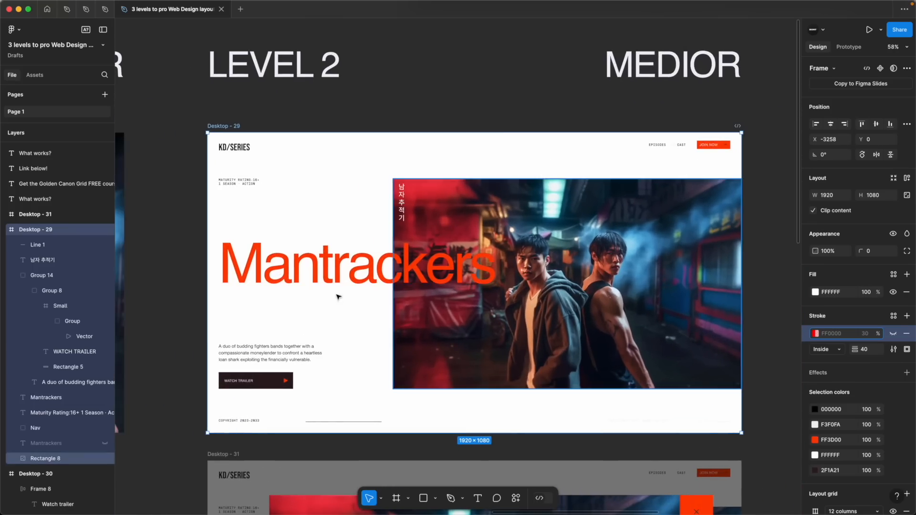
left_click(337, 280)
scroll(396, 339, "down", 5)
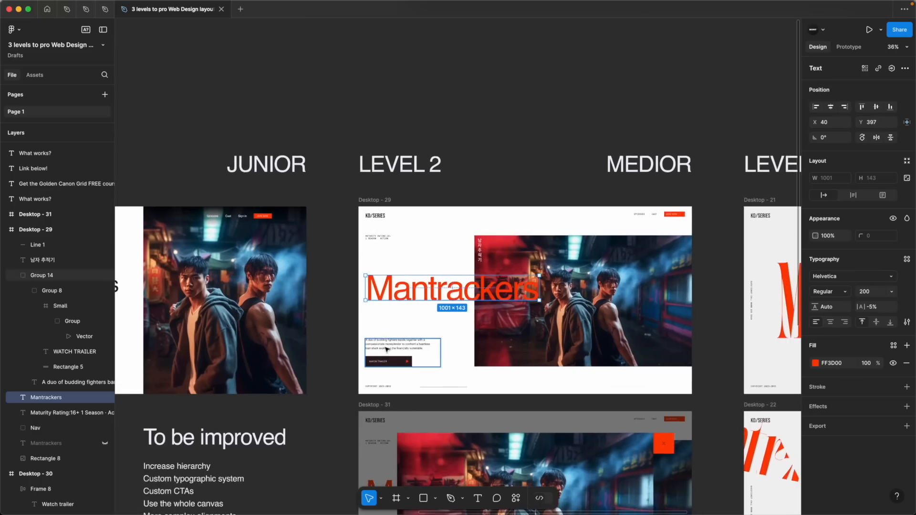
scroll(386, 350, "down", 3)
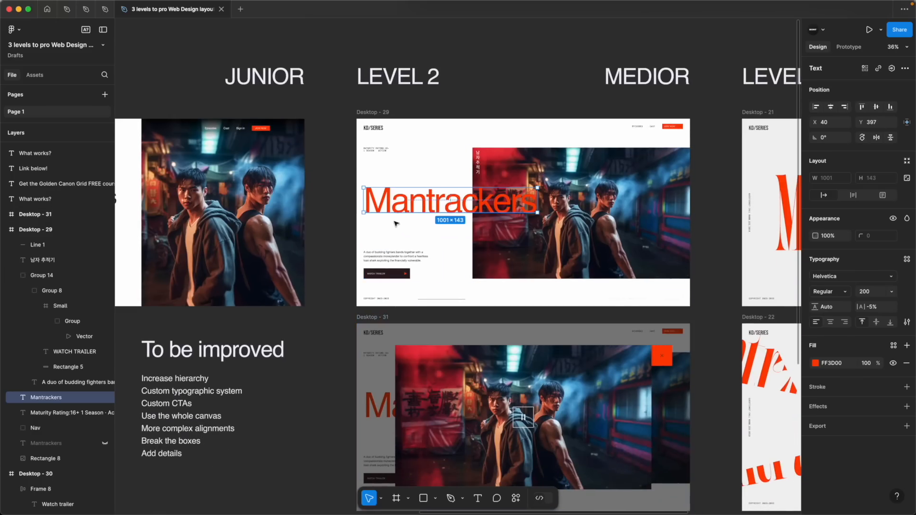
left_click(343, 184)
left_click(427, 209)
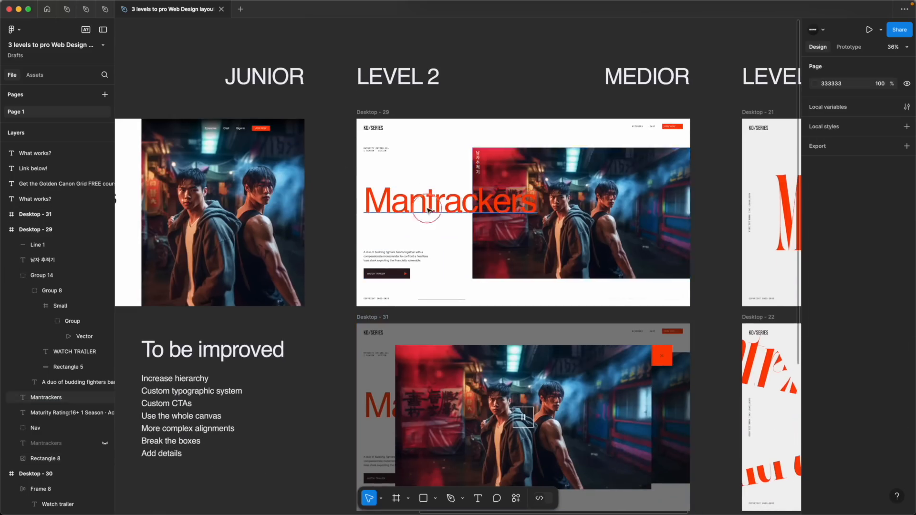
left_click(339, 188)
left_click_drag(338, 188, 540, 203)
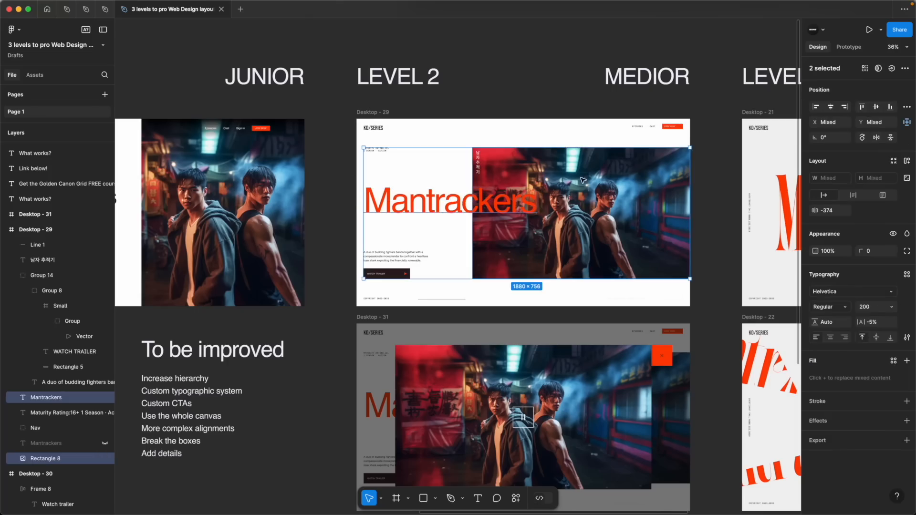
left_click(583, 176)
left_click(477, 89)
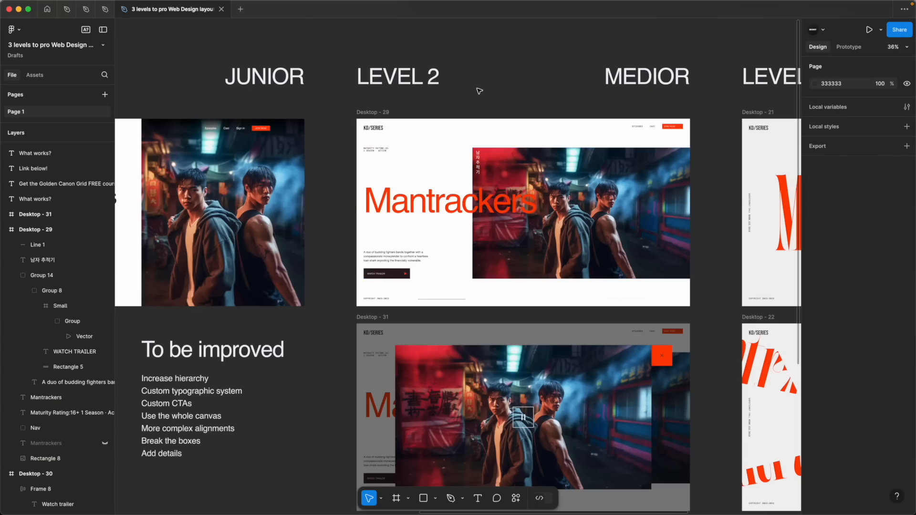
Compare the placement of the Level 2 description and Watch trailer group with the margins around the Level 1 text block
left_click(343, 247)
scroll(444, 238, "up", 5)
left_click(358, 281)
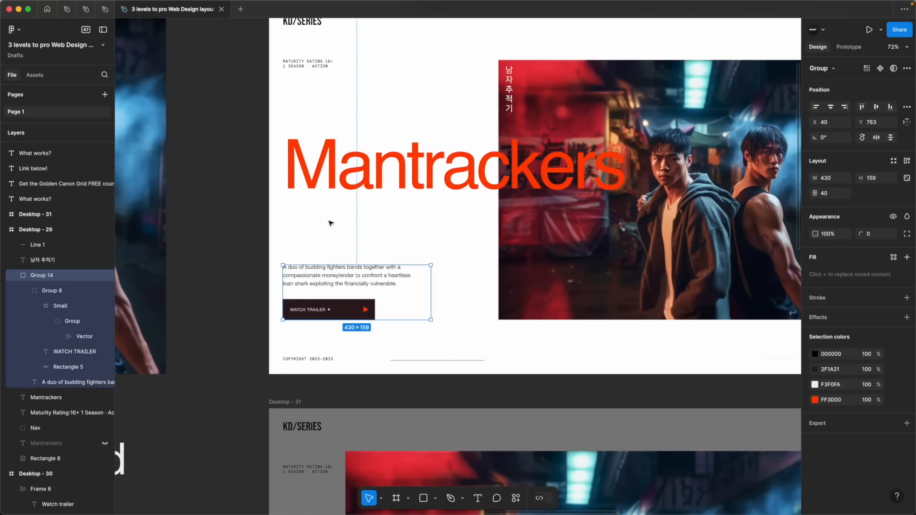
left_click(260, 233)
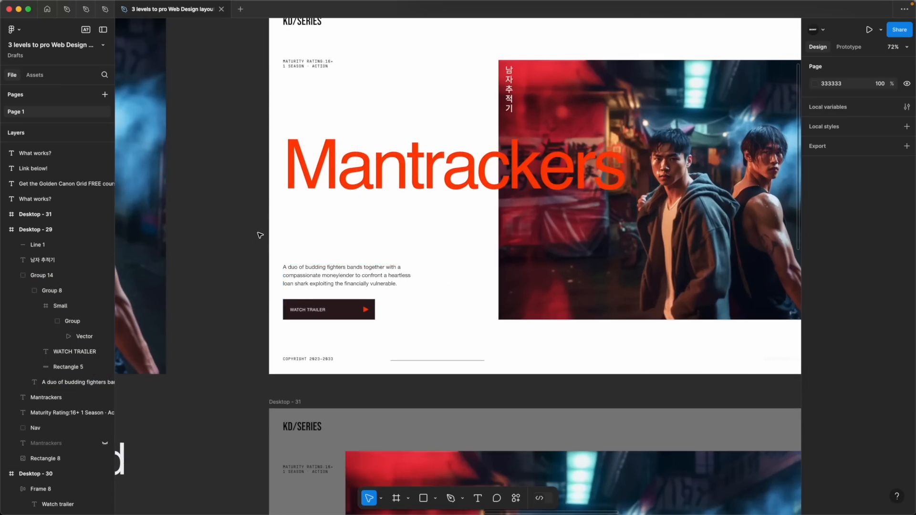
scroll(260, 232, "down", 3)
scroll(260, 233, "left", 10)
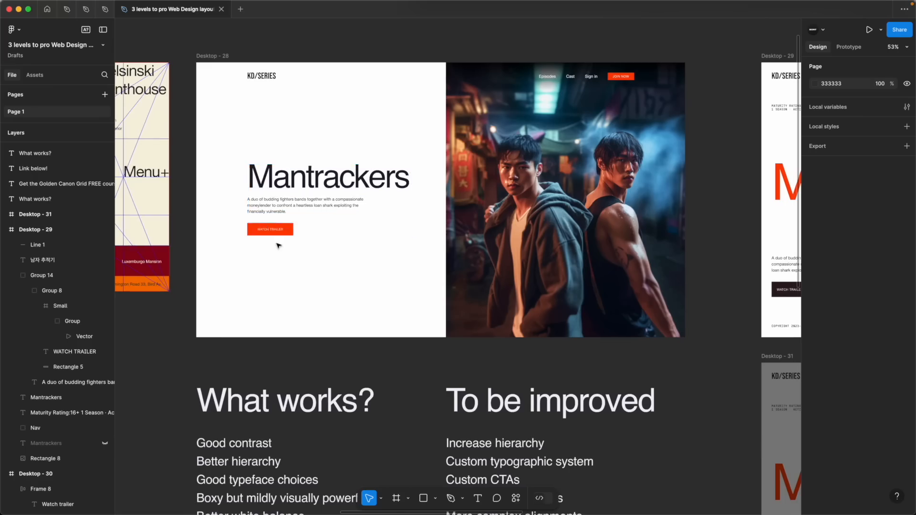
left_click(268, 241)
key("alt")
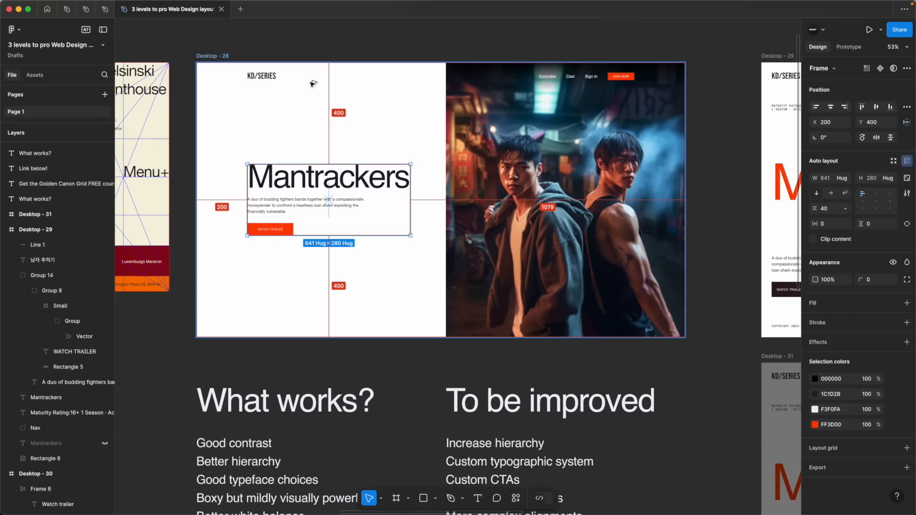
Check the Level 2 title, then the bottom alignment of the description and Watch trailer group with the hero image
scroll(313, 84, "right", 10)
left_click(294, 184)
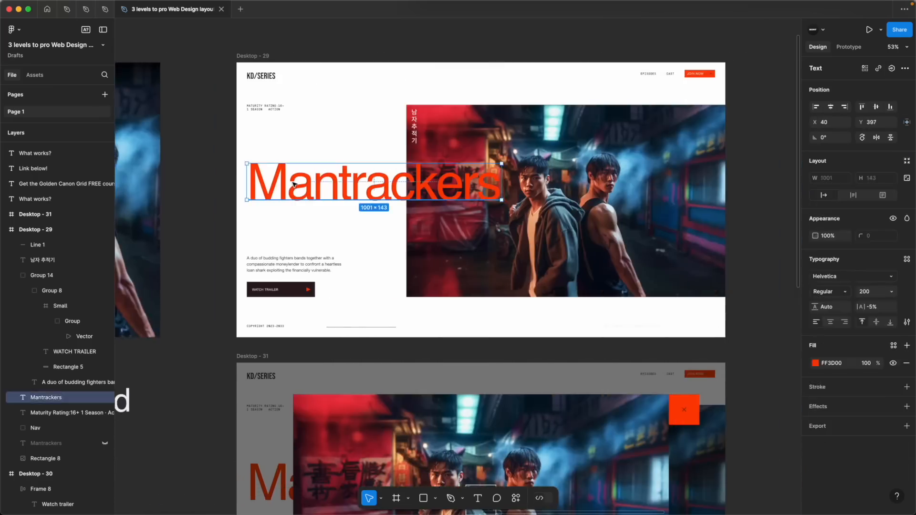
left_click(256, 255)
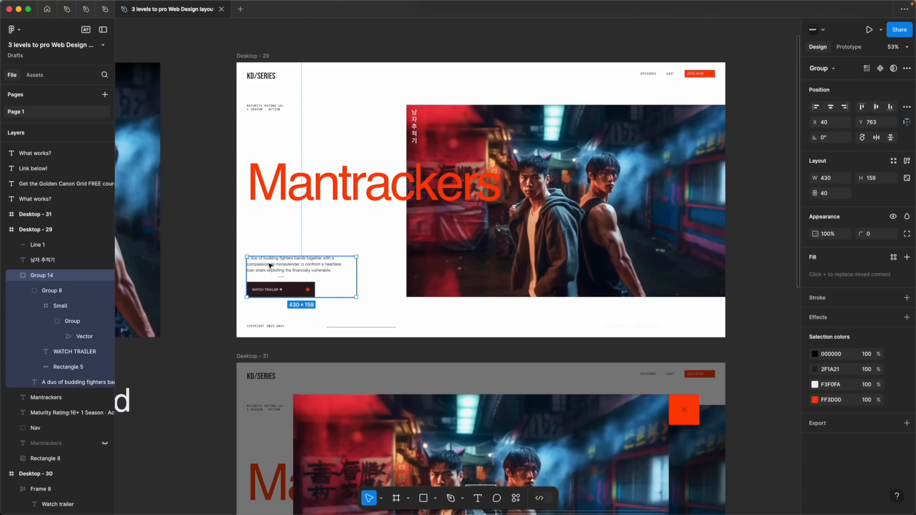
left_click(430, 268, "shift")
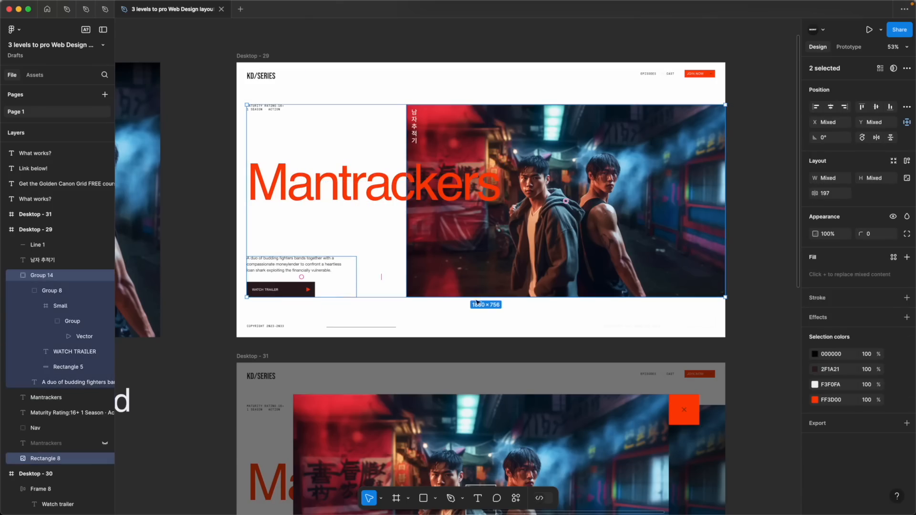
left_click(277, 260)
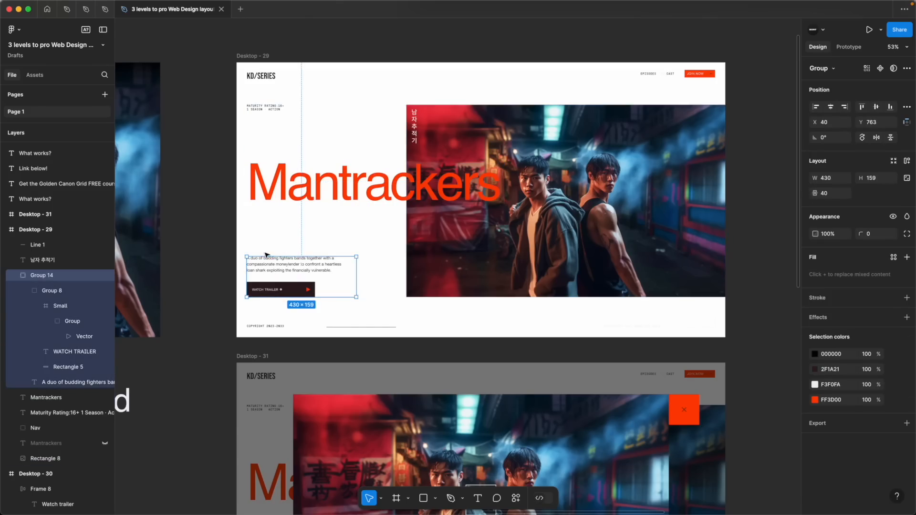
left_click(467, 282, "shift")
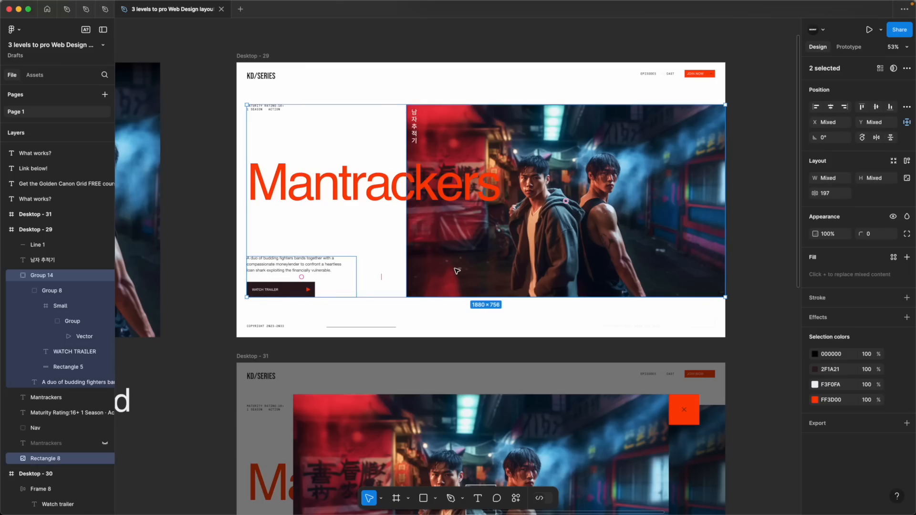
key("Escape")
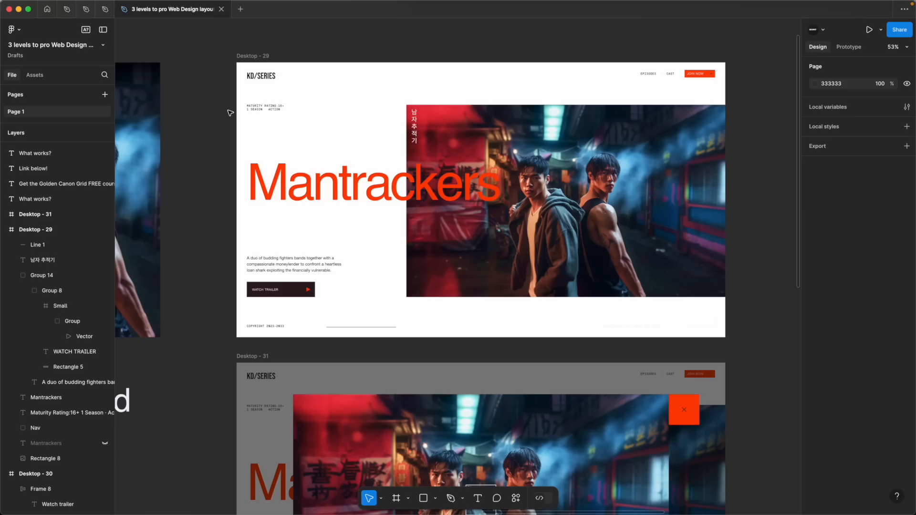
Check the maturity rating text's alignment with the hero image's top edge and the shared left edge of the Level 2 text elements
left_click(267, 108)
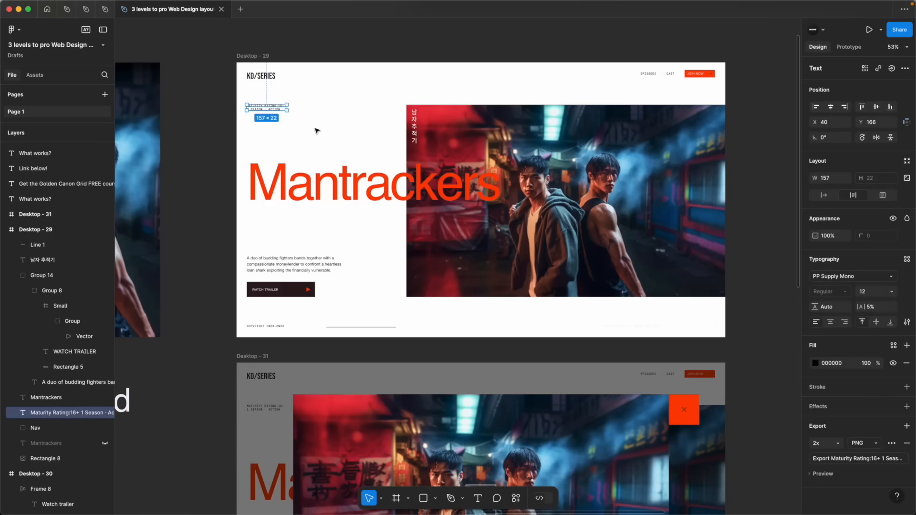
scroll(228, 89, "up", 5)
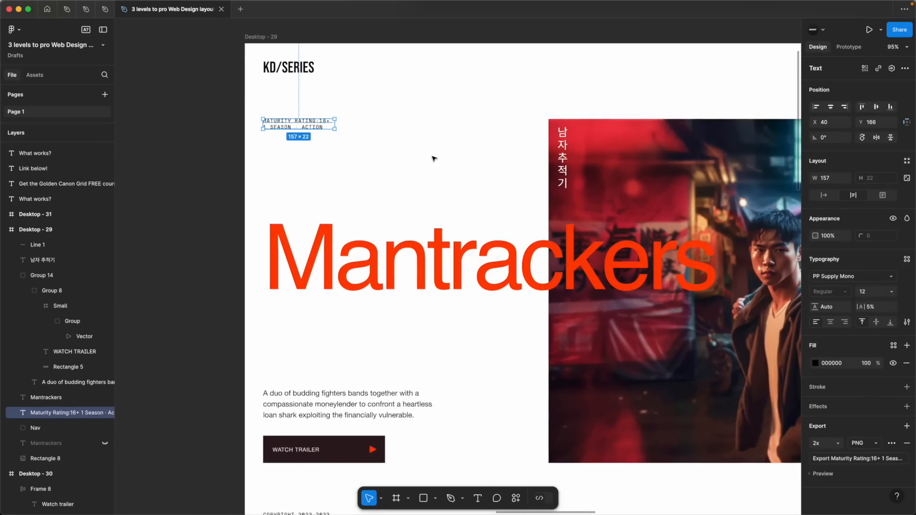
scroll(661, 149, "down", 5)
scroll(532, 150, "right", 5)
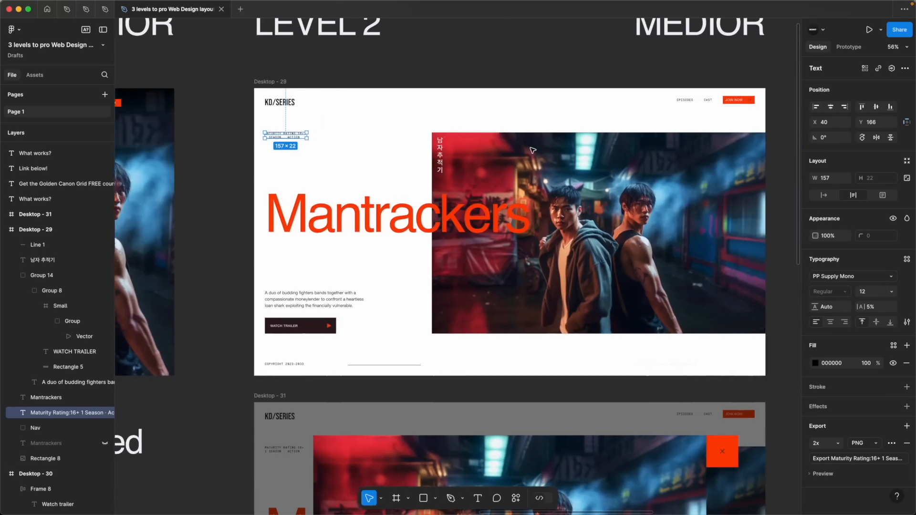
scroll(525, 150, "right", 2)
left_click(508, 159, "shift")
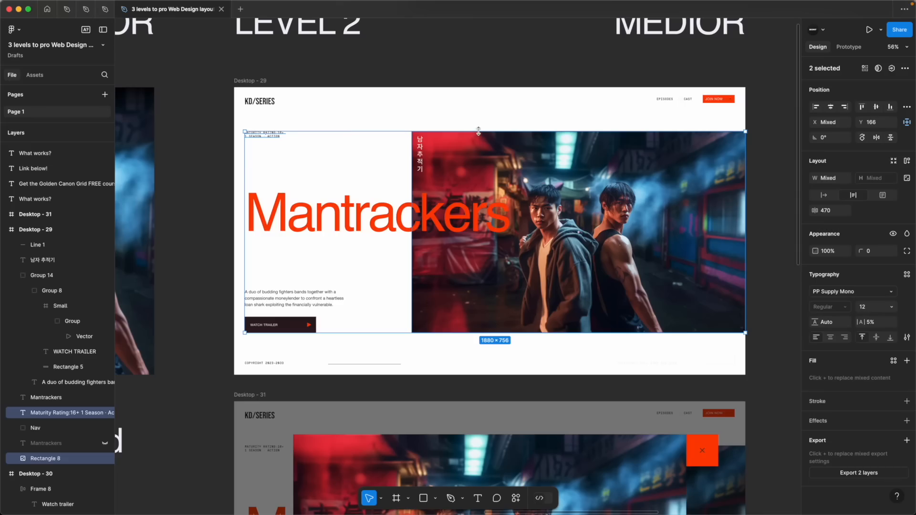
left_click_drag(236, 94, 297, 367)
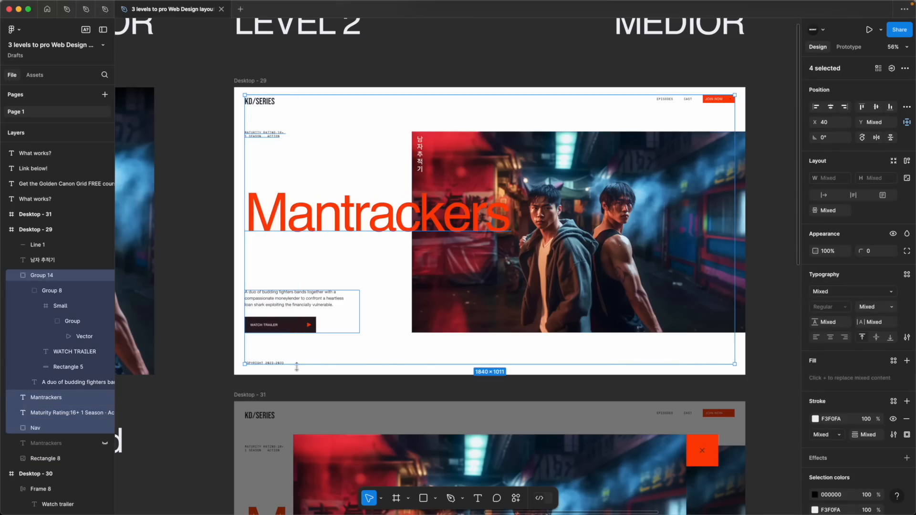
left_click(478, 387)
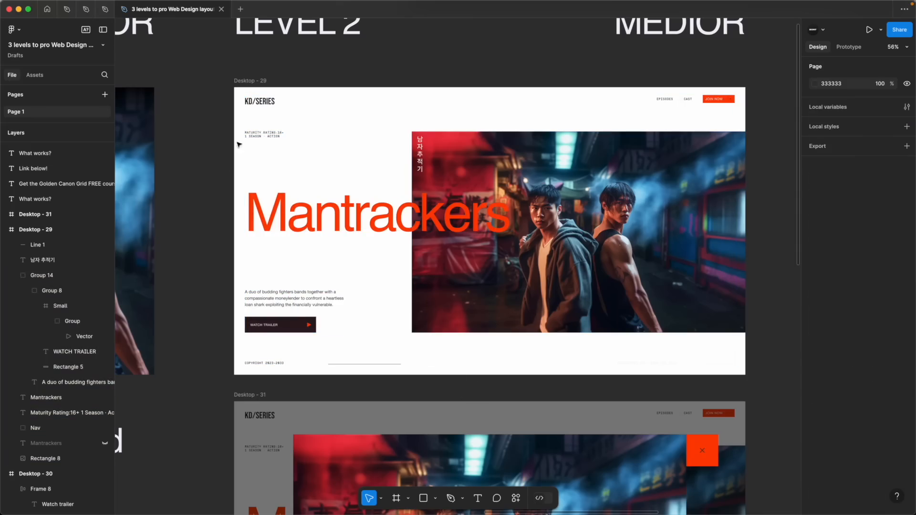
Show the Level 2 margin stroke, inspect the vertical Korean title's spacing from the hero image edges, and hide the stroke
left_click(249, 82)
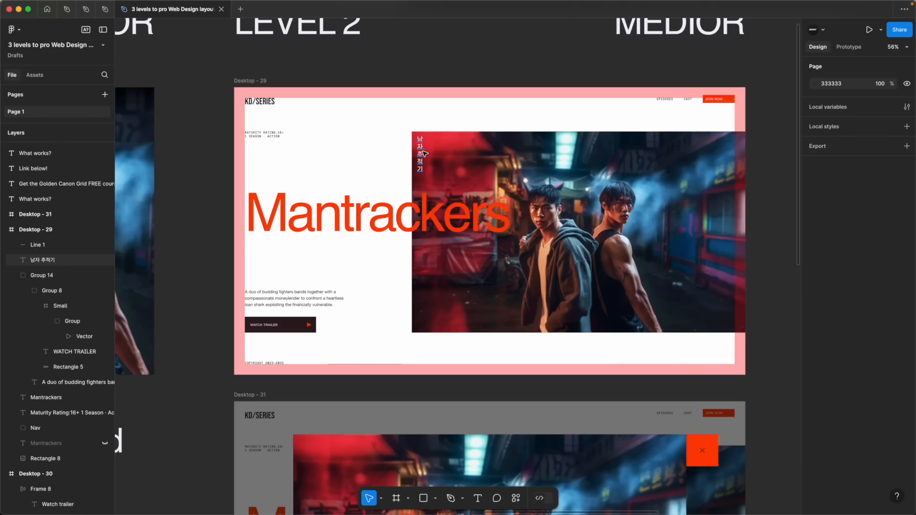
left_click(423, 151)
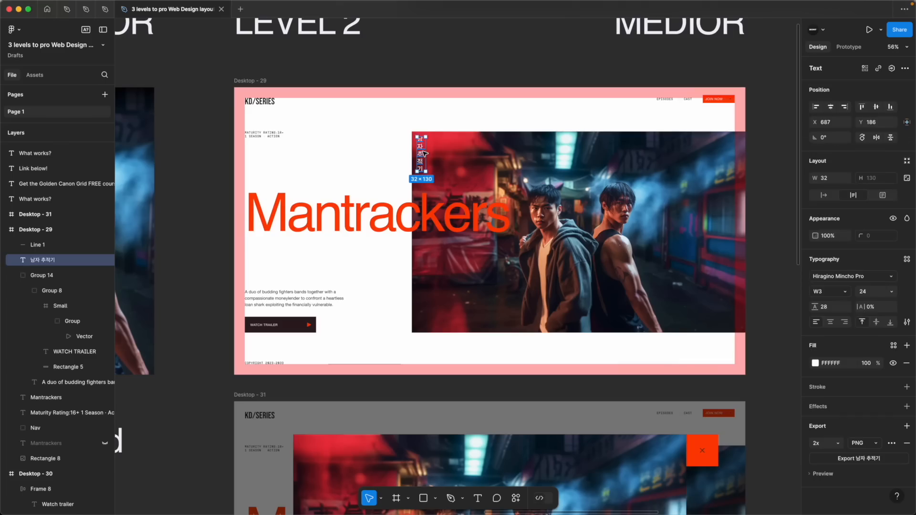
left_click(824, 196)
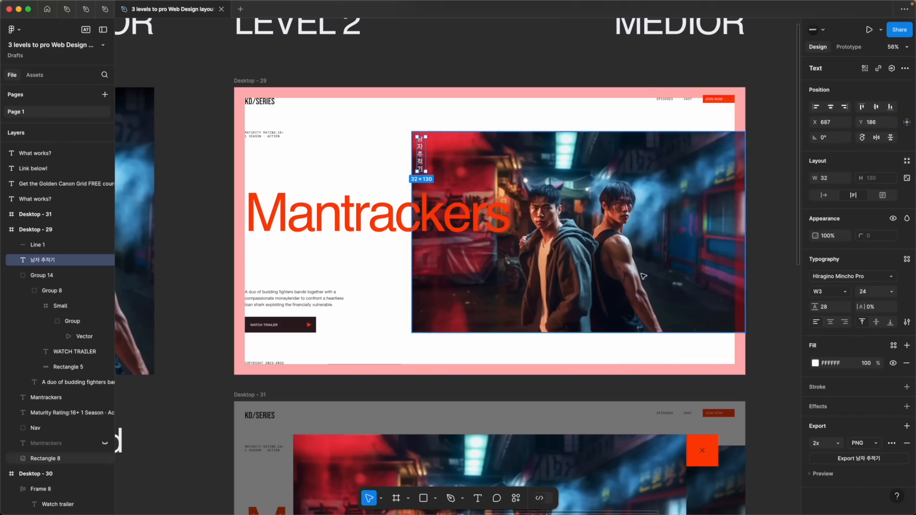
scroll(435, 142, "up", 5, "ctrl")
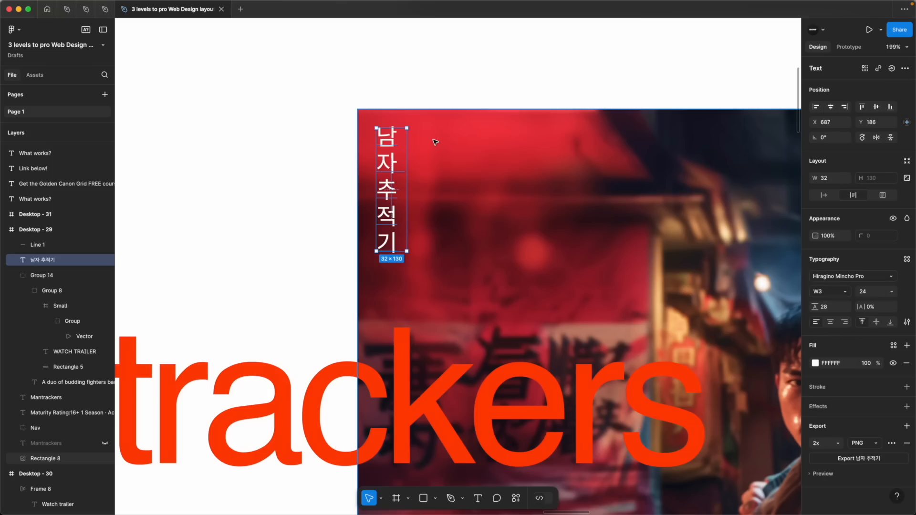
key("alt")
scroll(508, 222, "down", 5, "ctrl")
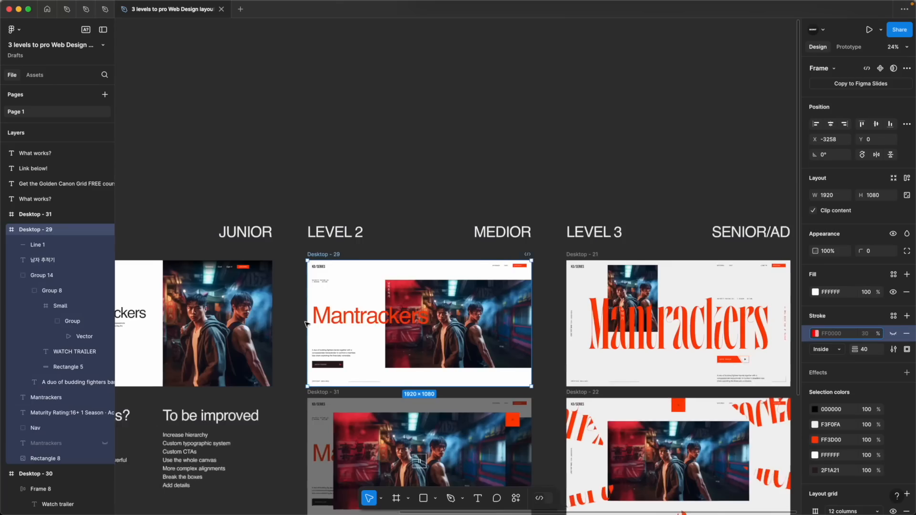
scroll(303, 352, "left", 1)
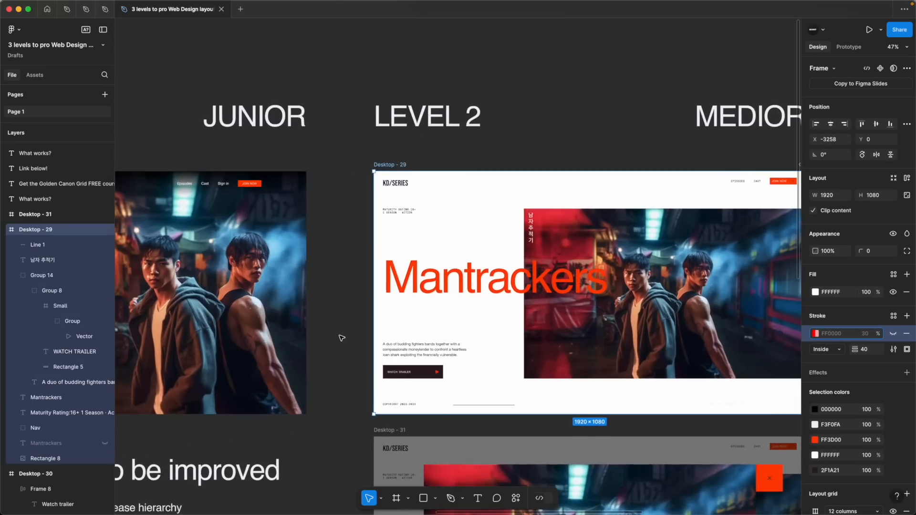
Review the Level 1 "To be improved" list against Level 2 and inspect the short decorative line in the Level 2 footer
scroll(342, 337, "down", 8)
scroll(315, 363, "left", 2)
scroll(324, 307, "up", 4)
scroll(325, 307, "right", 2)
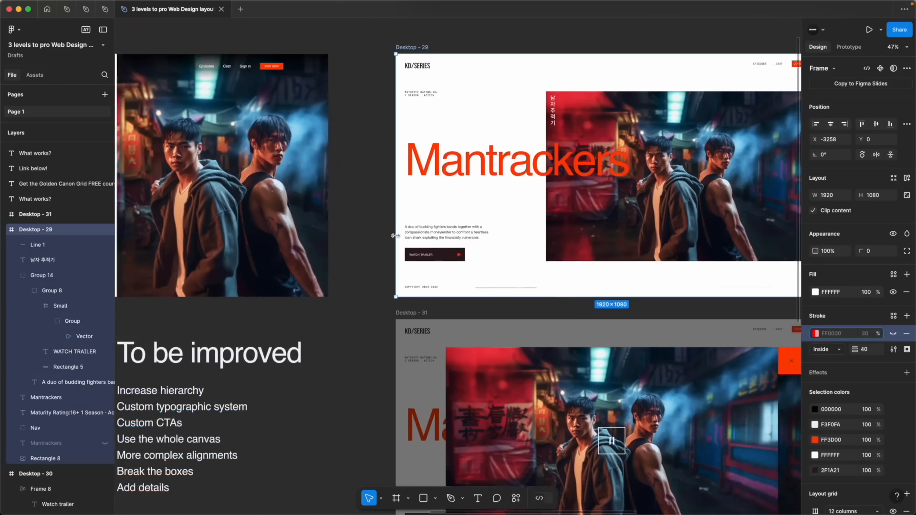
left_click(502, 303)
scroll(526, 316, "up", 2)
scroll(526, 316, "right", 2)
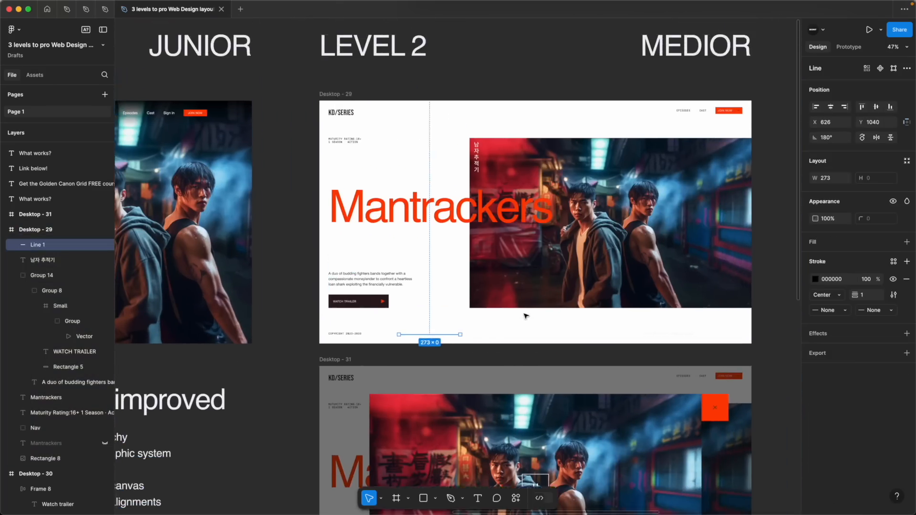
Darken the Level 2 footer's contact text and corner line, using 2F1A21 for the line, and select both decorative footer lines
scroll(526, 317, "up", 1)
left_click(738, 335, "super")
left_click(722, 359)
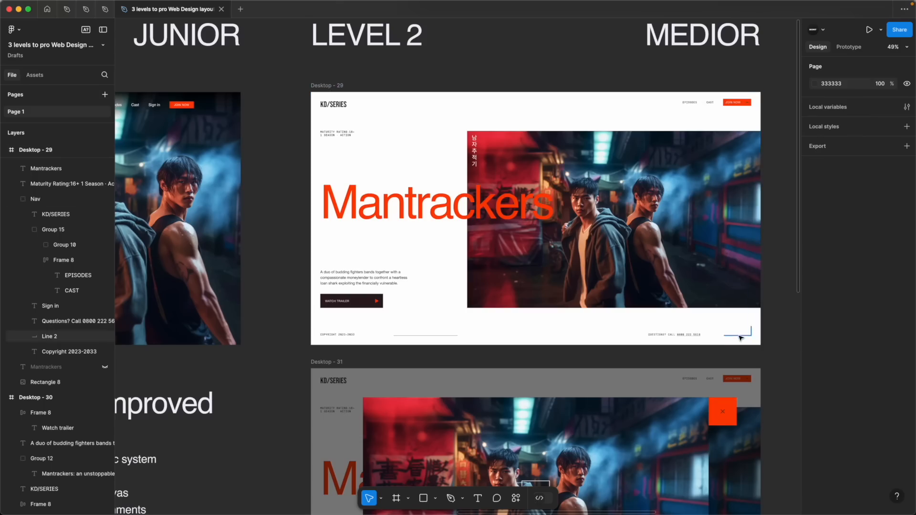
left_click(739, 334, "super")
left_click(445, 337, "shift")
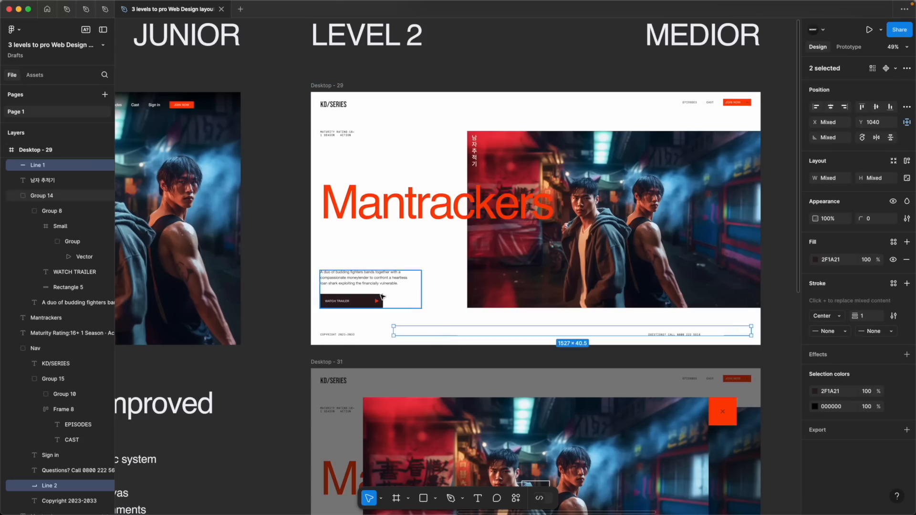
Toggle the Level 2 frame's 40 px margin stroke on to check the footer details against it, and hide it again
left_click(330, 89)
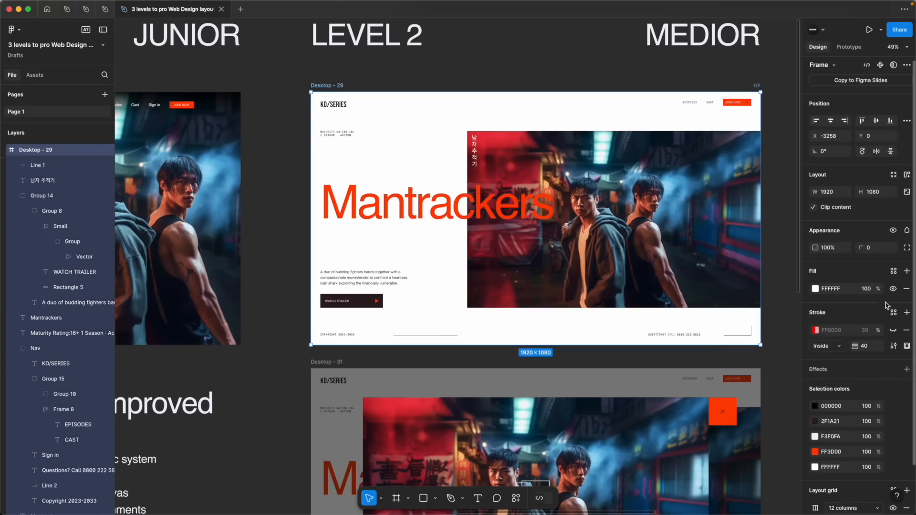
left_click(893, 331)
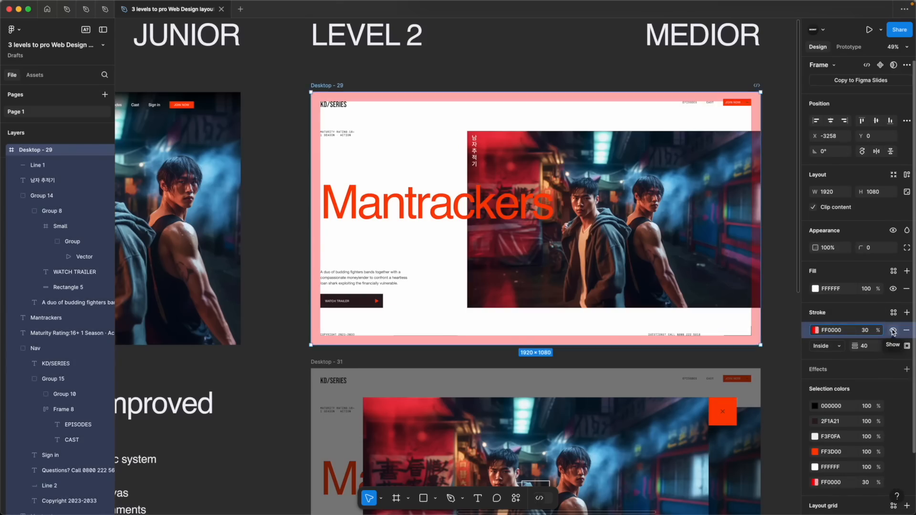
left_click(893, 331)
key("Escape")
Inspect the play icon in the Level 2 Watch trailer button and the vertical Korean title as small design details
left_click(377, 301)
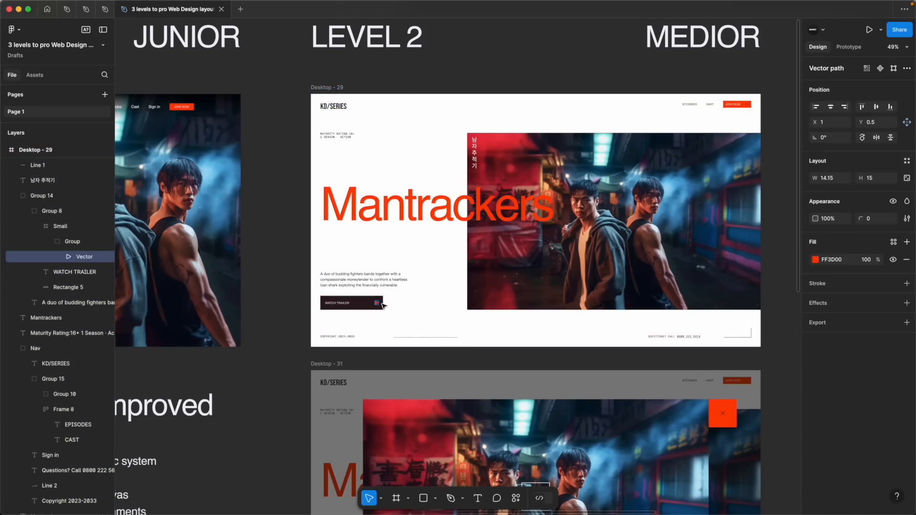
left_click(475, 151)
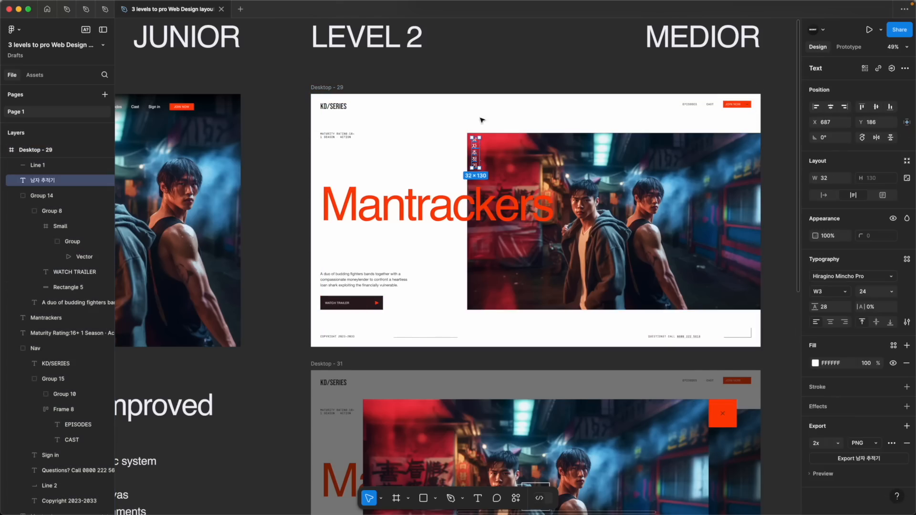
left_click(533, 76)
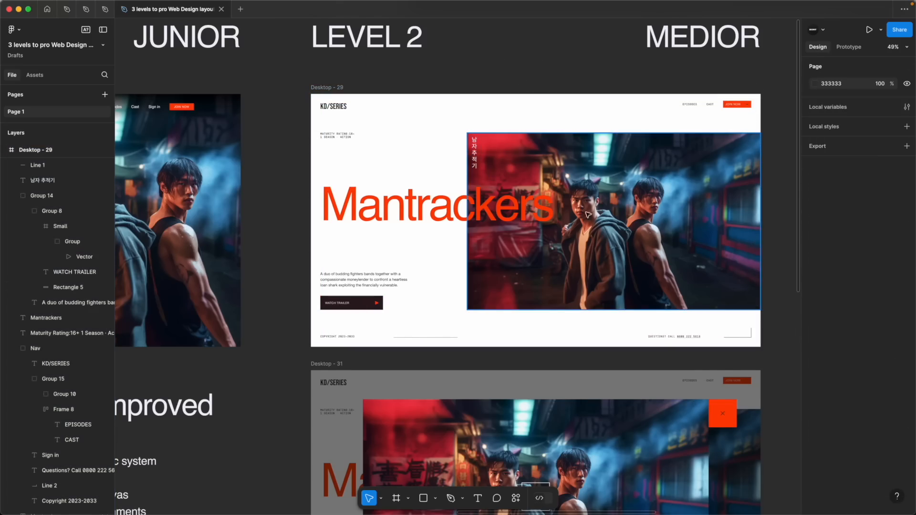
Inspect the Level 2 hero image and maturity-rating text, and compare the layout with the Level 1 page
left_click(606, 236)
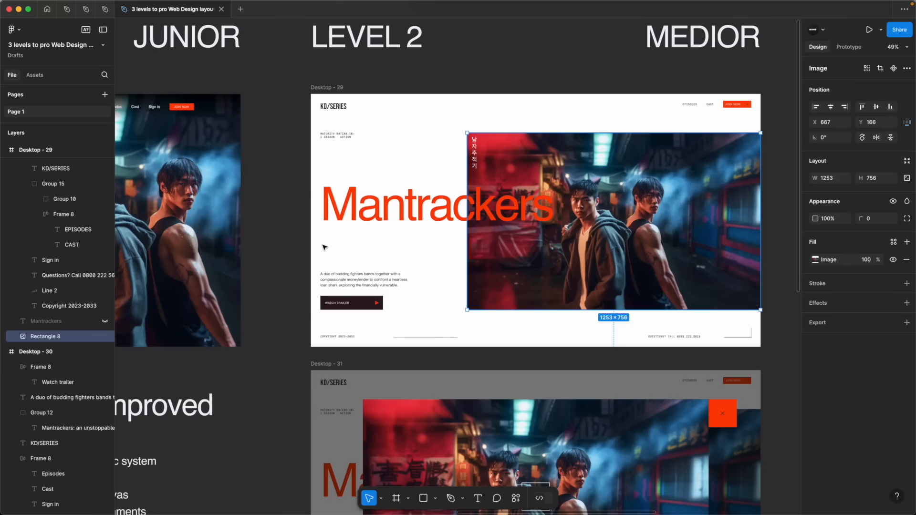
left_click(288, 275)
left_click(338, 135)
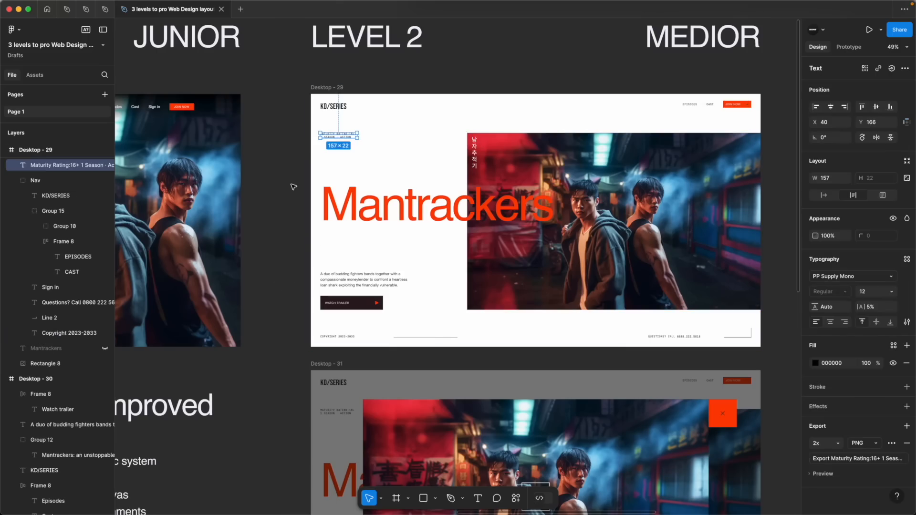
left_click(309, 242)
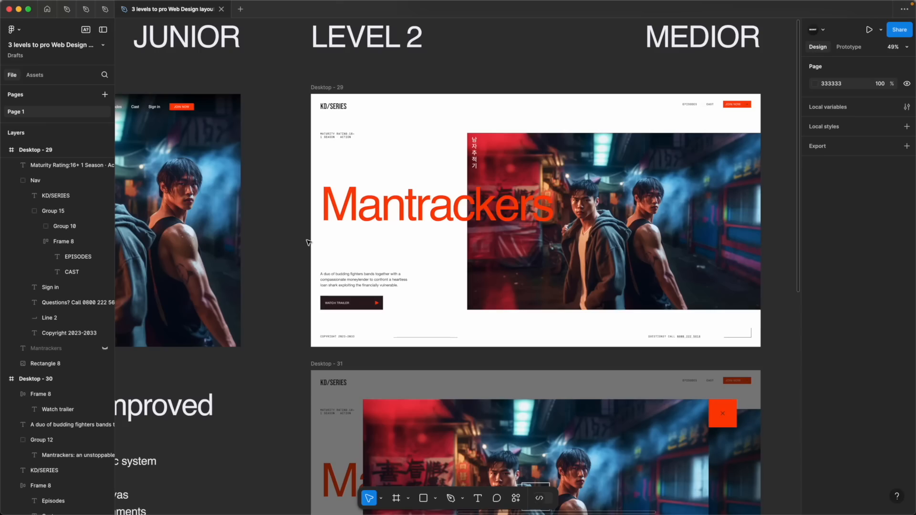
scroll(308, 243, "left", 10)
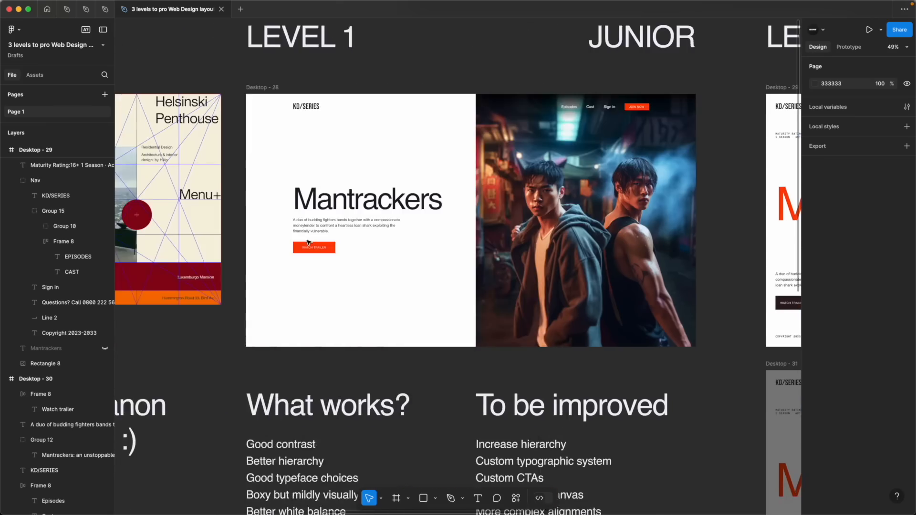
scroll(308, 243, "up", 2)
scroll(308, 243, "right", 10)
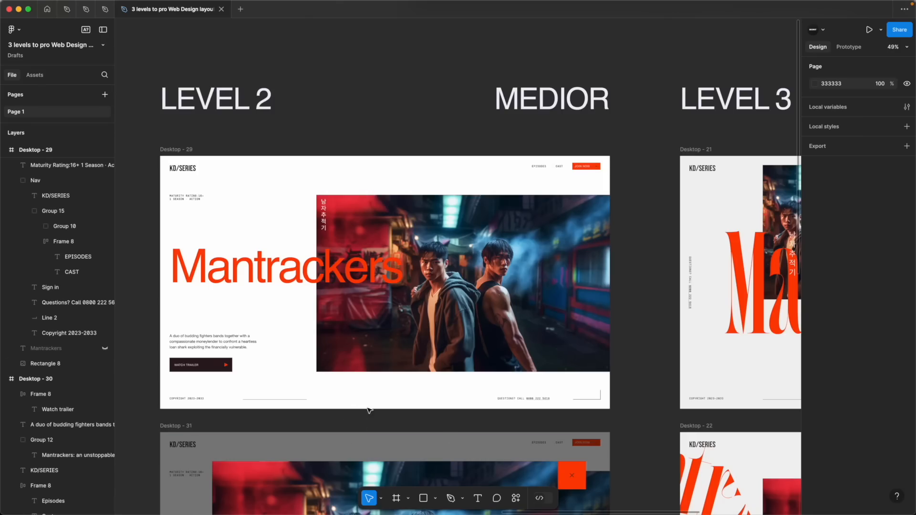
Examine the Level 2 Watch trailer button and the trailer overlay frame below it
scroll(487, 214, "down", 3)
scroll(488, 214, "right", 1)
scroll(488, 214, "down", 8)
scroll(487, 214, "left", 2)
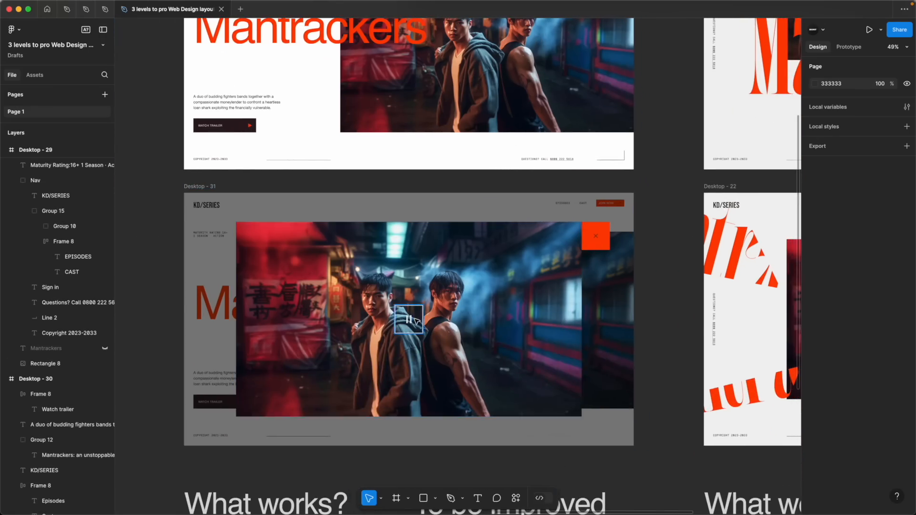
scroll(406, 331, "up", 8)
left_click(221, 307)
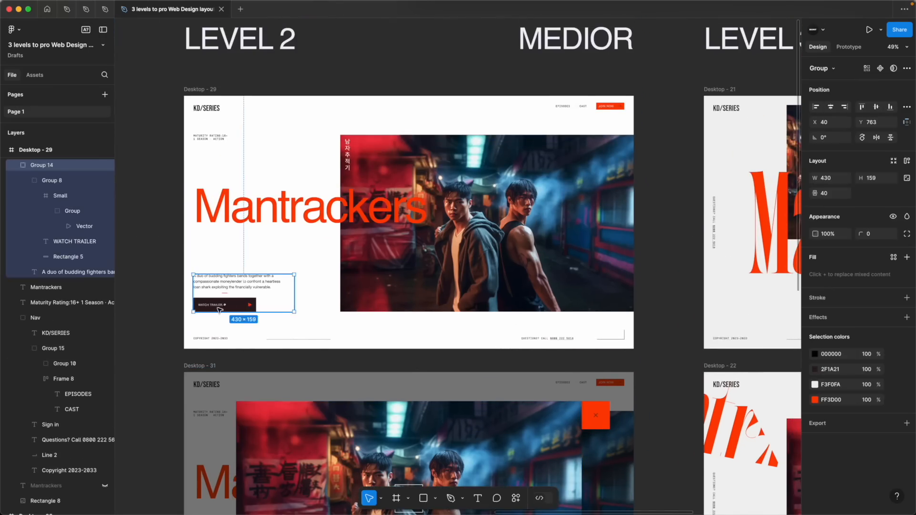
left_click(306, 328)
scroll(306, 328, "down", 8)
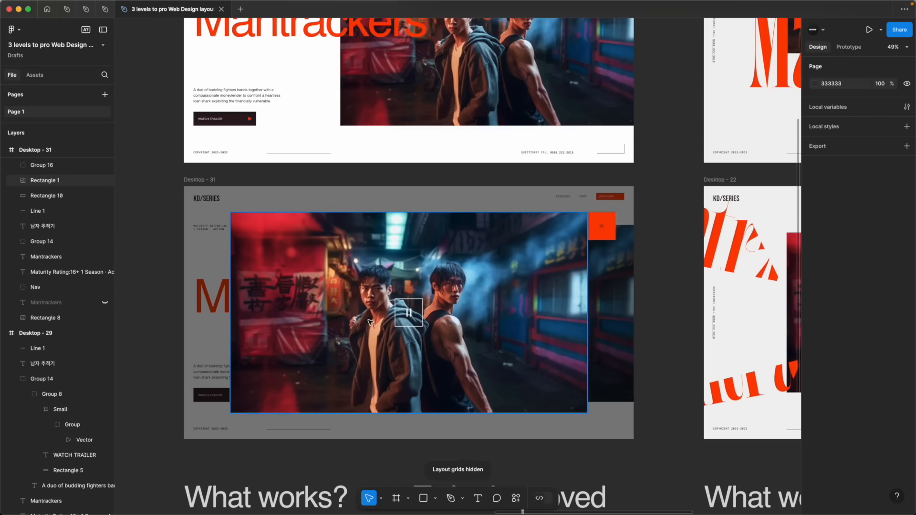
Show the layout grids to check the trailer overlay image against the columns, and hide them again
left_click(284, 338)
key("ctrl+g")
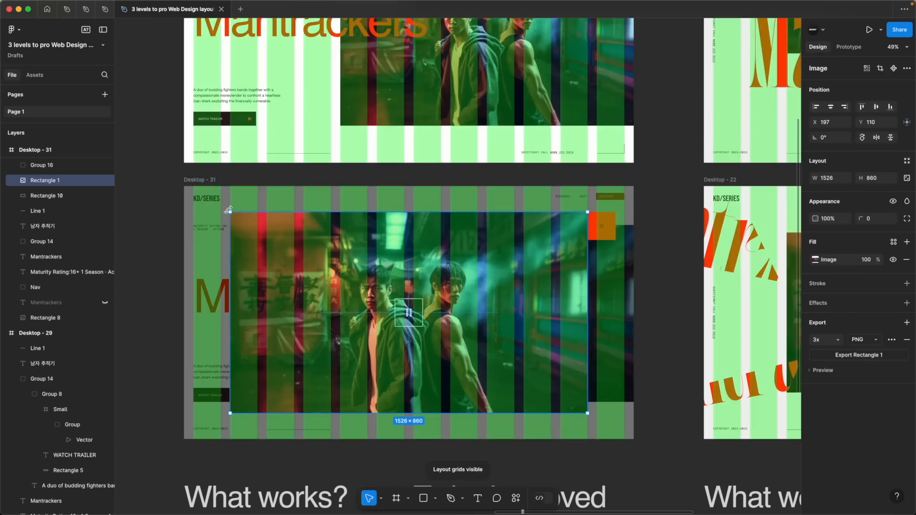
scroll(230, 212, "up", 6)
scroll(231, 212, "up", 4)
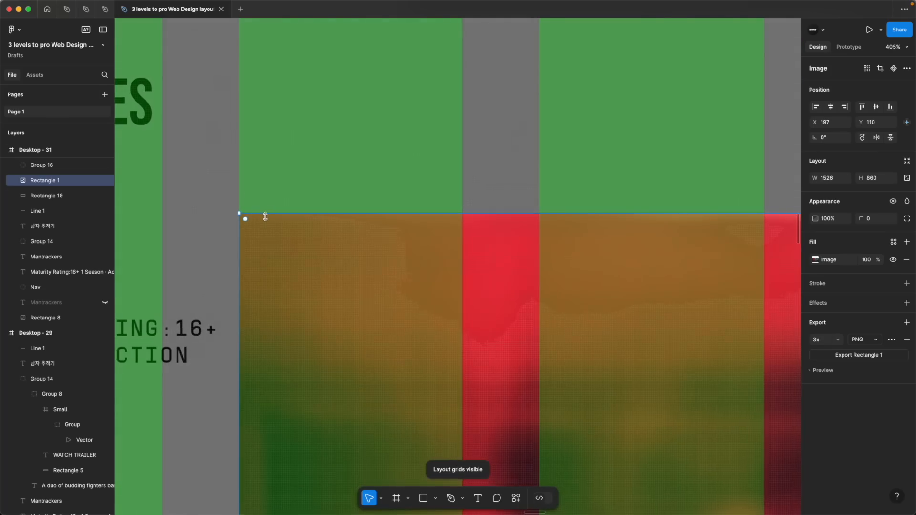
key("shift+2")
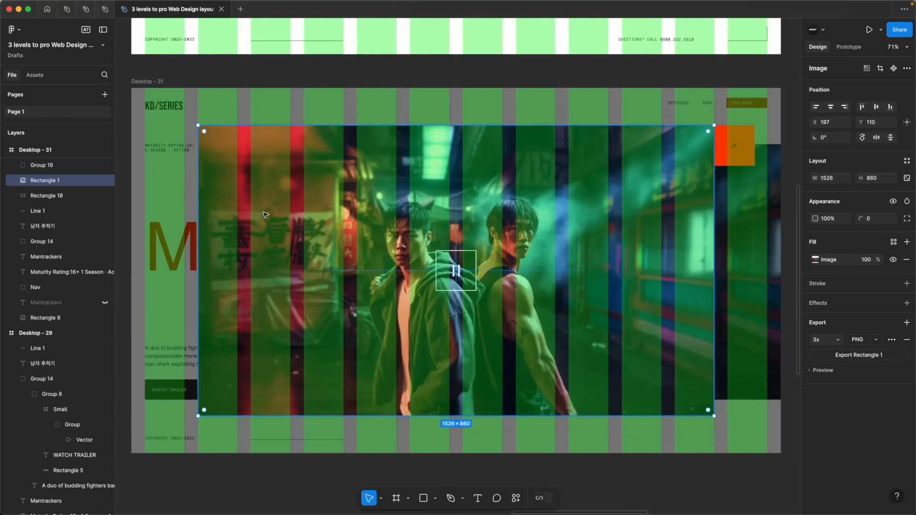
key("shift+g")
scroll(266, 215, "down", 3)
left_click(266, 157)
scroll(266, 158, "right", 2)
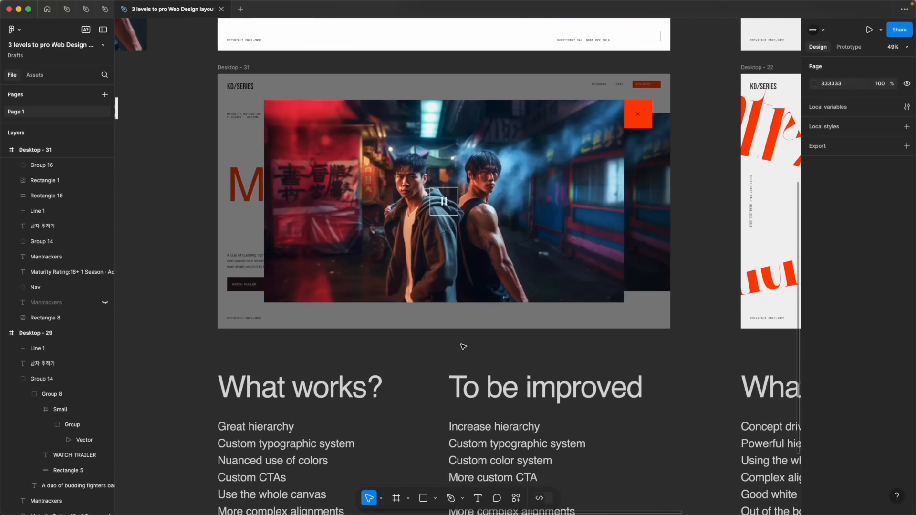
Review the Level 2 "To be improved" list, including the typographic system, color system and CTA points, against the design
scroll(437, 348, "down", 5)
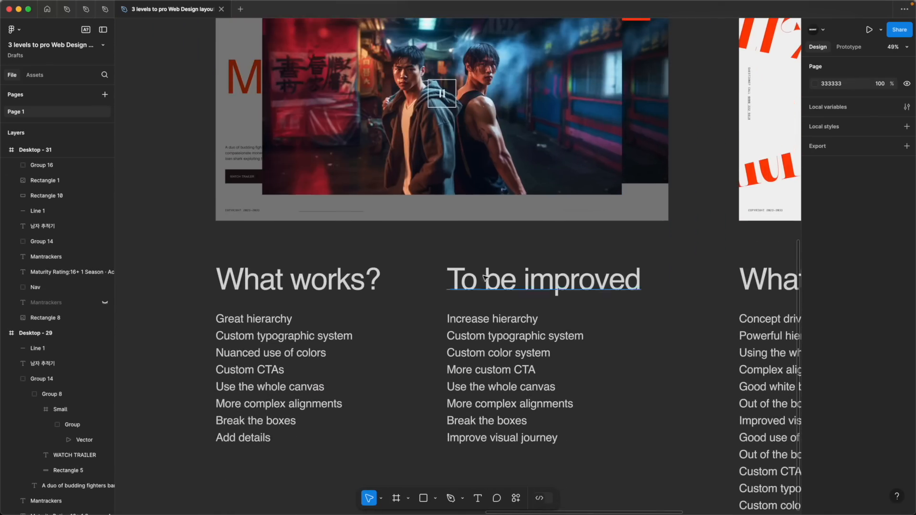
left_click_drag(418, 312, 528, 377)
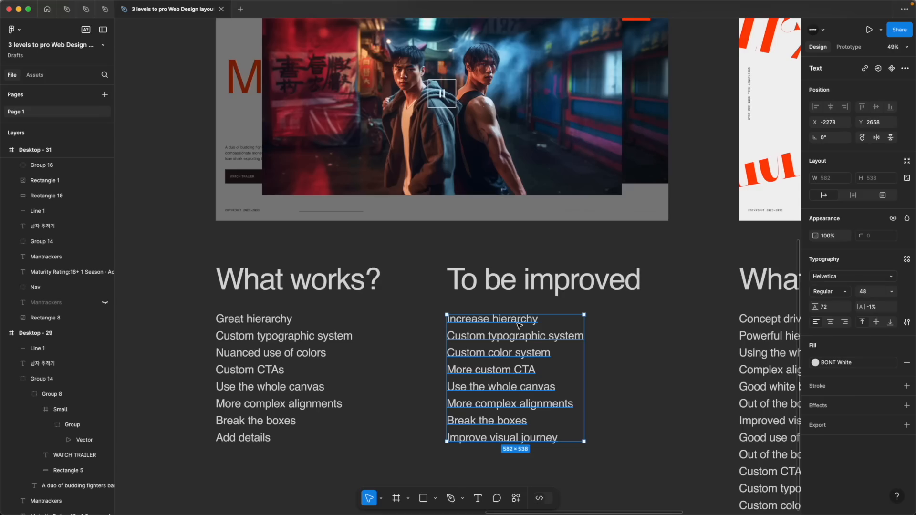
left_click(641, 317)
left_click_drag(412, 336, 565, 383)
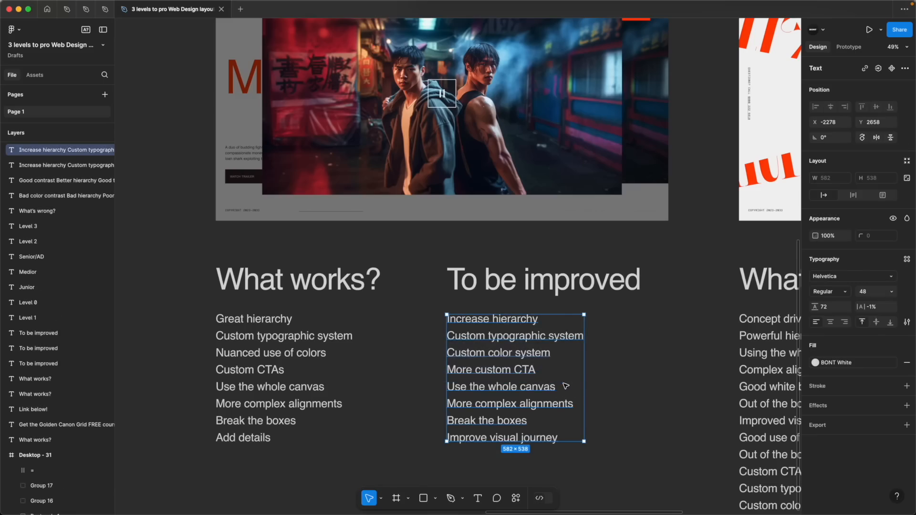
left_click(644, 350)
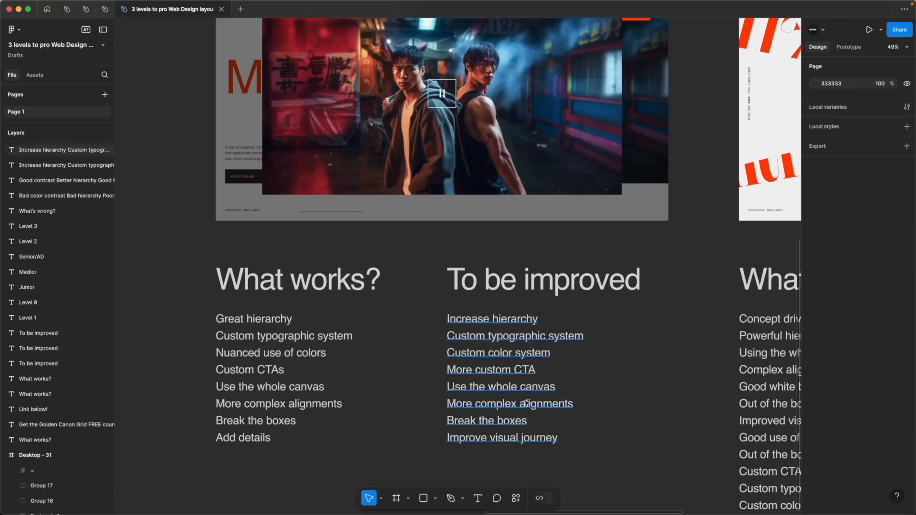
left_click_drag(424, 337, 549, 355)
left_click_drag(420, 355, 525, 362)
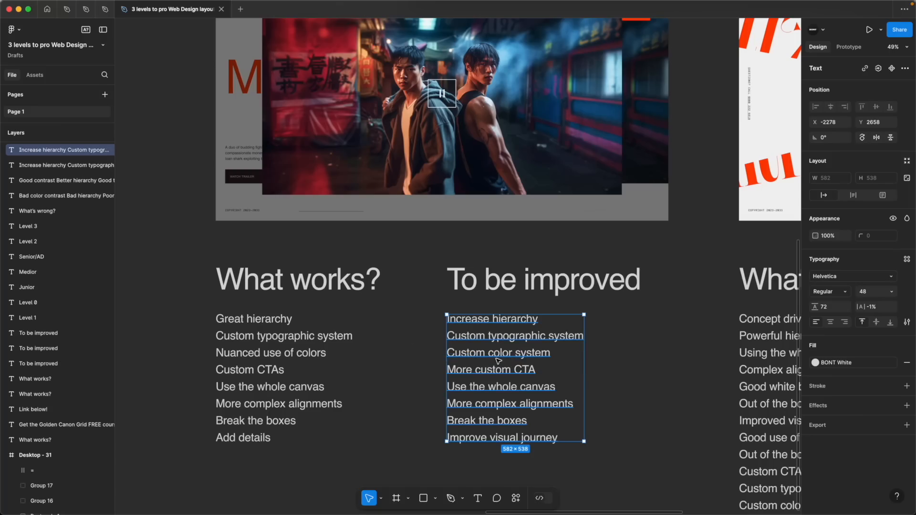
left_click_drag(399, 365, 549, 380)
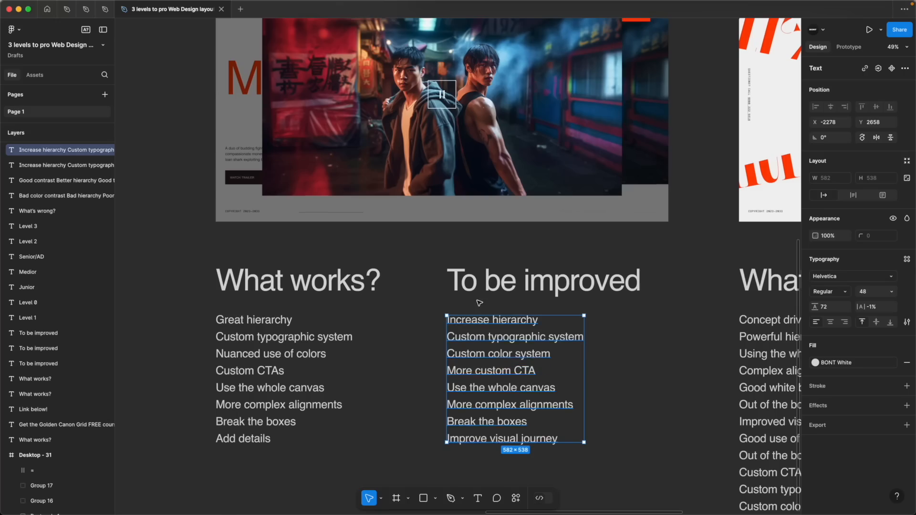
scroll(334, 220, "up", 6)
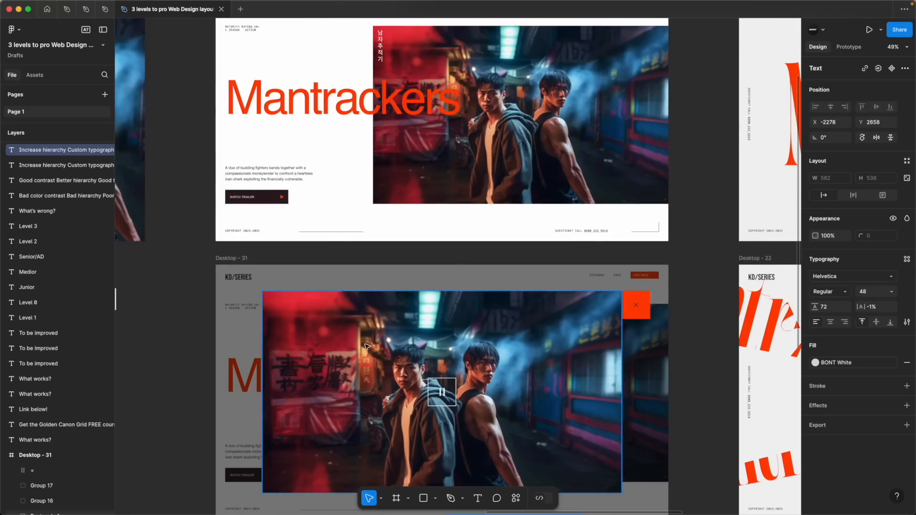
Delete "Use the whole canvas", "More complex alignments" and "Break the boxes" from the Level 2 "To be improved" list
scroll(366, 344, "down", 8)
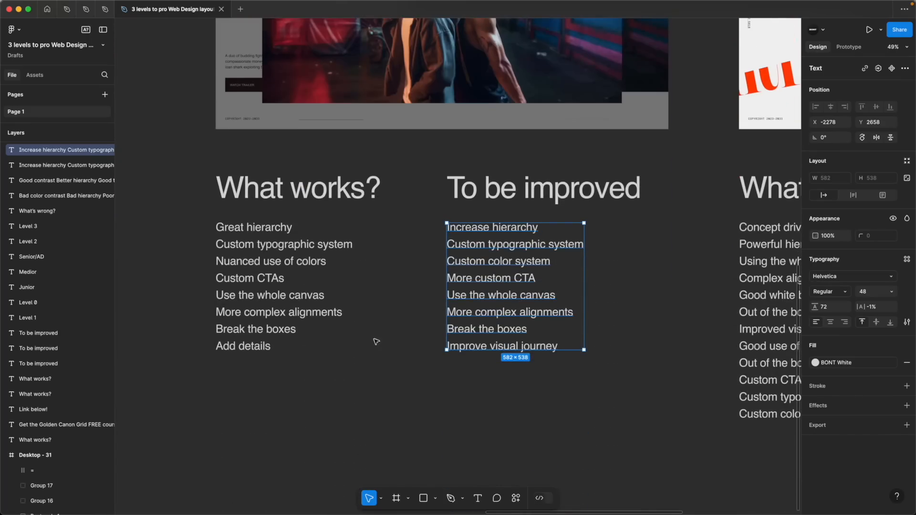
left_click_drag(408, 295, 566, 301)
triple_click(552, 296)
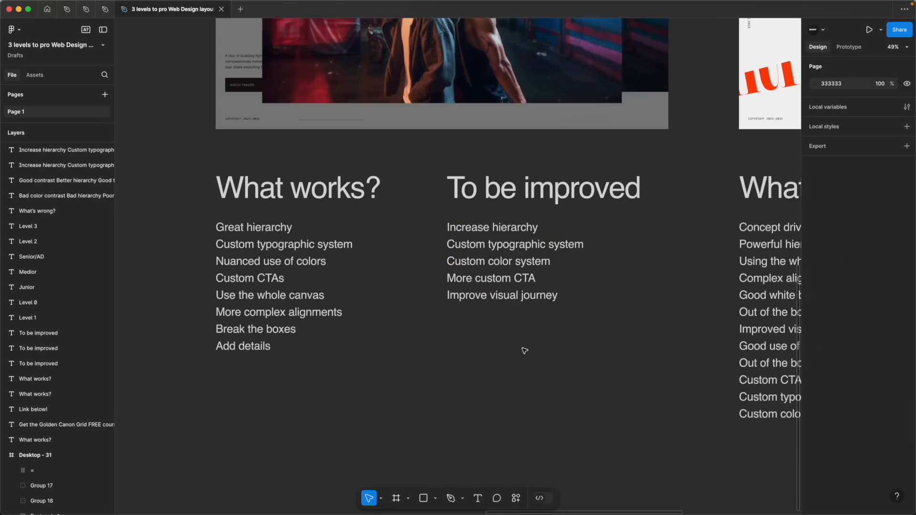
Sketch a freehand eye path on the Level 2 page from the title across the faces to the Watch trailer button, and undo it
scroll(525, 351, "up", 15)
scroll(524, 353, "up", 5)
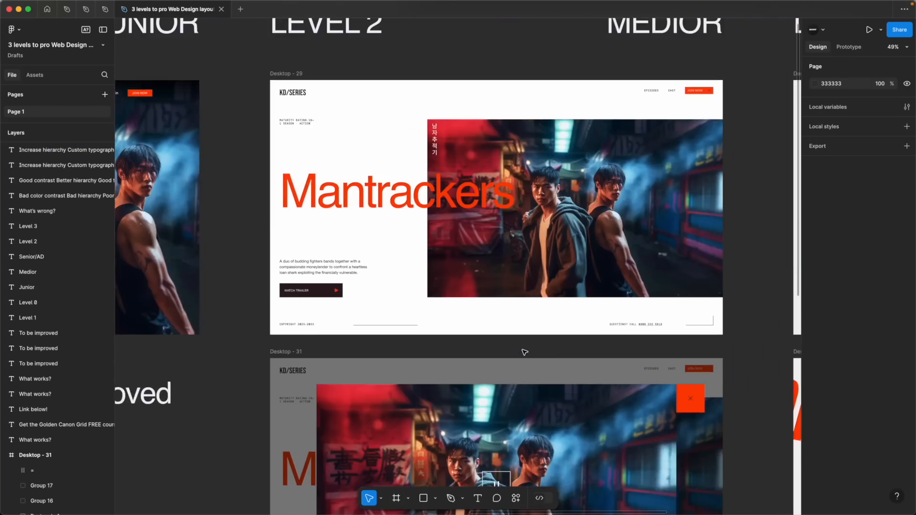
key("p")
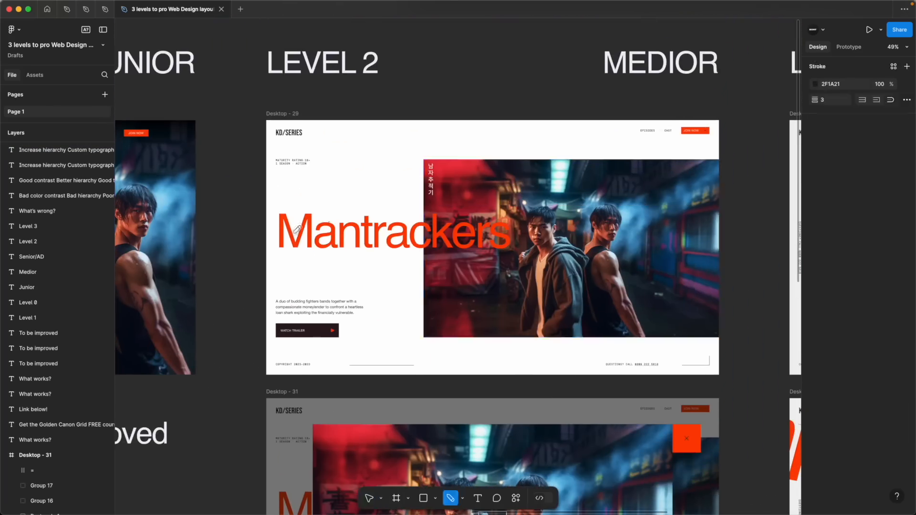
mouse_move(286, 231)
left_mouse_down()
mouse_move(589, 236)
mouse_move(283, 331)
left_mouse_up()
key("Escape")
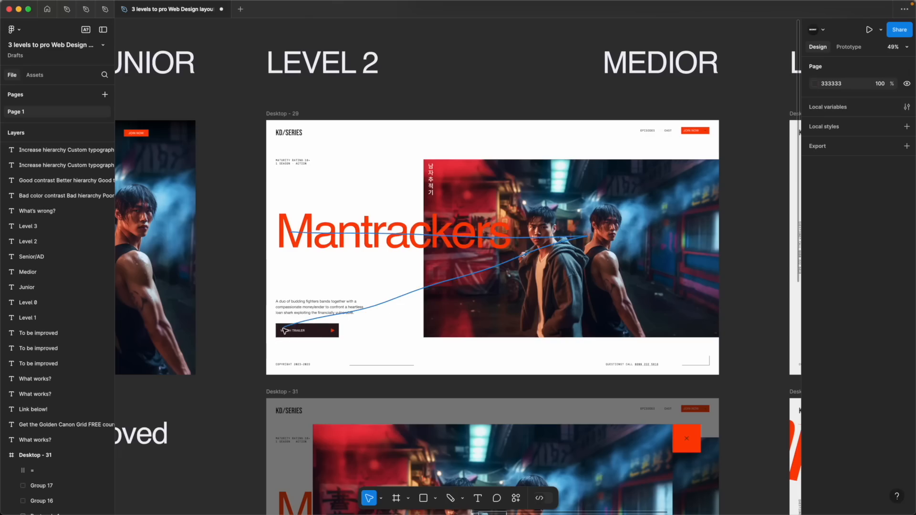
key("ctrl+z")
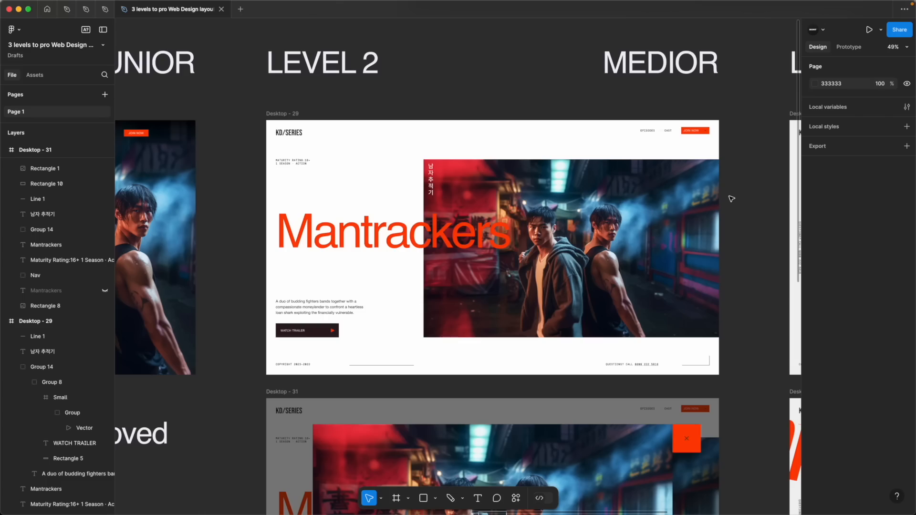
View the Level 3 landing page and its Senior/AD heading
scroll(731, 198, "right", 12)
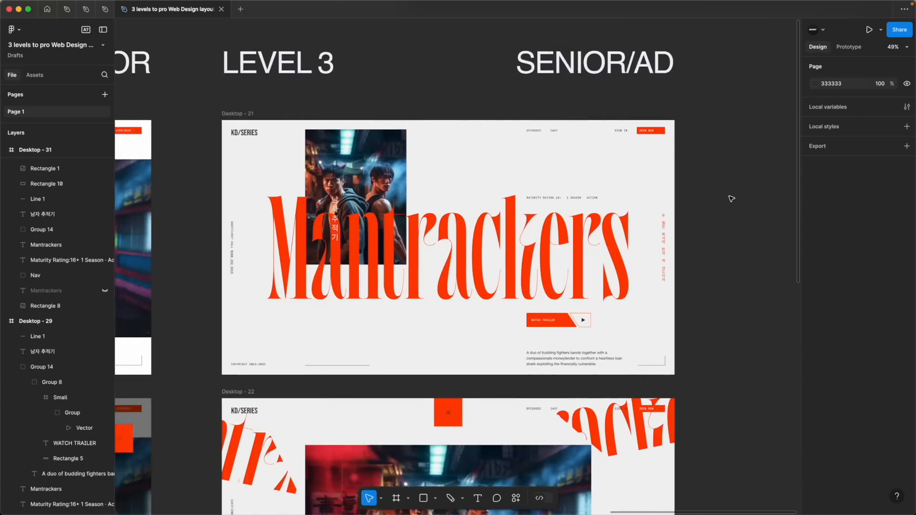
scroll(731, 199, "up", 3)
left_click(596, 129)
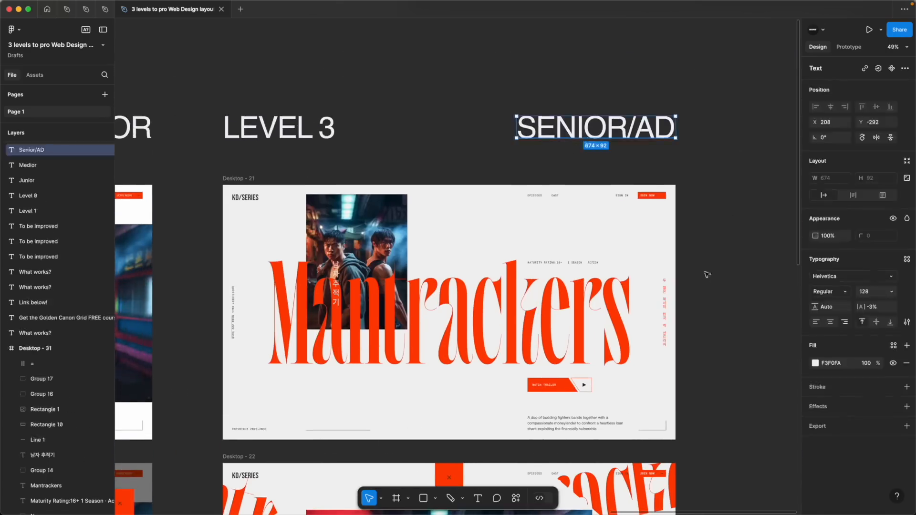
scroll(705, 278, "down", 1)
left_click(703, 280)
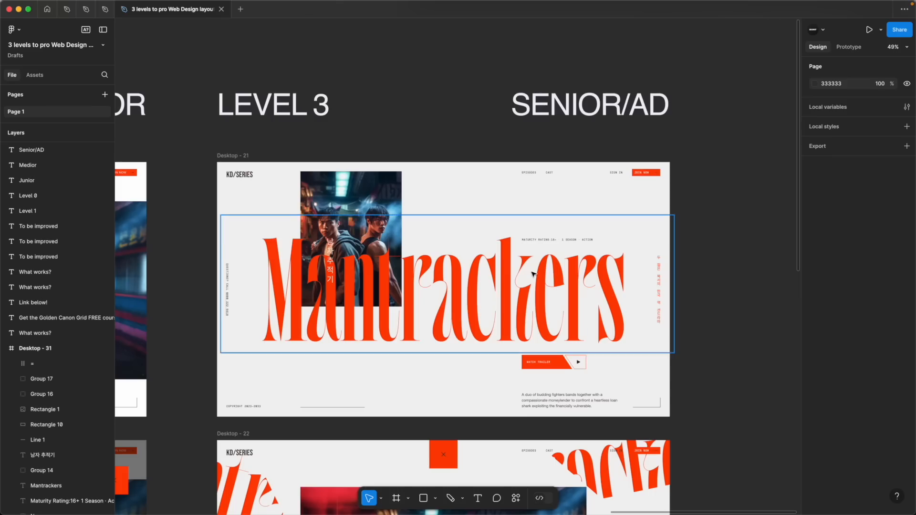
Inspect the text pieces that make up the oversized Mantrackers title on the Level 3 page
left_click(476, 294)
left_click(716, 214)
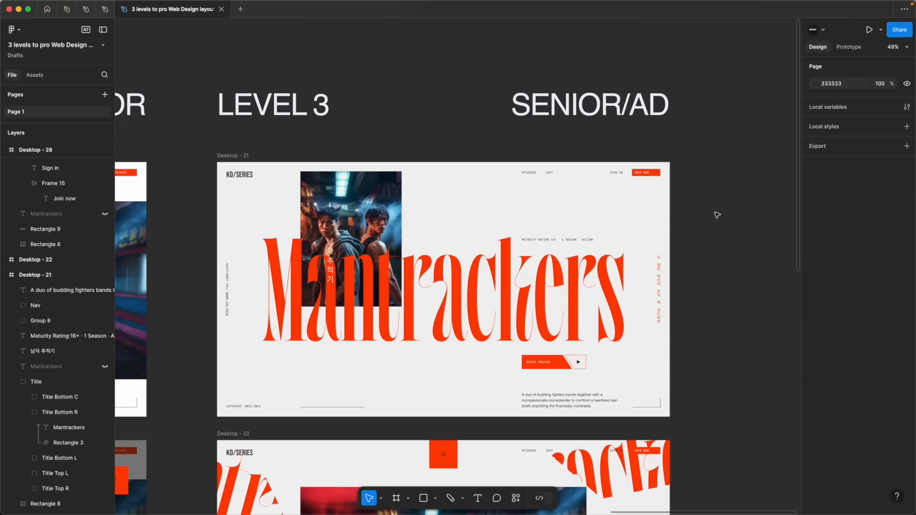
left_click(486, 304)
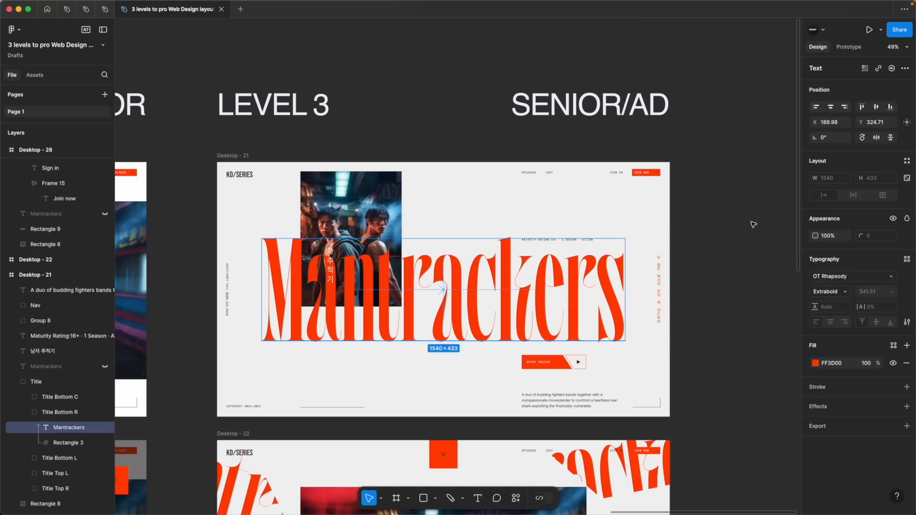
left_click(694, 225)
left_click(401, 321)
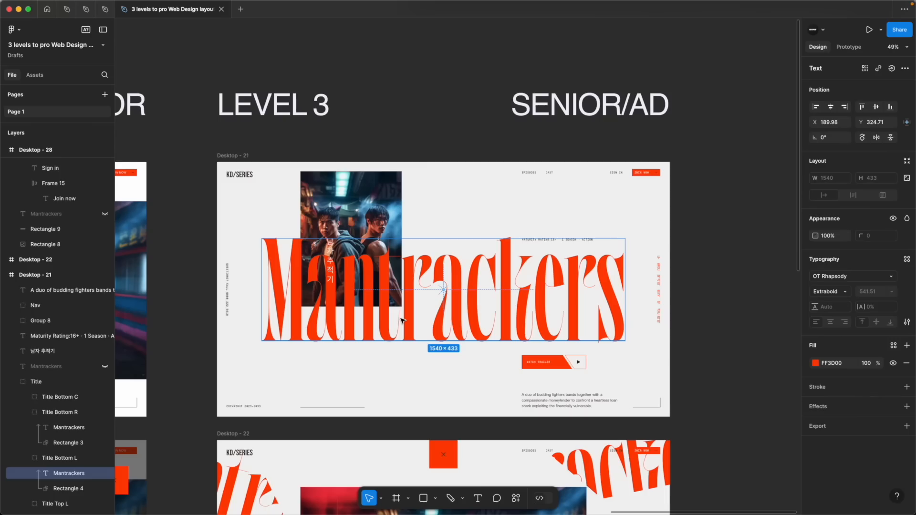
left_click(740, 228)
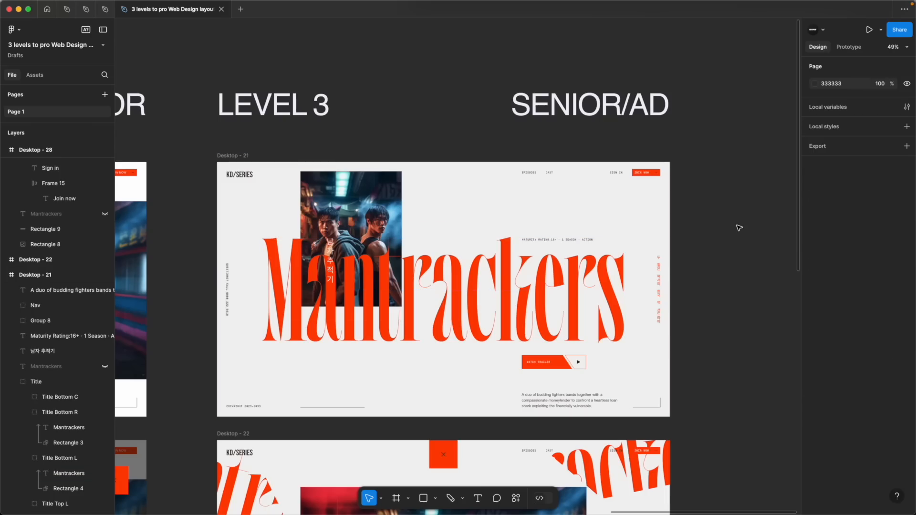
Compare the Level 2 page's title and image layout with the Level 3 design
scroll(739, 228, "left", 15)
scroll(739, 228, "right", 5)
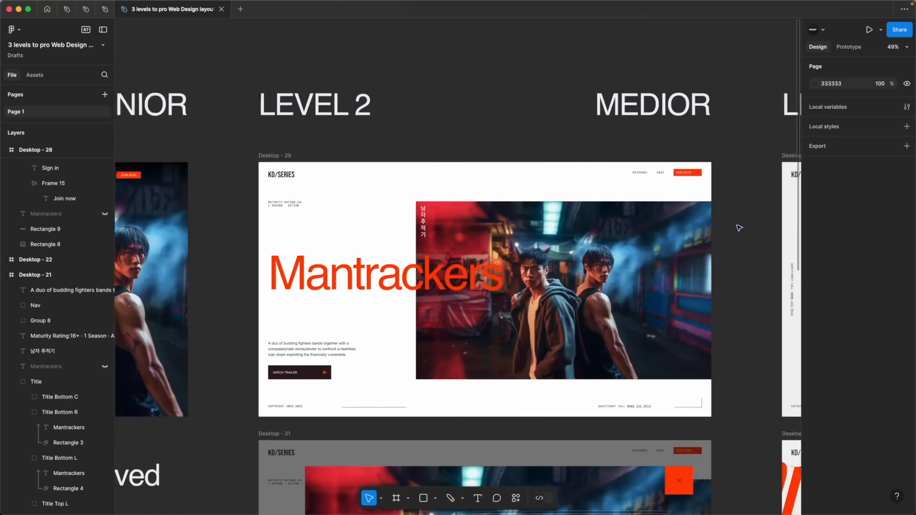
scroll(740, 228, "left", 2)
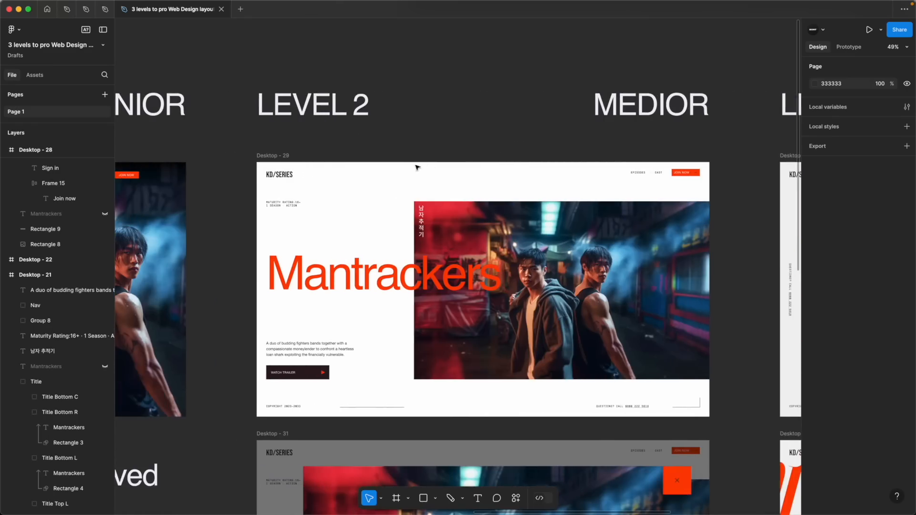
scroll(472, 168, "right", 10)
scroll(473, 168, "right", 6)
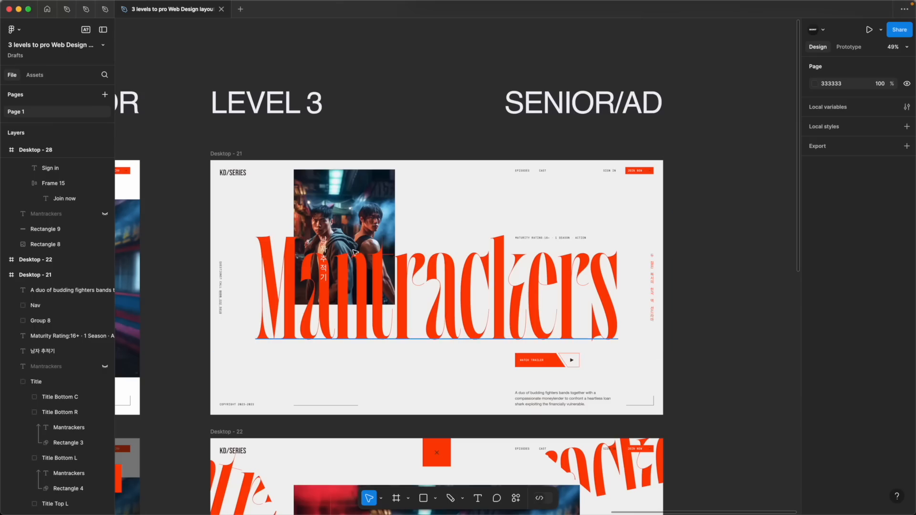
Inspect the typefaces of the vertical Korean text and the oversized title on the Level 3 page, previewing the title's font weights
left_click(324, 258)
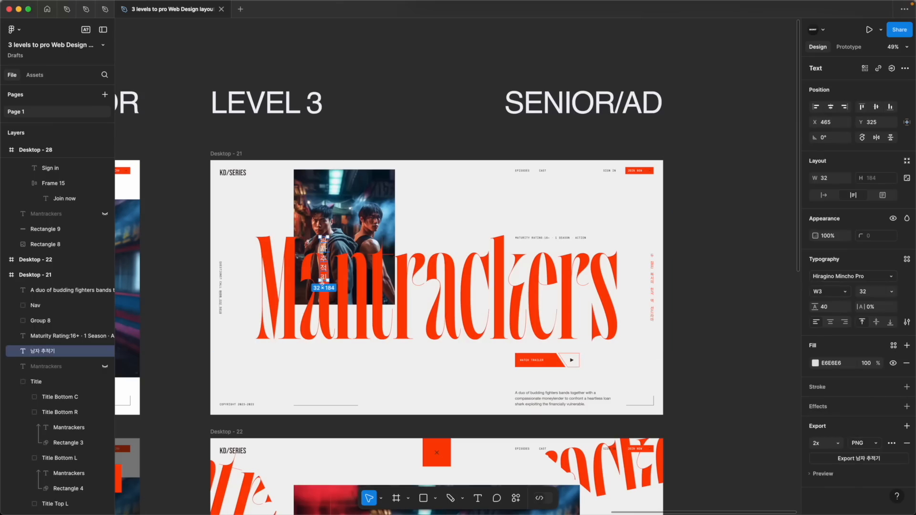
left_click(411, 393)
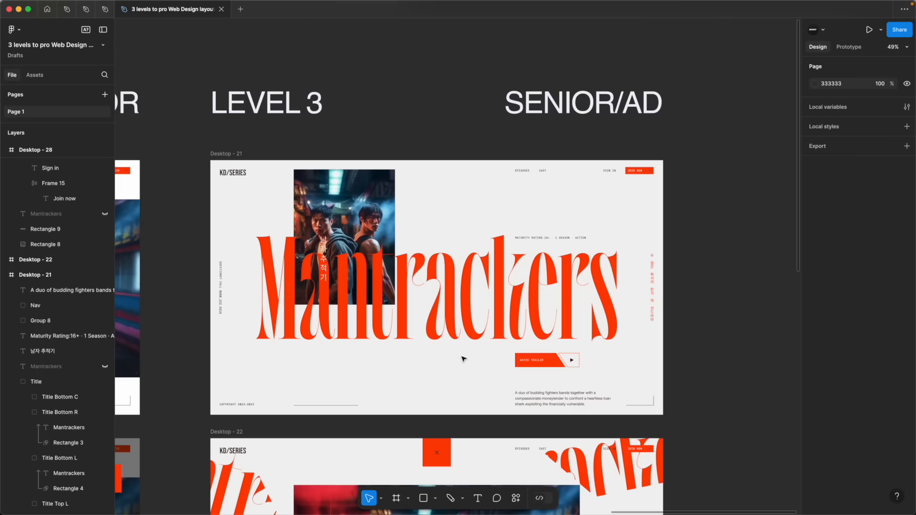
left_click(457, 294, "super")
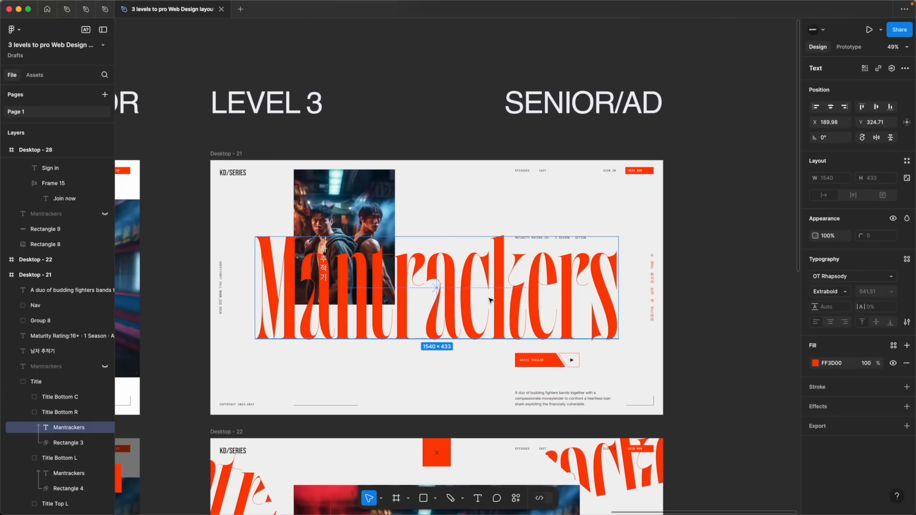
left_click(835, 293)
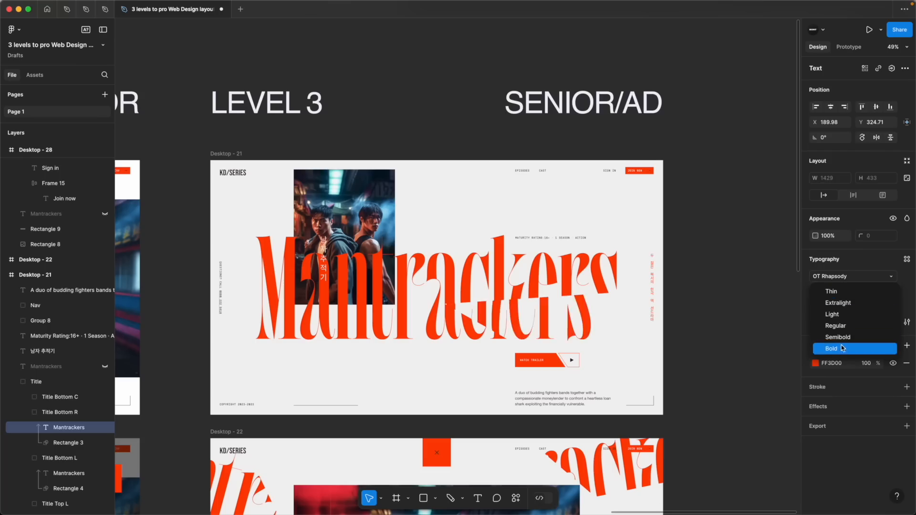
Inspect the fonts of the Level 3 description paragraph, the Watch trailer label and the maturity rating line
left_click(525, 395)
left_click(526, 395)
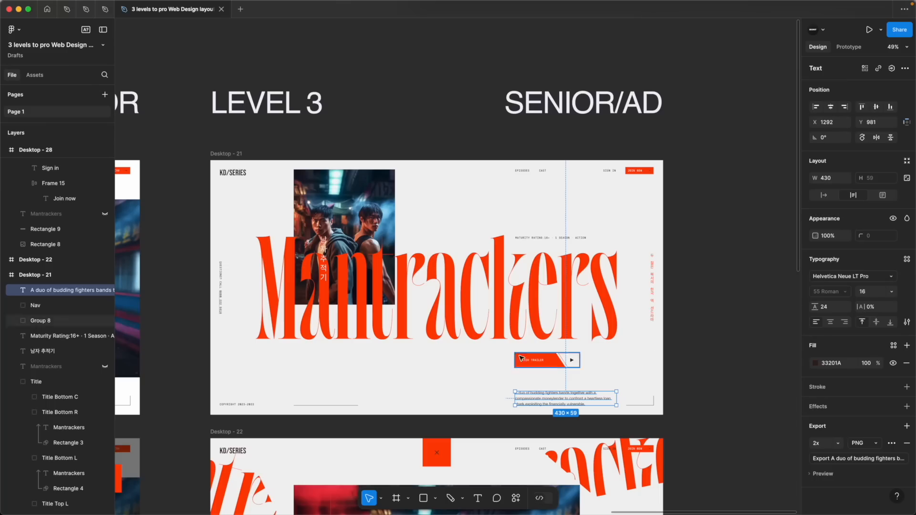
scroll(525, 359, "up", 10)
scroll(511, 349, "up", 2)
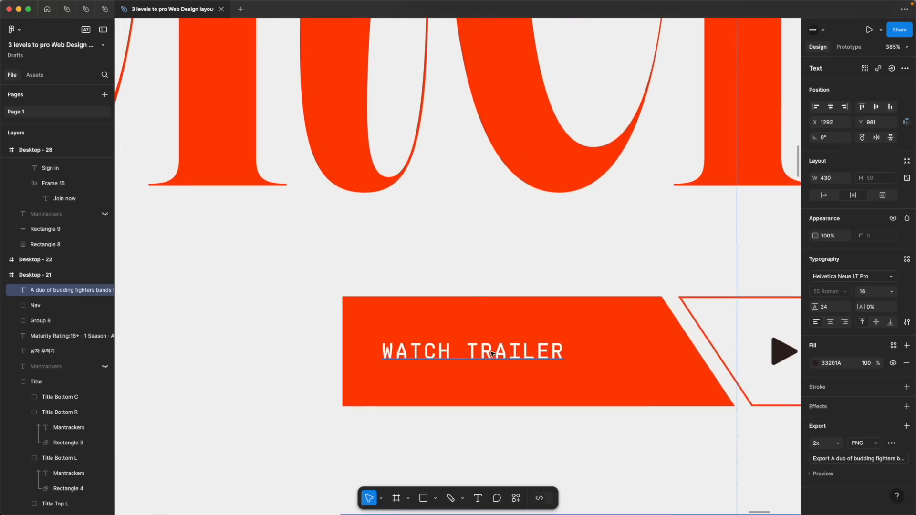
left_click(496, 352, "super")
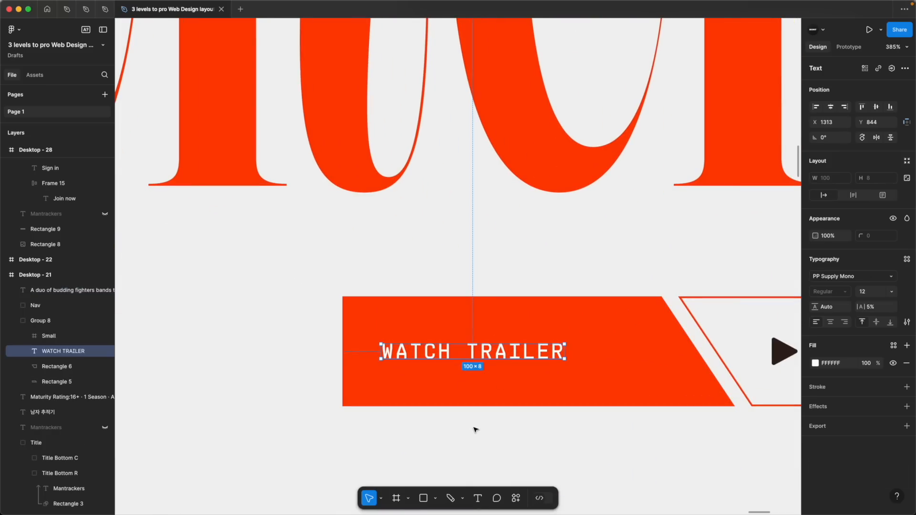
scroll(475, 426, "down", 8)
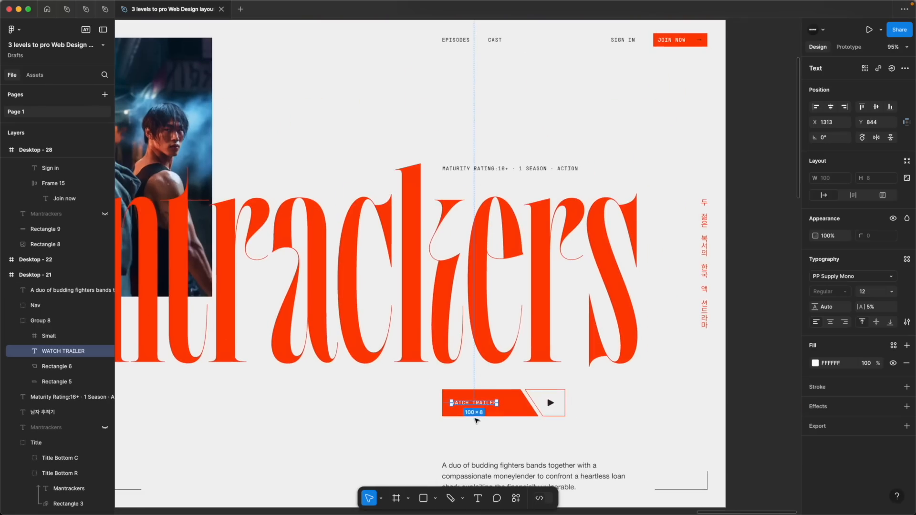
left_click(528, 171)
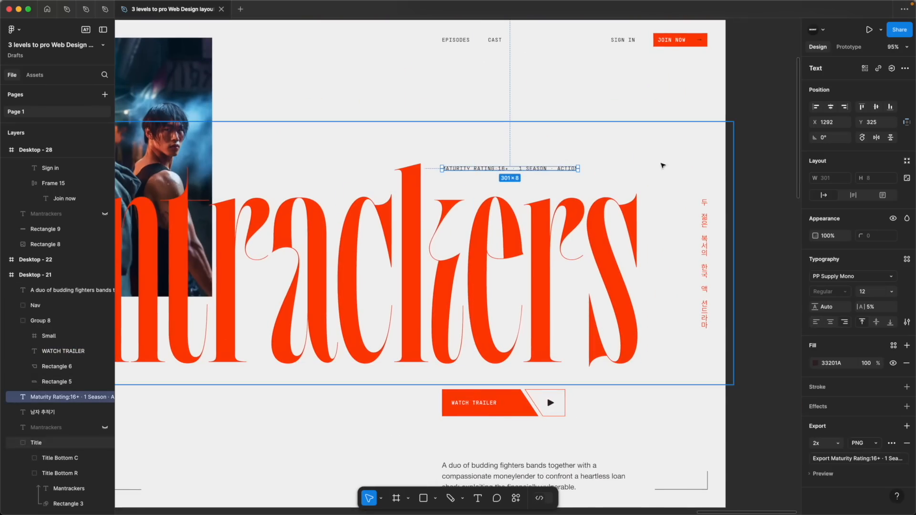
left_click(749, 241)
scroll(755, 215, "down", 5)
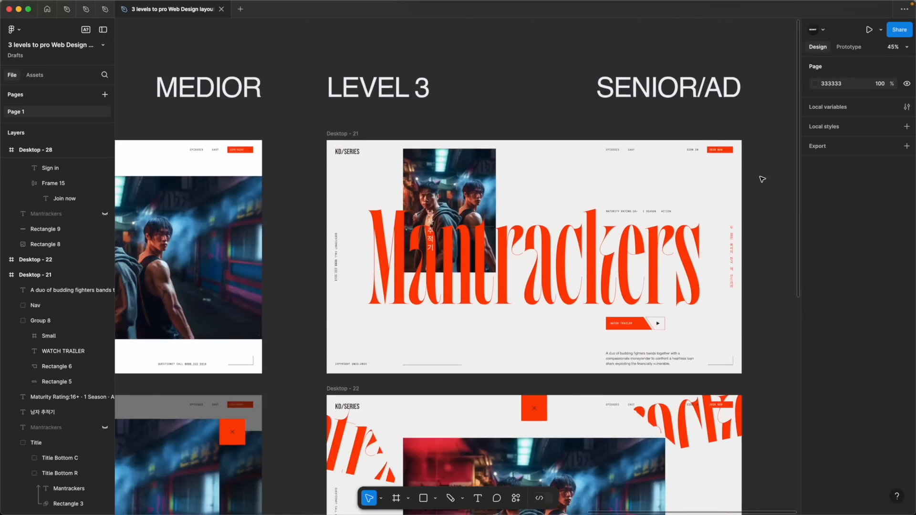
Inspect the small red vertical Korean text, the maturity rating line and the rotated contact line on the Level 3 page
scroll(762, 181, "up", 2)
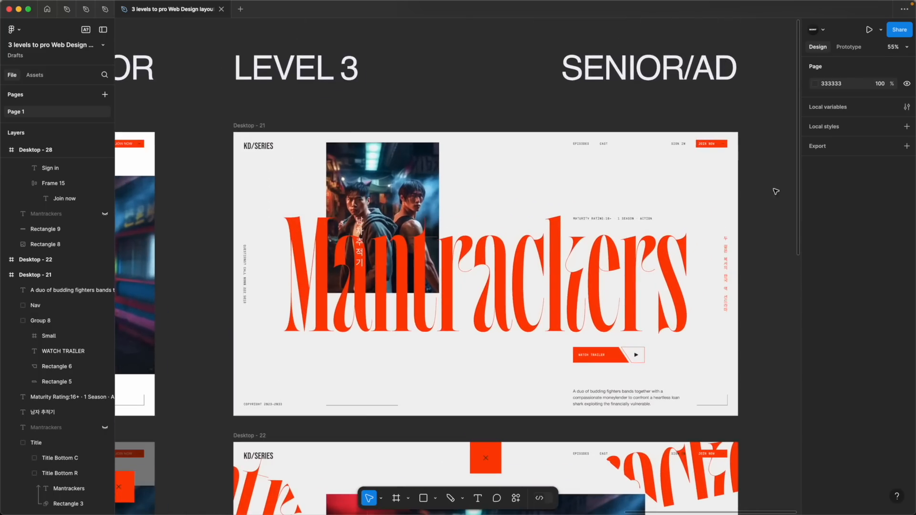
left_click(726, 276)
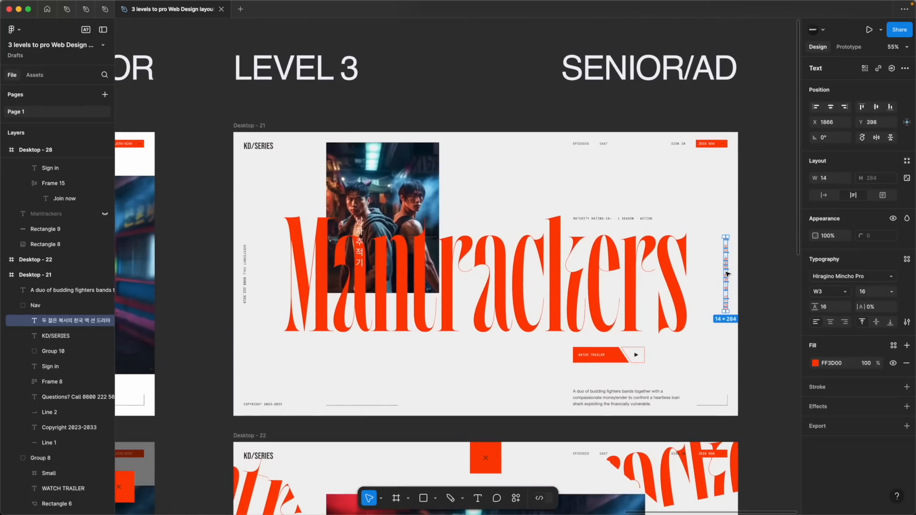
left_click(586, 219)
left_click(245, 271)
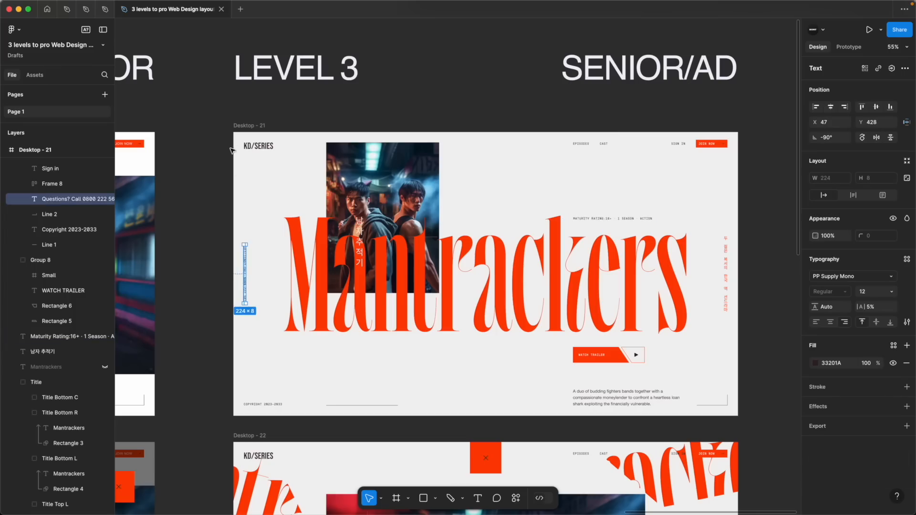
left_click(400, 437)
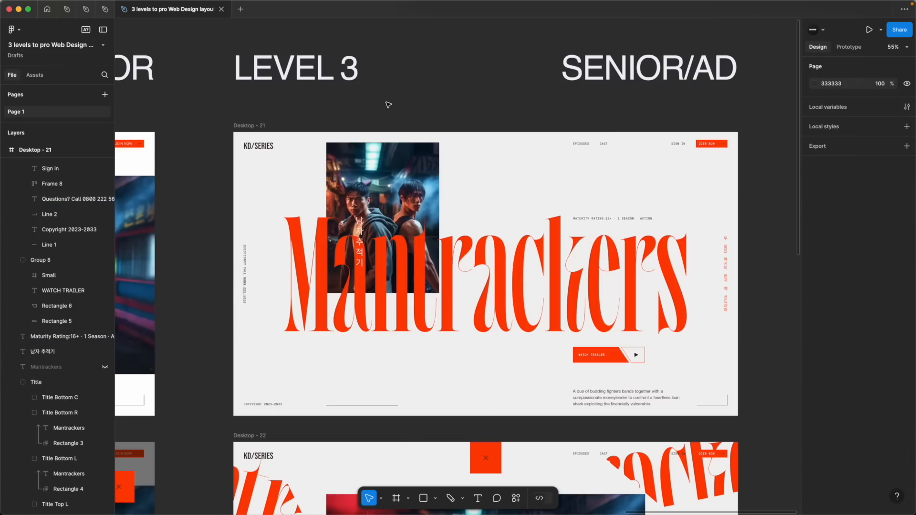
key("shift+p")
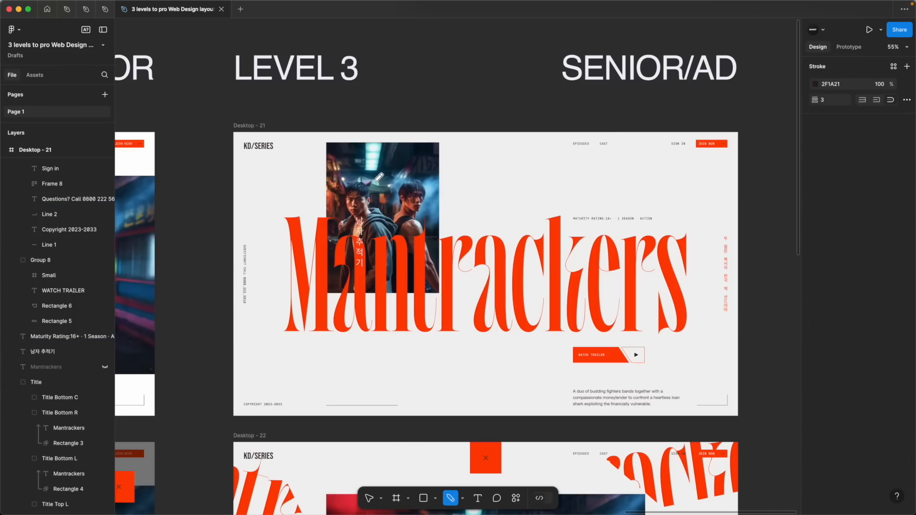
key("Escape")
left_click(355, 162)
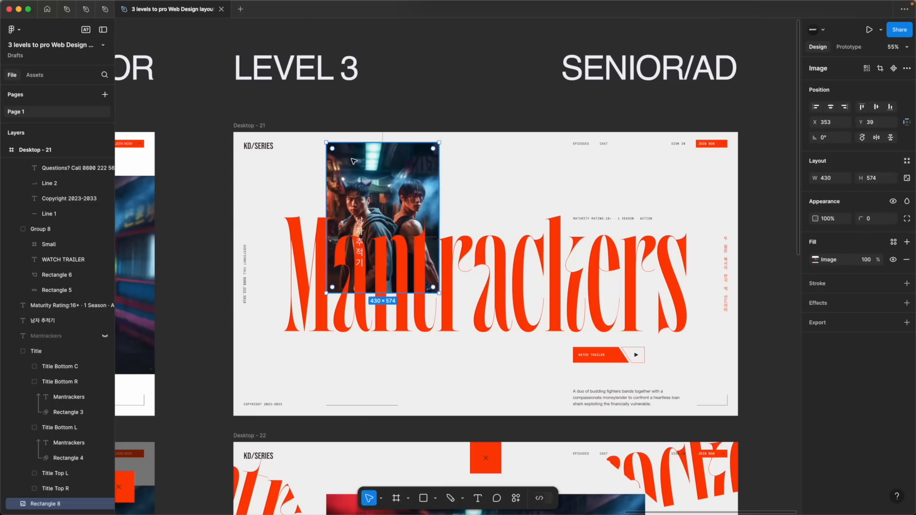
key("shift+p")
key("Escape")
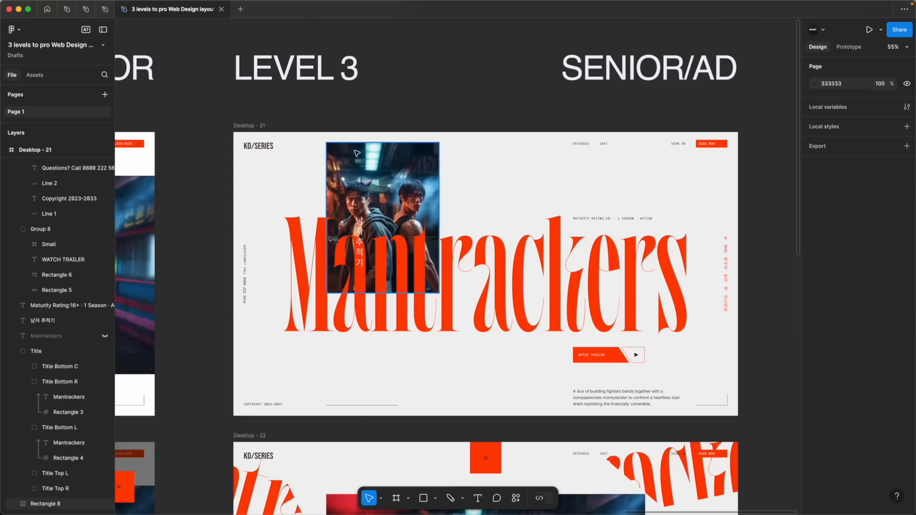
Sketch a freehand eye path from the Level 3 photo across the title to the description, delete it, and sketch a comparison path on Level 2
key("shift+p")
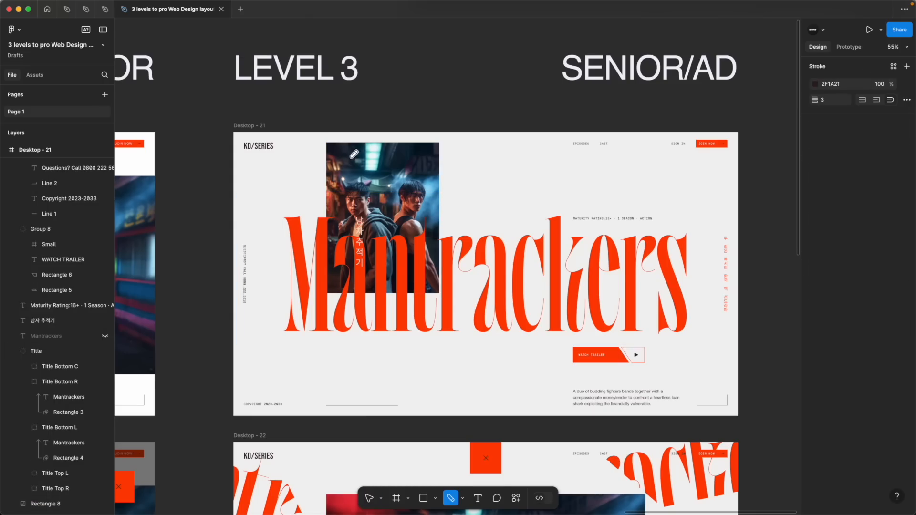
mouse_move(381, 178)
left_mouse_down()
mouse_move(383, 277)
mouse_move(623, 285)
mouse_move(623, 391)
left_mouse_up()
key("Escape")
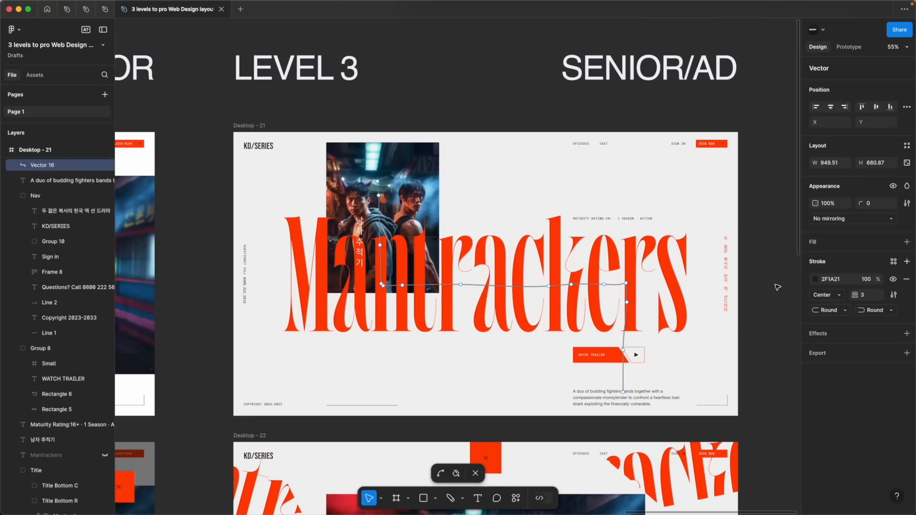
key("Escape")
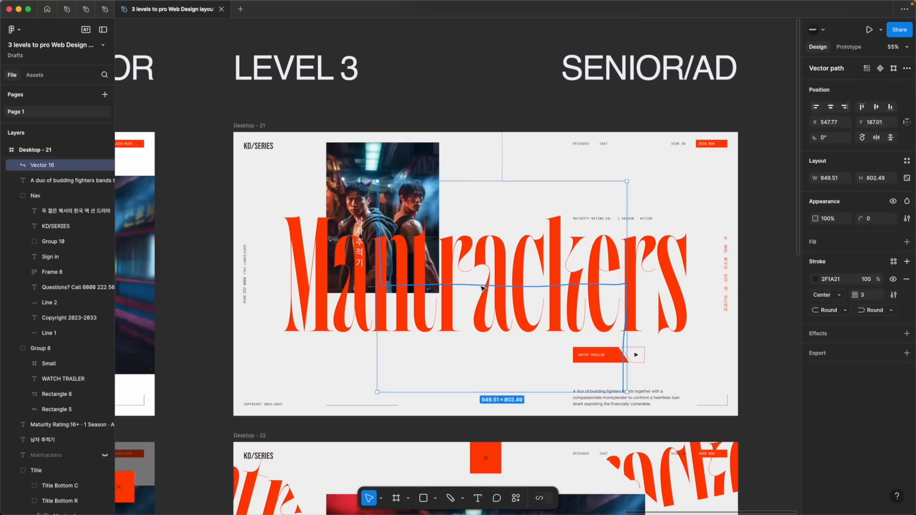
key("Delete")
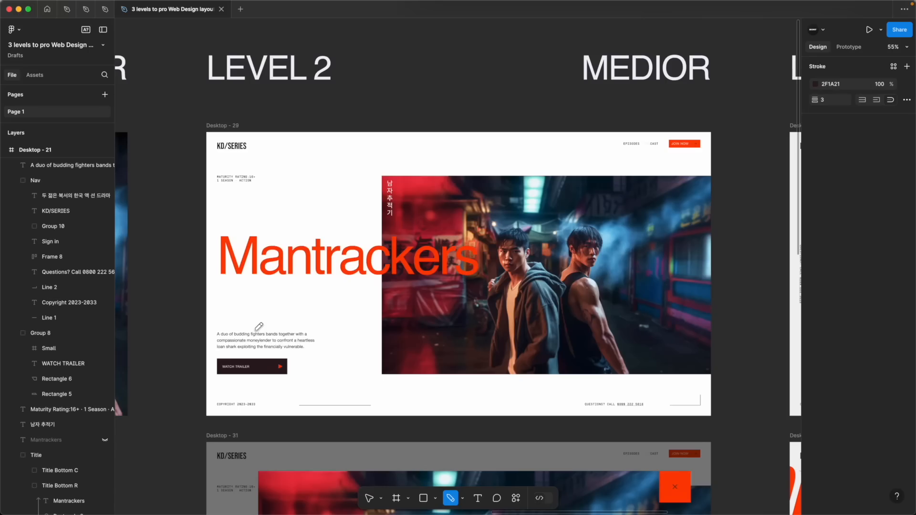
mouse_move(231, 254)
left_mouse_down()
mouse_move(421, 267)
mouse_move(470, 284)
mouse_move(255, 368)
left_mouse_up()
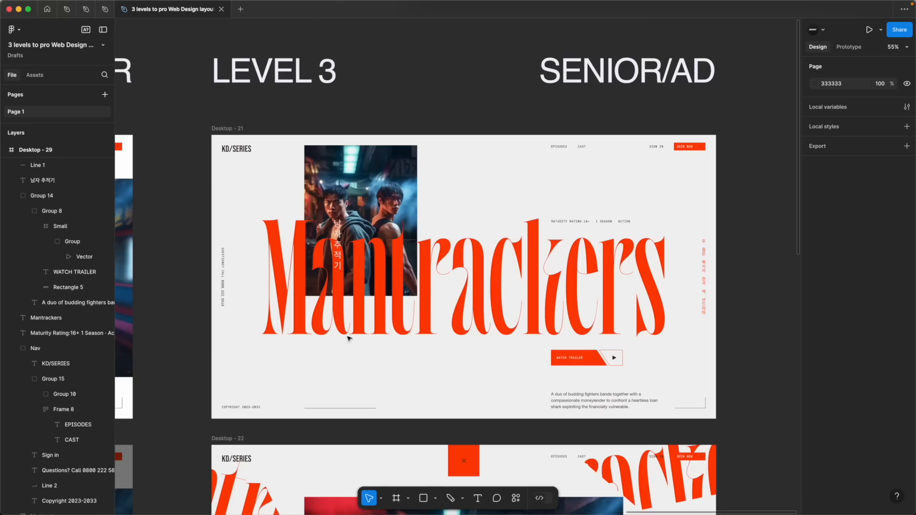
Check the Desktop - 21 frame's margins by showing its red inside stroke, and hide the stroke again
left_click(227, 129)
left_click(893, 334)
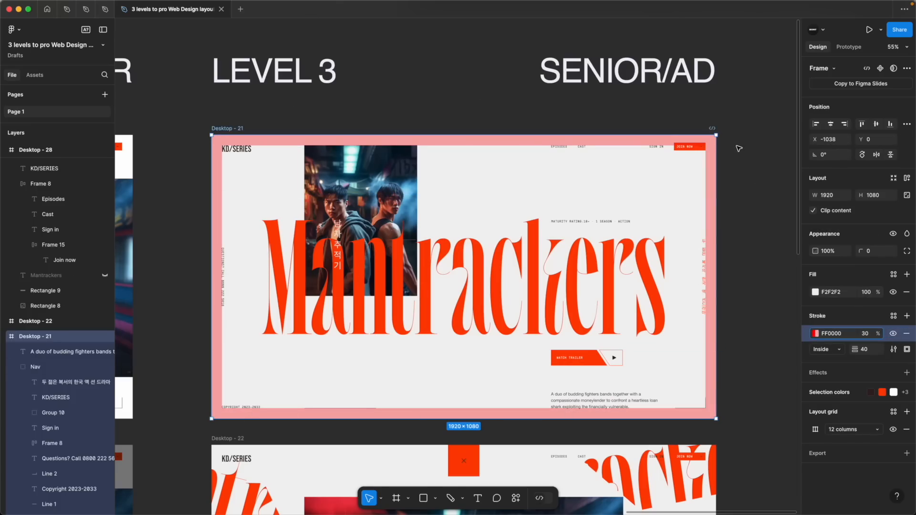
left_click(893, 334)
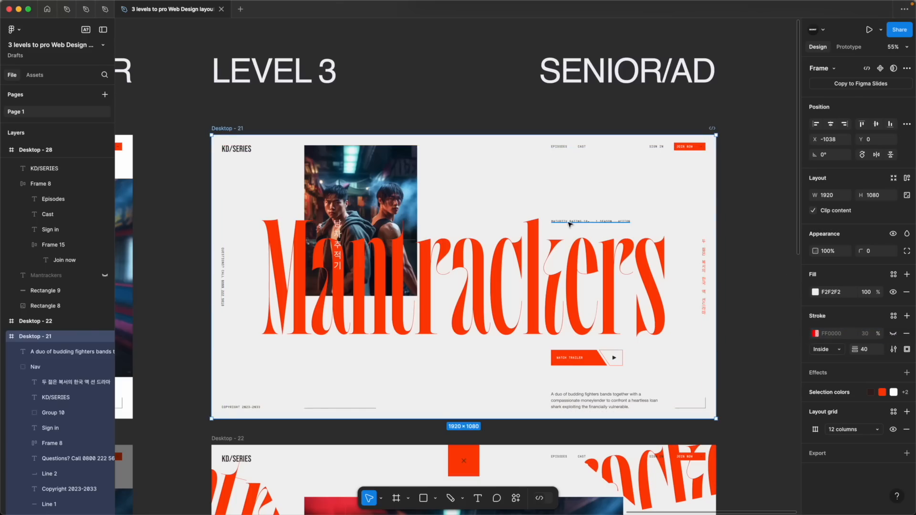
Check the maturity rating line, Watch trailer button and description against the 12-column layout grid on the Level 3 page, and hide the grid
key("shift+g")
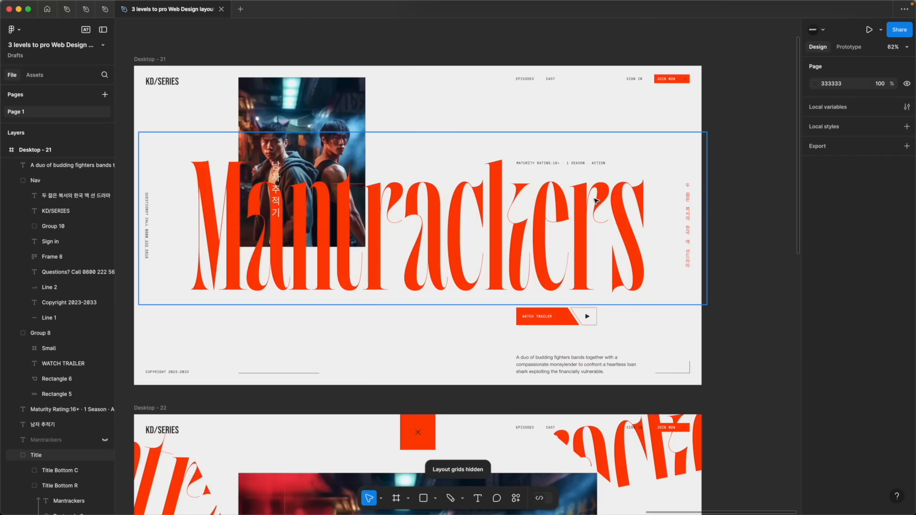
key("shift+g")
left_click(538, 164)
left_click(538, 321, "shift")
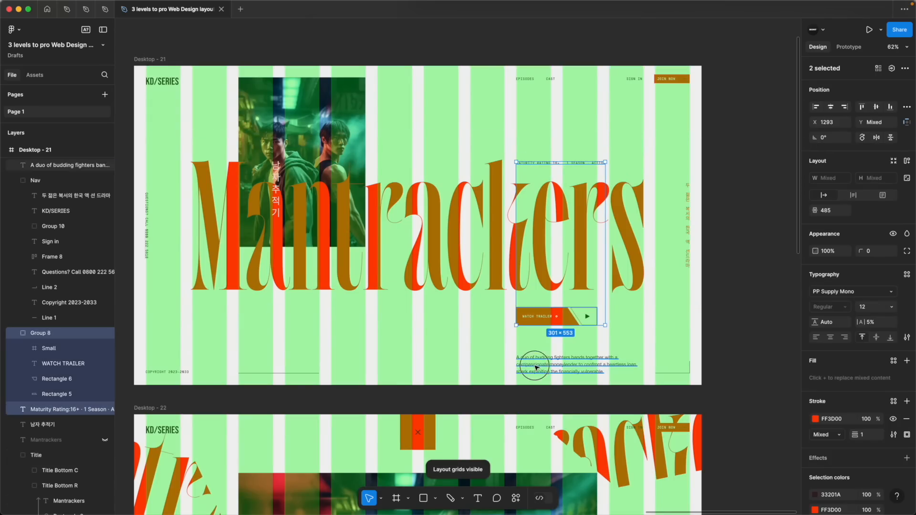
left_click(537, 367, "shift")
scroll(537, 367, "up", 5)
scroll(537, 365, "up", 5)
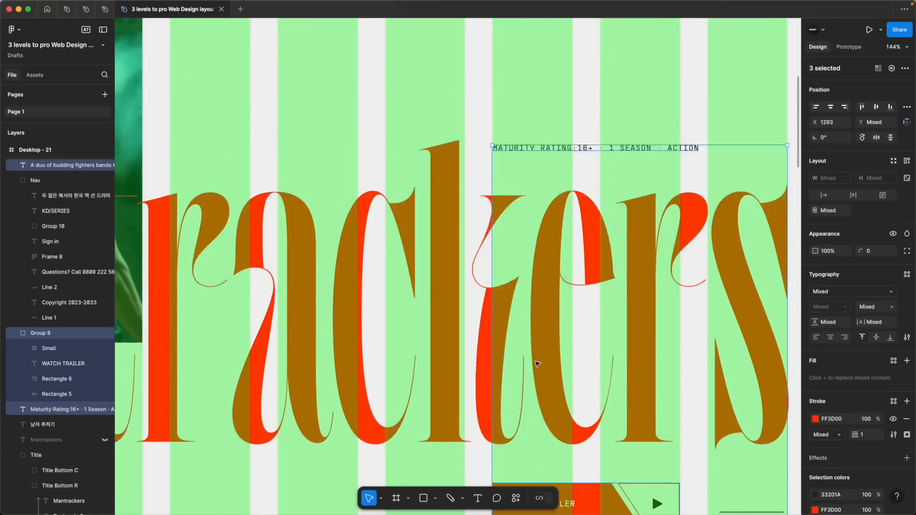
key("shift+g")
scroll(537, 364, "down", 10)
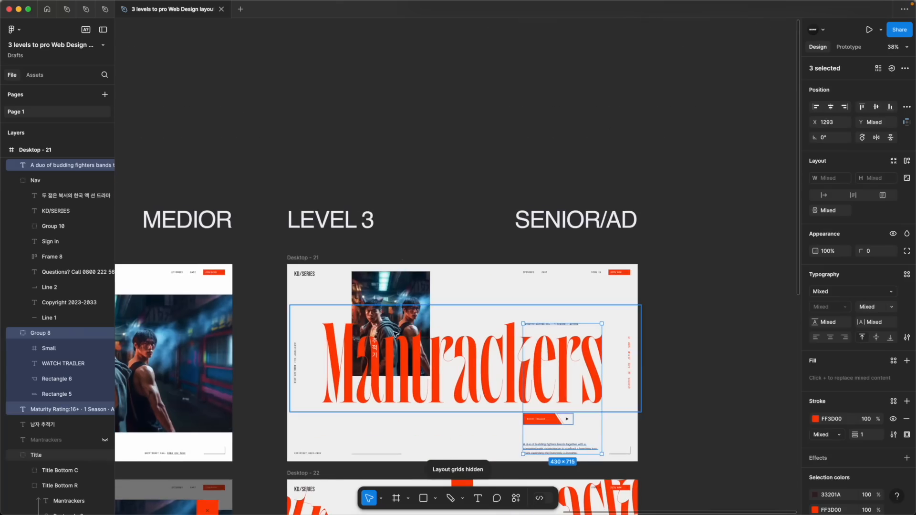
left_click(388, 212)
Compare the separately placed text pieces on the Level 3 page with the single stacked text block on the Level 1 page
left_click(549, 324)
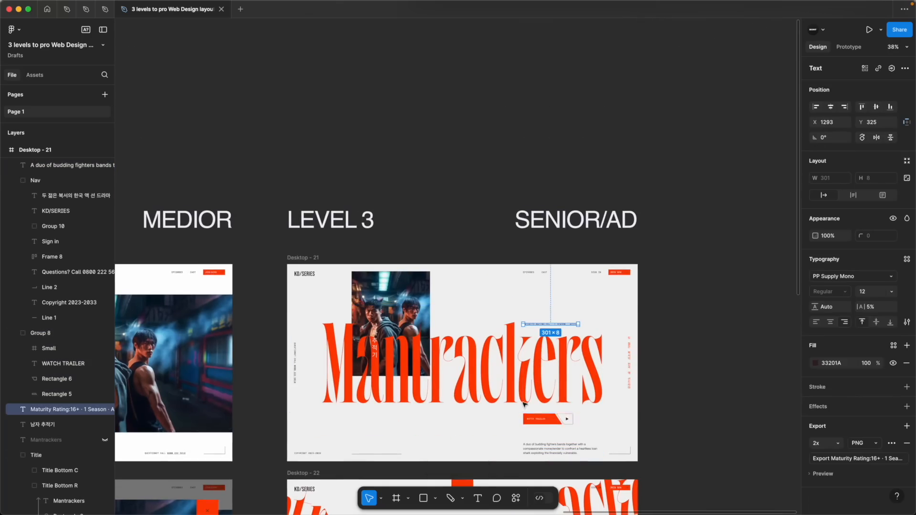
scroll(527, 405, "left", 10)
scroll(527, 405, "left", 10)
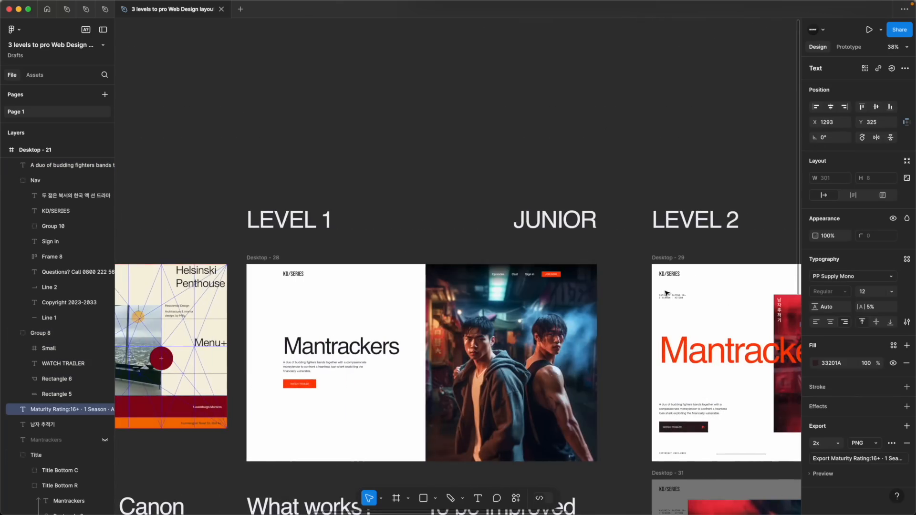
left_click(317, 356)
scroll(375, 361, "right", 15)
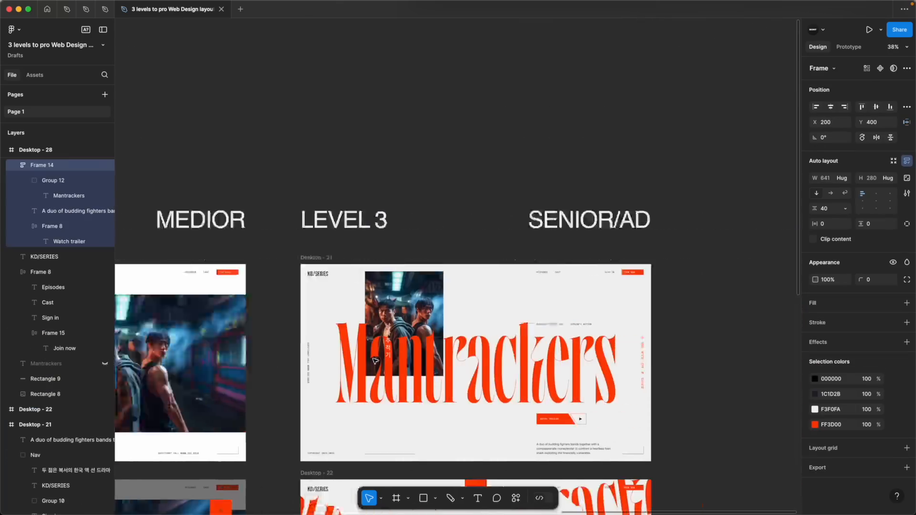
scroll(375, 361, "right", 3)
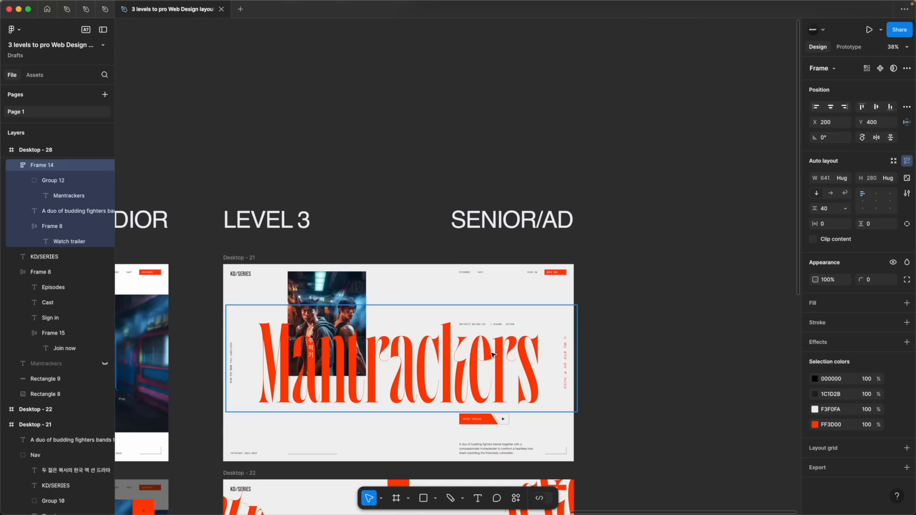
Check the Level 3 title text, sketch a freehand eye path from the photo to the description, and remove the path
scroll(353, 392, "up", 5)
left_click(269, 369)
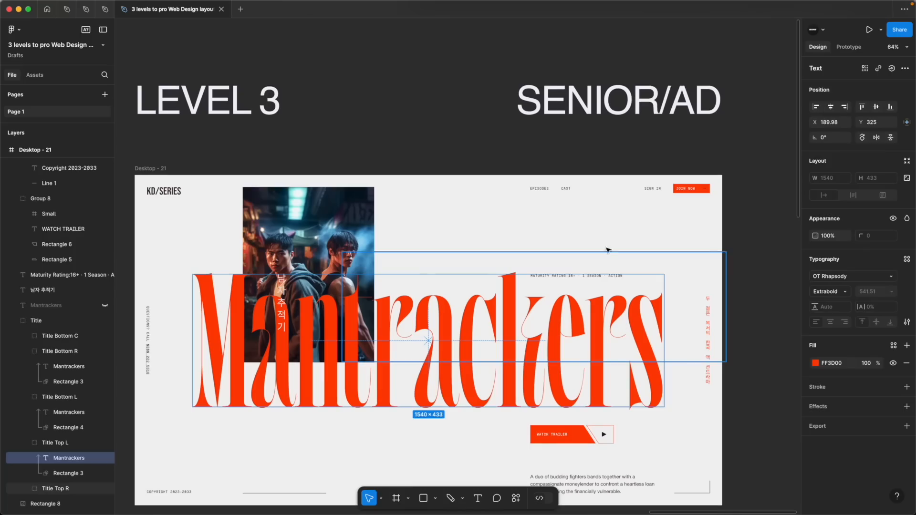
left_click(584, 228)
key("shift+p")
mouse_move(302, 220)
left_mouse_down()
mouse_move(308, 367)
mouse_move(583, 364)
mouse_move(584, 482)
left_mouse_up()
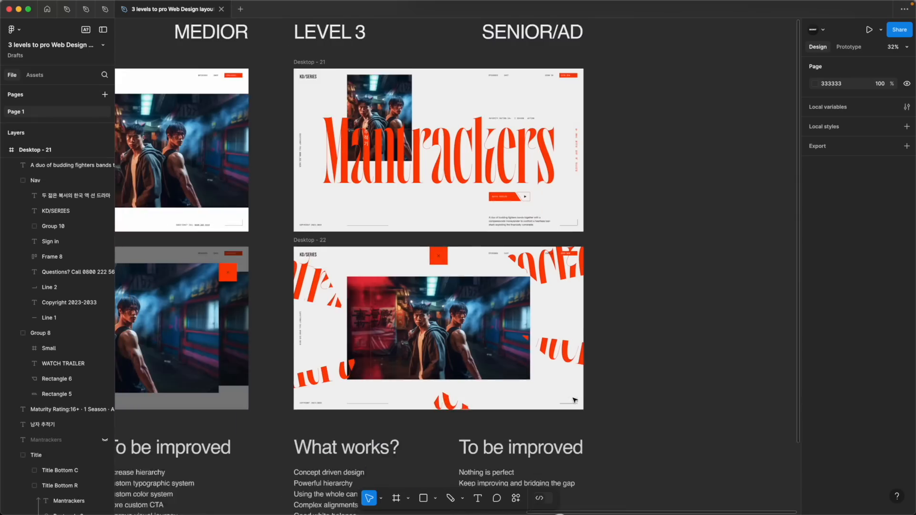
View the Level 3 trailer screen, Desktop - 22, with its title fragments scattered around the video image
scroll(574, 403, "down", 1)
scroll(573, 401, "down", 2)
scroll(489, 261, "up", 5)
scroll(489, 262, "down", 3)
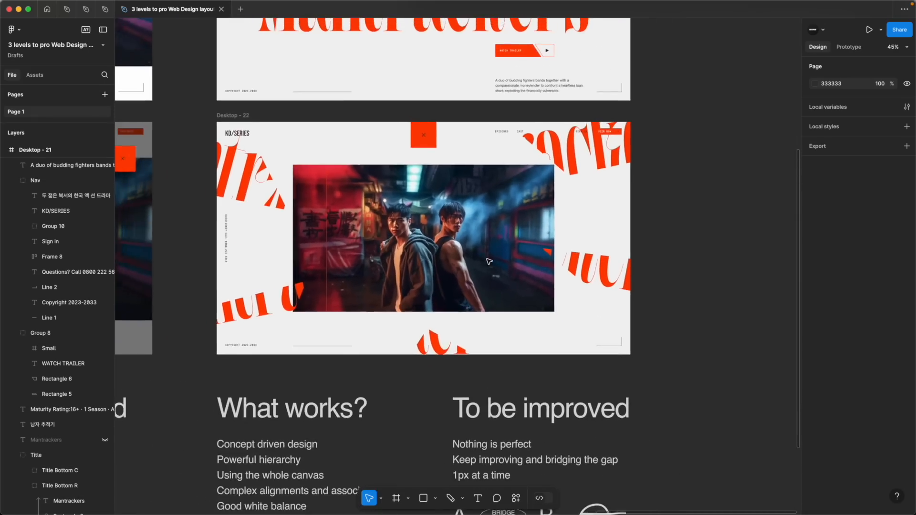
left_click(262, 195)
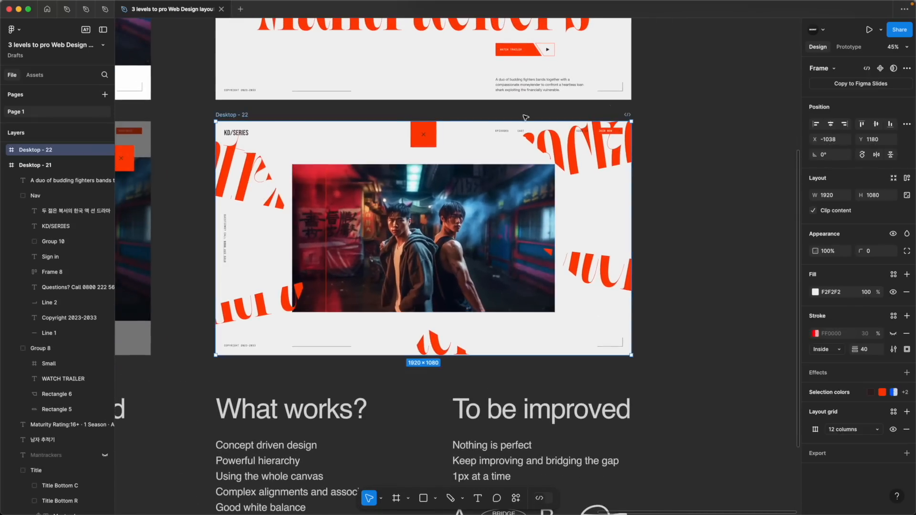
Check the title and photo on the Level 3 landing page against the Desktop - 22 trailer screen
left_click(652, 113)
scroll(652, 114, "up", 4)
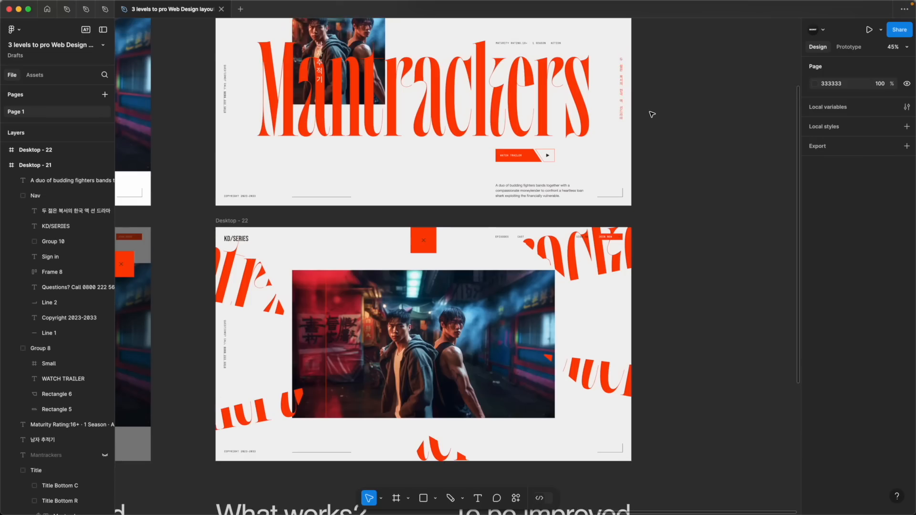
scroll(676, 157, "up", 2)
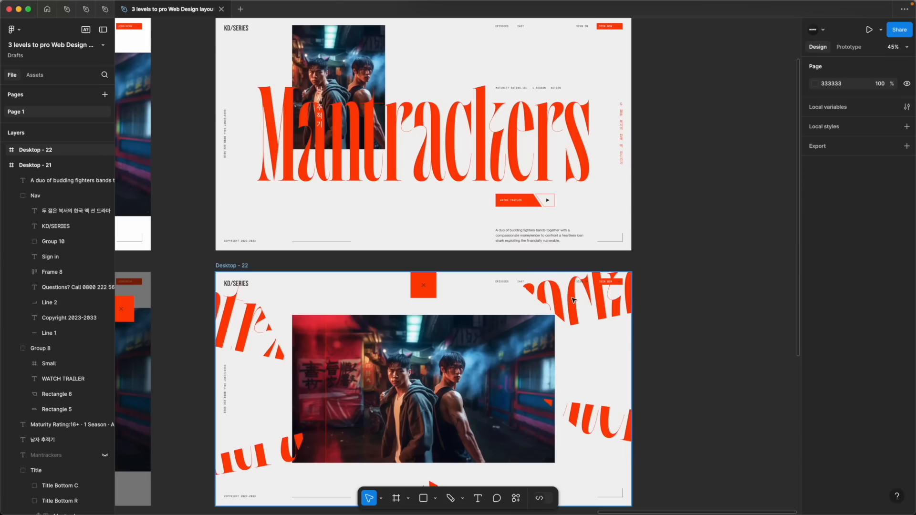
left_click(428, 138, "super")
left_click(568, 298, "super")
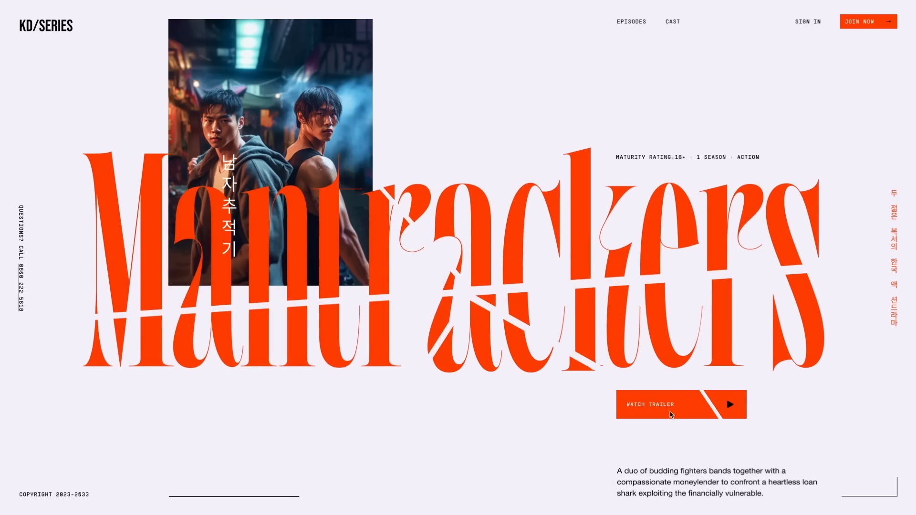
Open the trailer in the working Level 3 landing page, and close it to return to the full title view
left_click(667, 409)
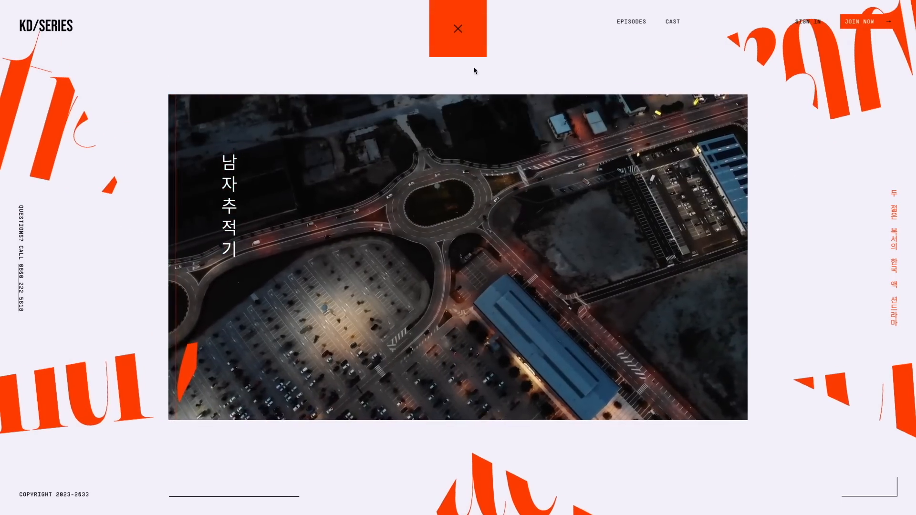
left_click(455, 40)
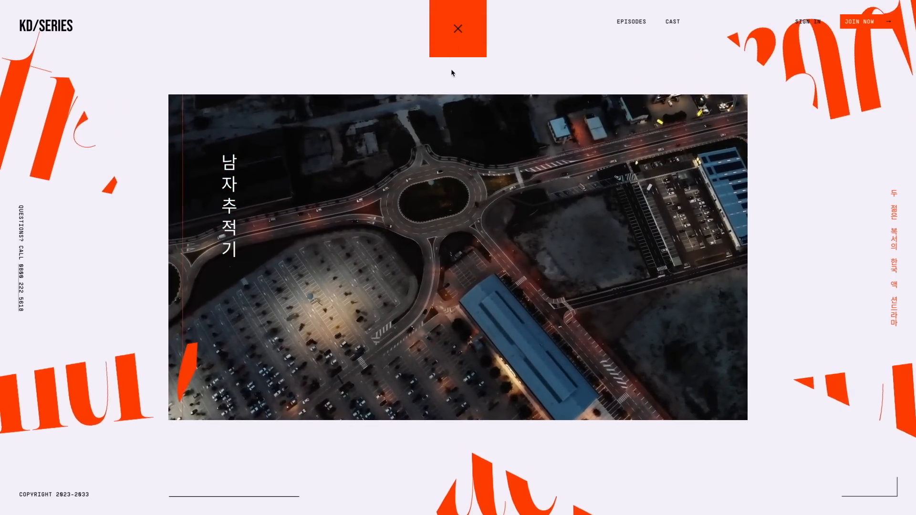
left_click(460, 34)
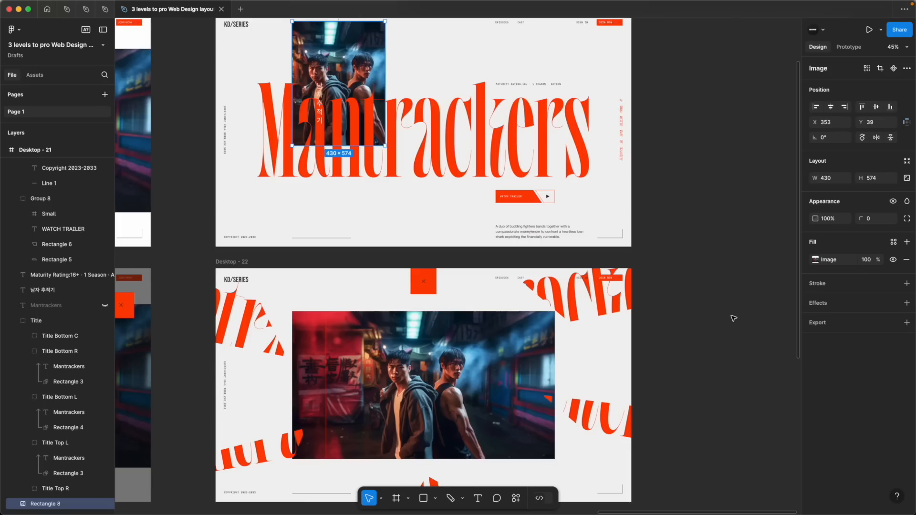
Read through the "What works?" list beneath the Level 3 design
scroll(734, 319, "down", 10)
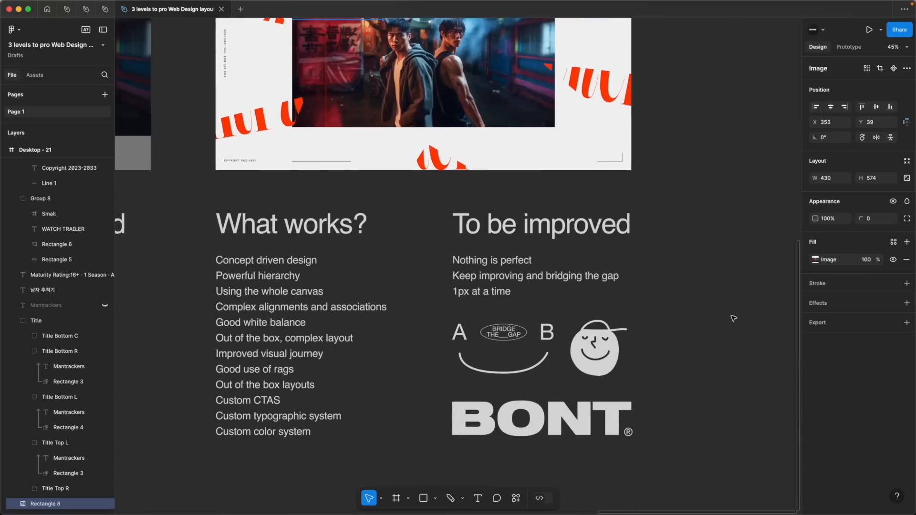
left_click_drag(199, 244, 338, 458)
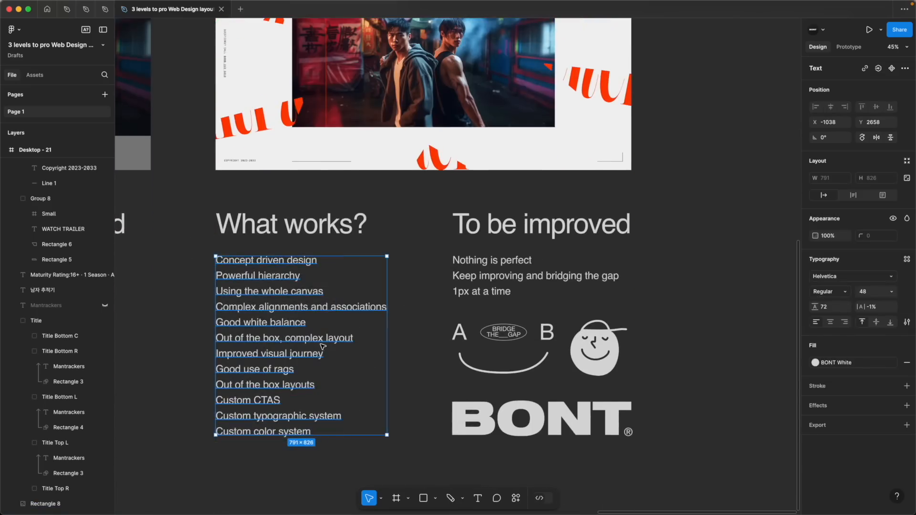
left_click(204, 430)
left_click_drag(184, 444, 190, 424)
left_click(190, 421)
Check the Mantrackers title text on the Level 3 page against the "What works?" points
scroll(190, 420, "up", 10)
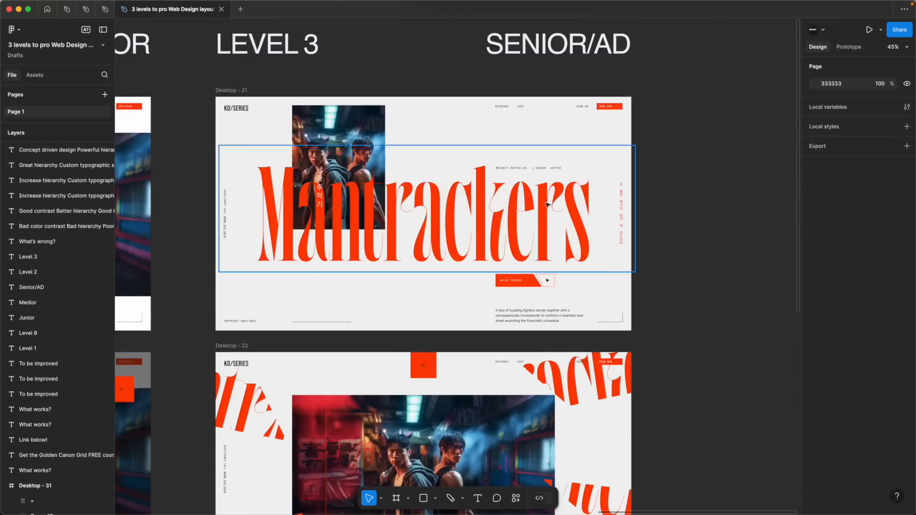
left_click(373, 130)
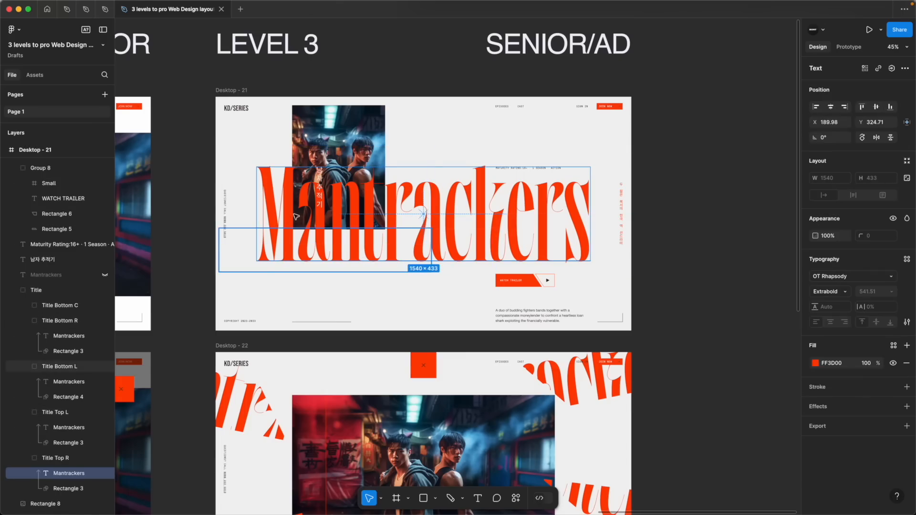
left_click(684, 213)
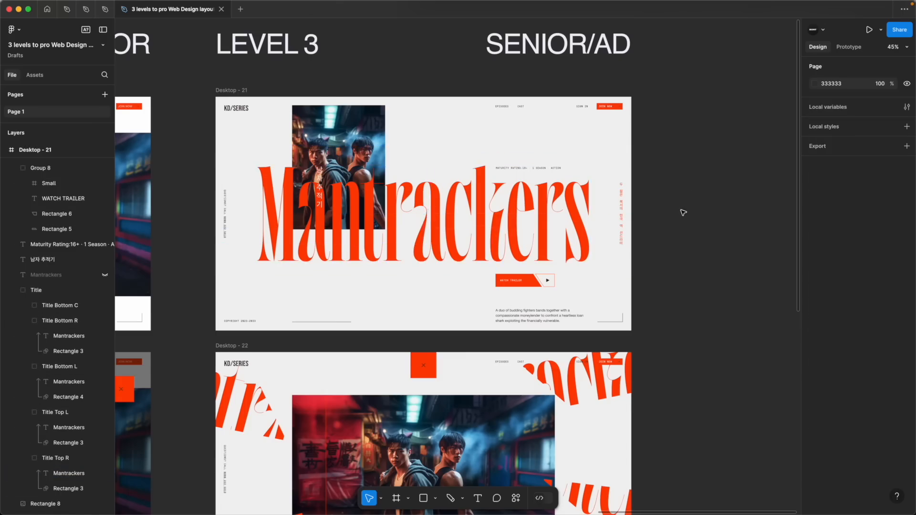
scroll(683, 212, "down", 10)
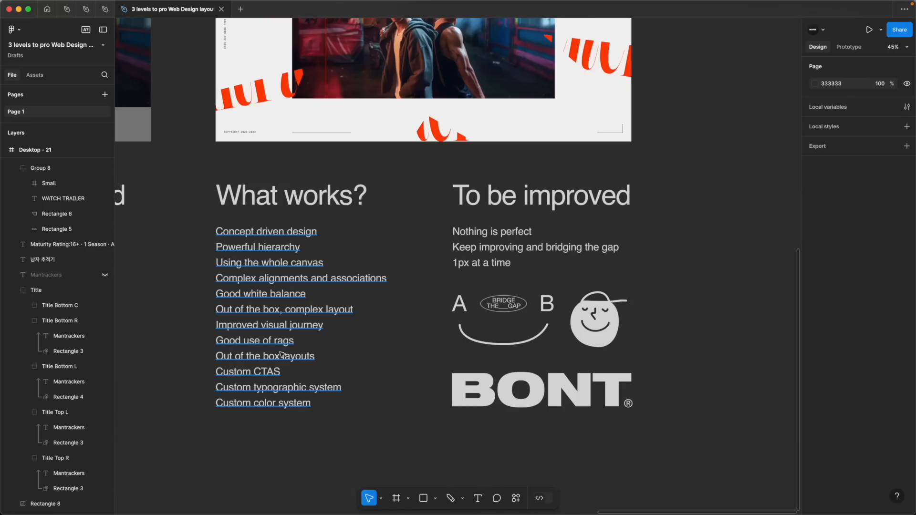
Examine the Watch trailer button's slanted split and outlined play section up close
scroll(436, 180, "up", 10)
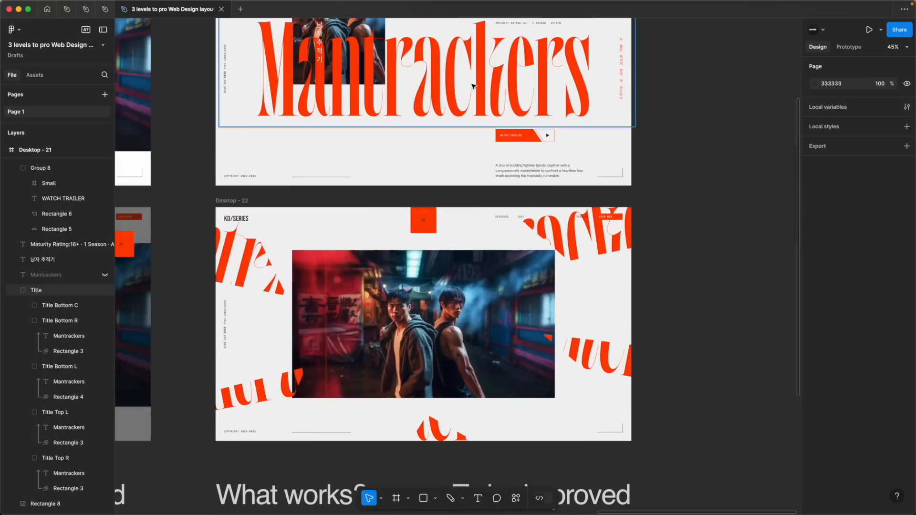
scroll(562, 241, "up", 5)
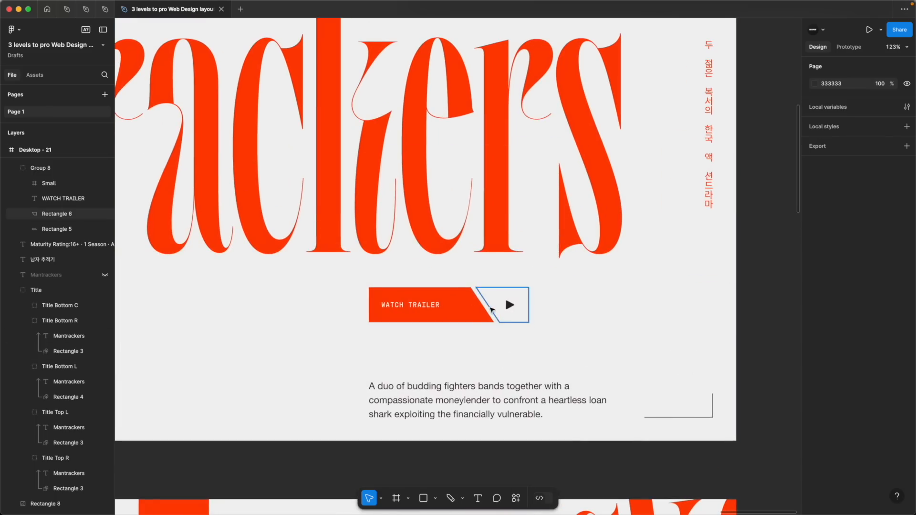
left_click(505, 296)
left_click(549, 375)
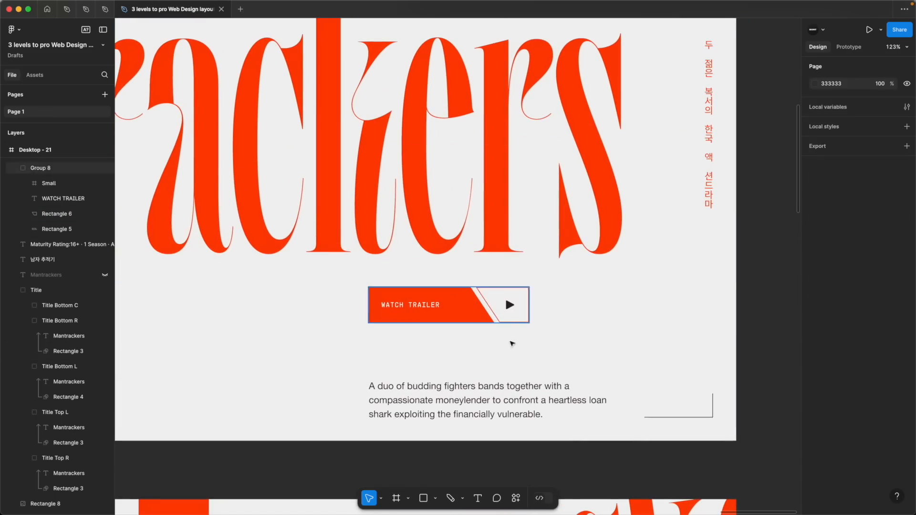
Compare the rotated Mantrackers title fragment on Desktop - 22 with the slanted cut of the Watch trailer button
scroll(549, 377, "down", 5)
scroll(564, 422, "down", 4)
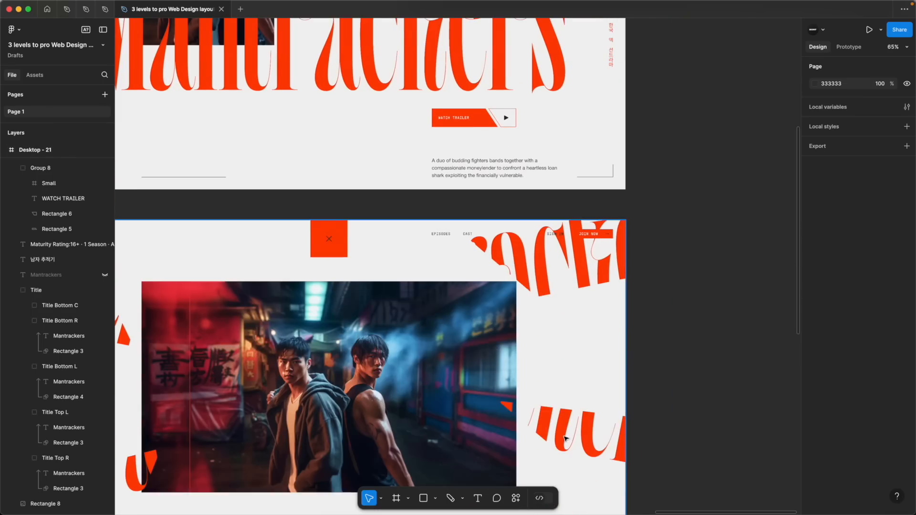
left_click(529, 252, "super")
scroll(495, 126, "up", 1)
scroll(494, 124, "up", 1)
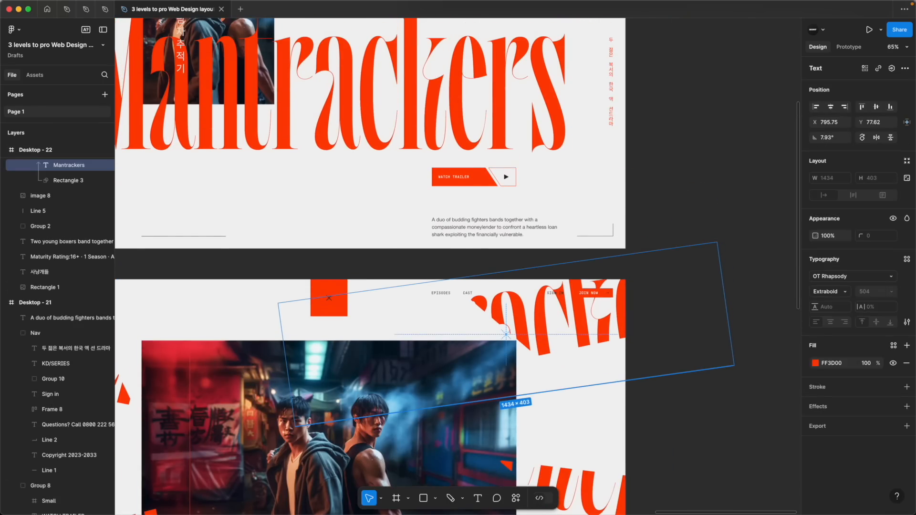
scroll(519, 161, "up", 5)
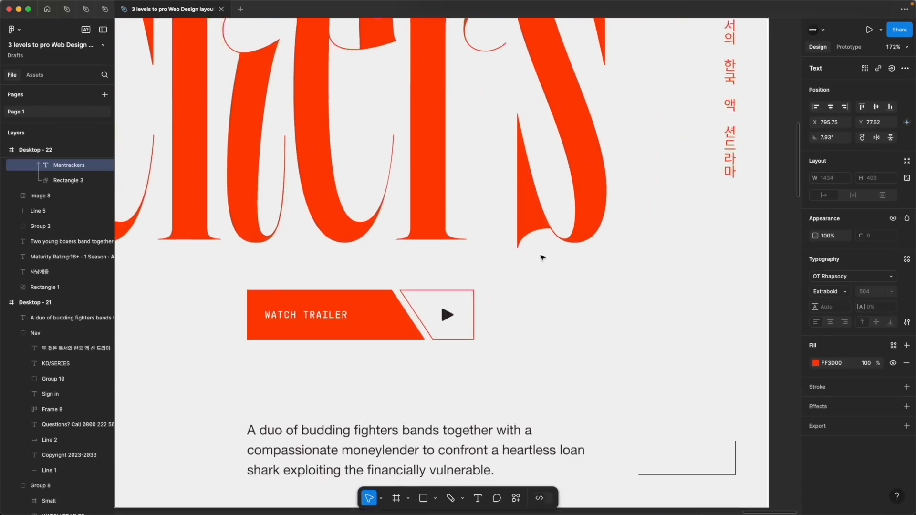
left_click(565, 359)
Examine the "To be improved" heading and notes for the Level 3 design
scroll(565, 359, "down", 4)
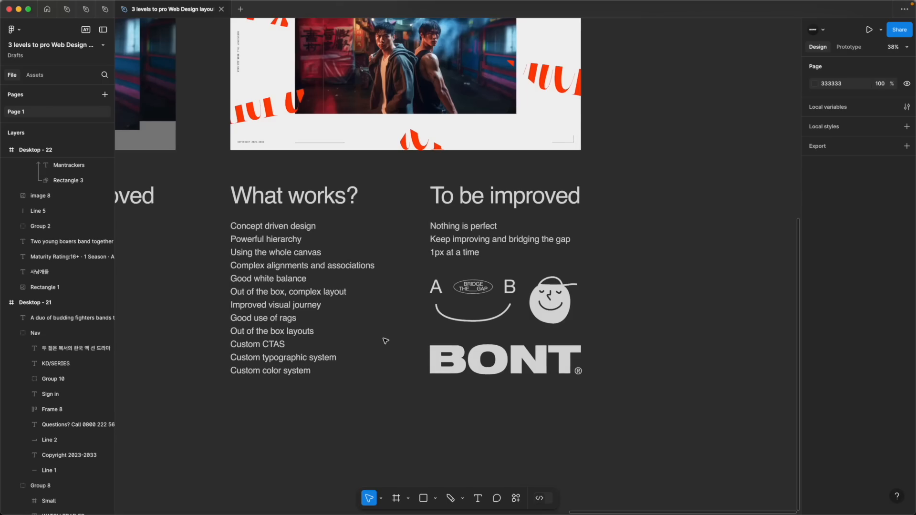
left_click(431, 182)
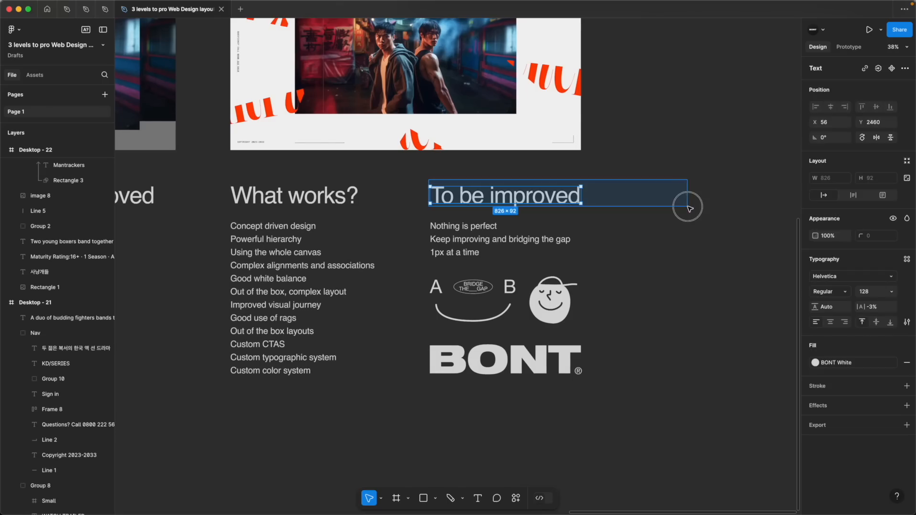
left_click(643, 215)
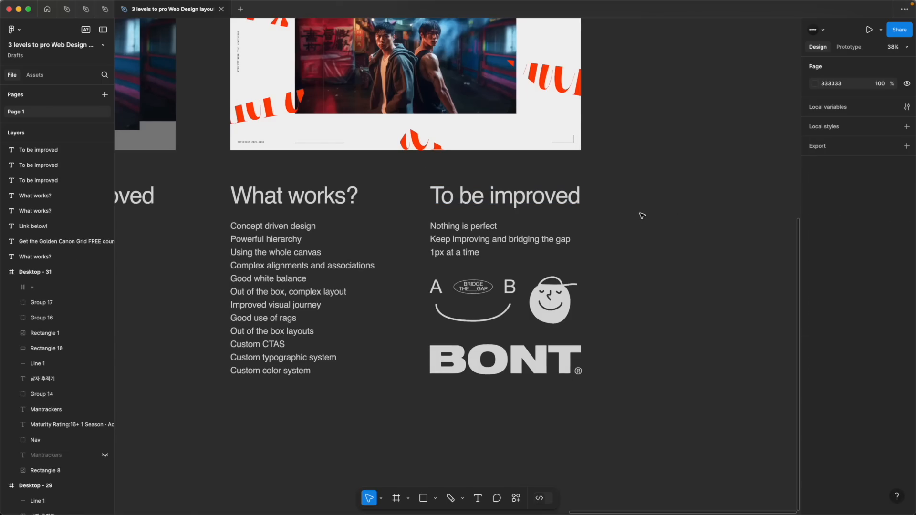
Review both Level 3 screens together with the "What works?" and "To be improved" notes beneath them
scroll(642, 215, "up", 7)
scroll(642, 216, "down", 3)
scroll(640, 211, "right", 1)
scroll(641, 211, "down", 2)
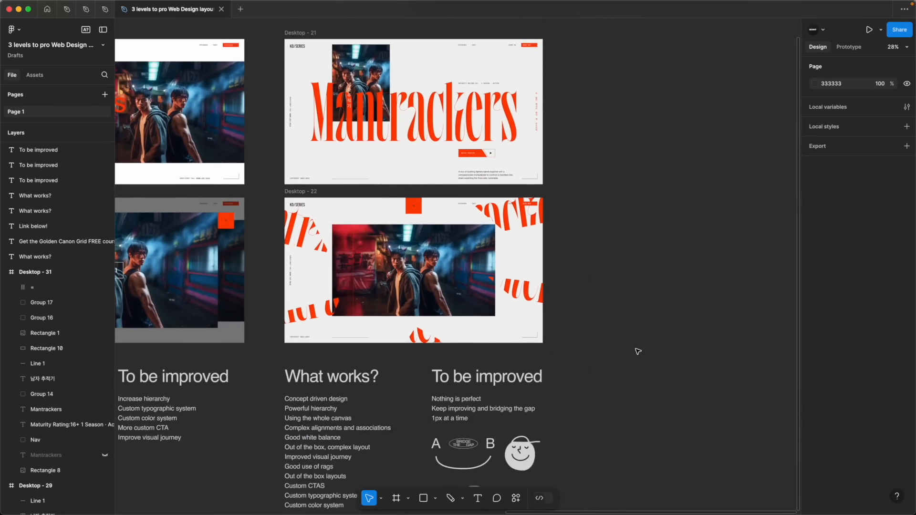
scroll(630, 355, "down", 2)
scroll(557, 436, "down", 2)
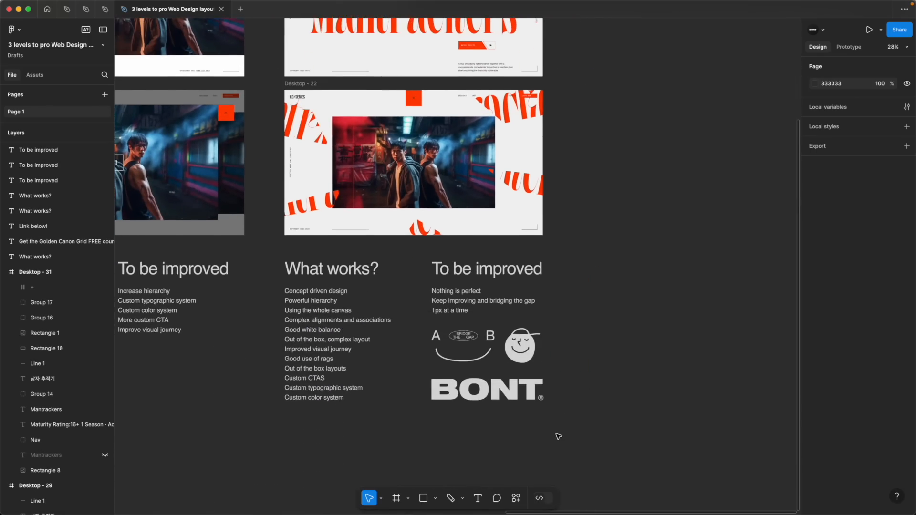
scroll(559, 437, "up", 3)
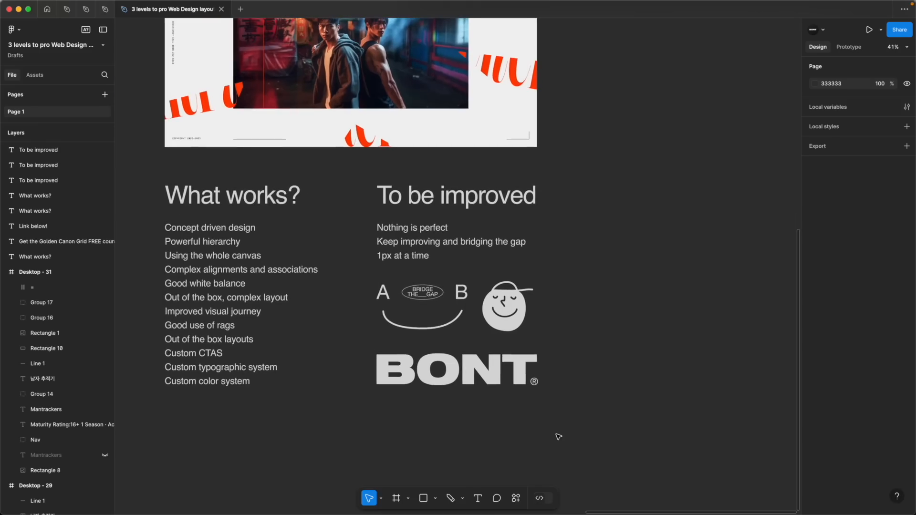